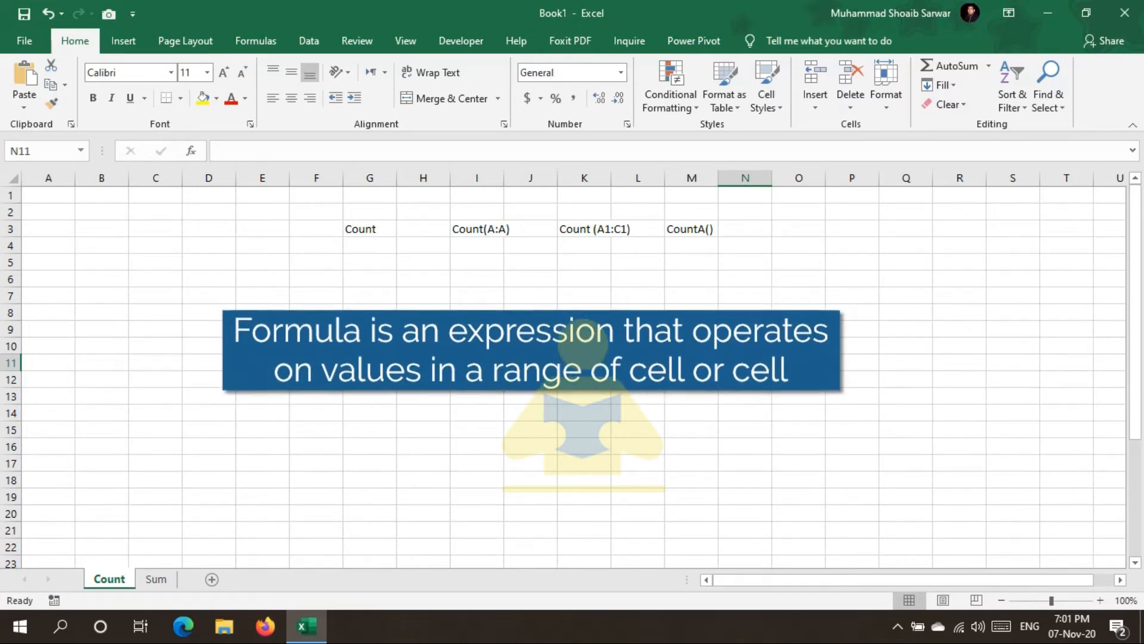
Enter the numbers 1, 2 and 3 in cells E9, F9 and G9.
{"action": "left_click", "coordinate": [260, 326]}
{"action": "type", "text": "1"}
{"action": "key", "text": "Tab"}
{"action": "type", "text": "2"}
{"action": "key", "text": "Tab"}
{"action": "type", "text": "3"}
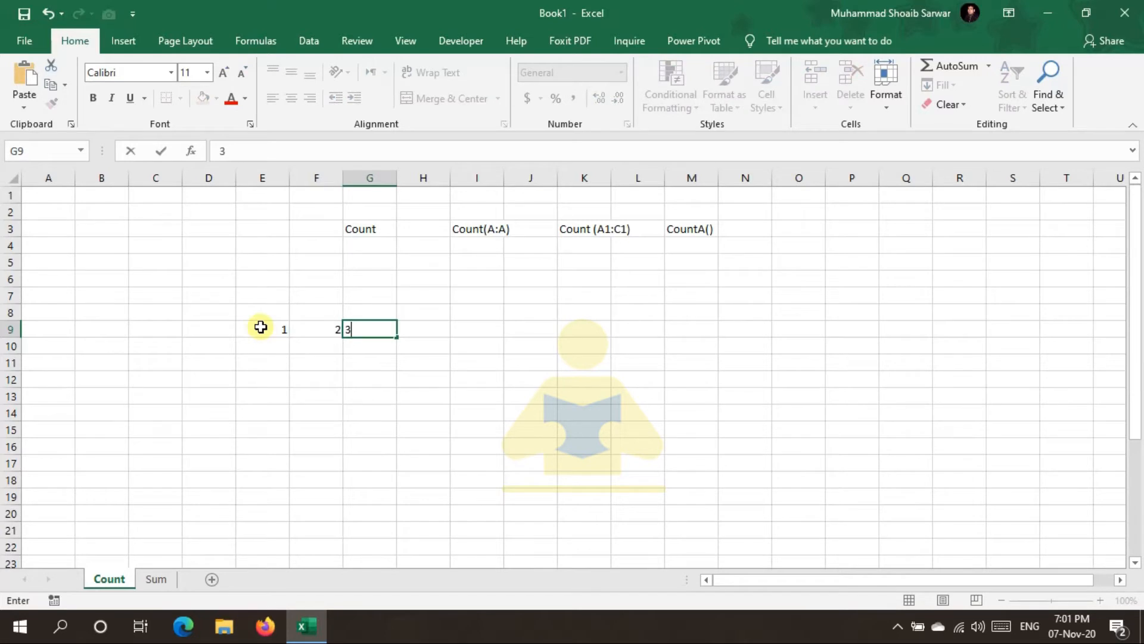
{"action": "left_click", "coordinate": [345, 344]}
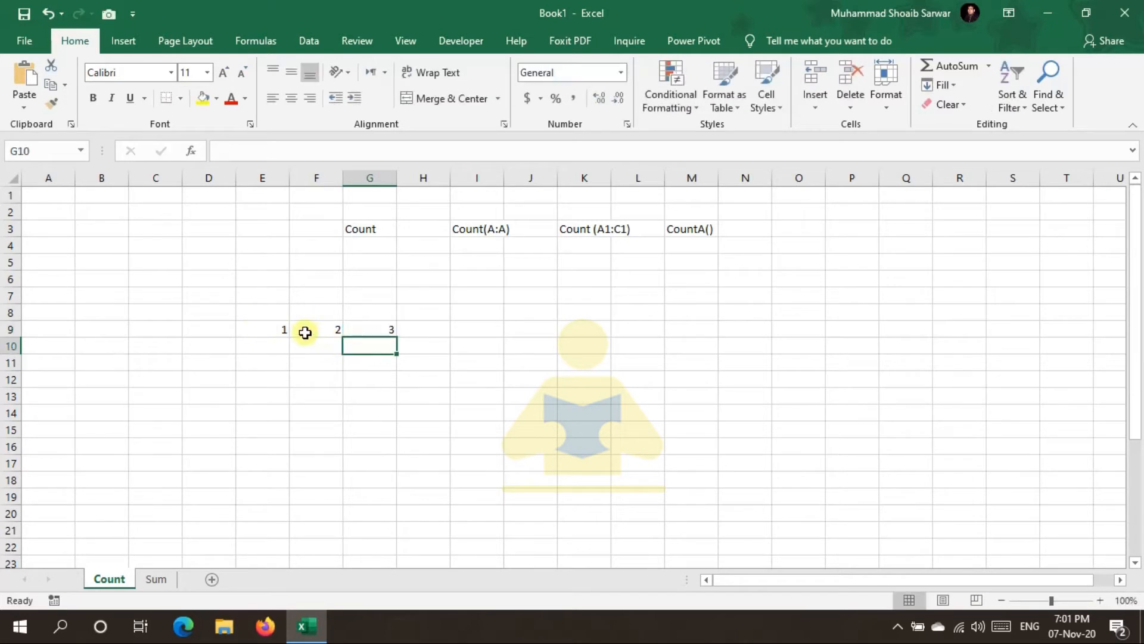
Add the three numbers in row 9 with the formula =E9+F9+G9 in cell H9.
{"action": "left_click", "coordinate": [432, 326]}
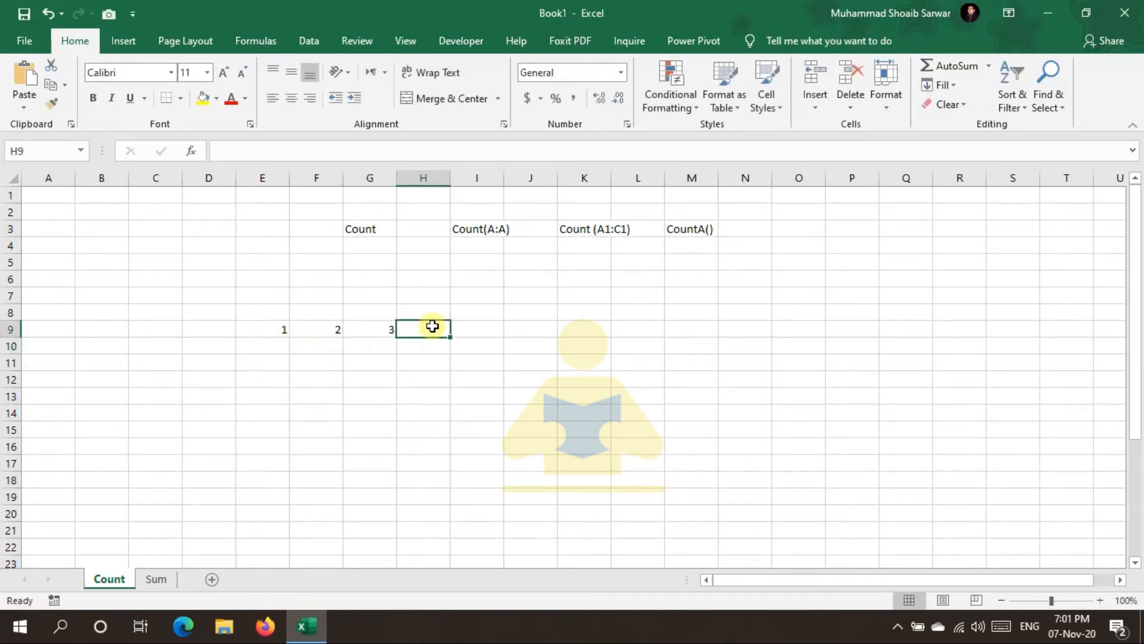
{"action": "type", "text": "="}
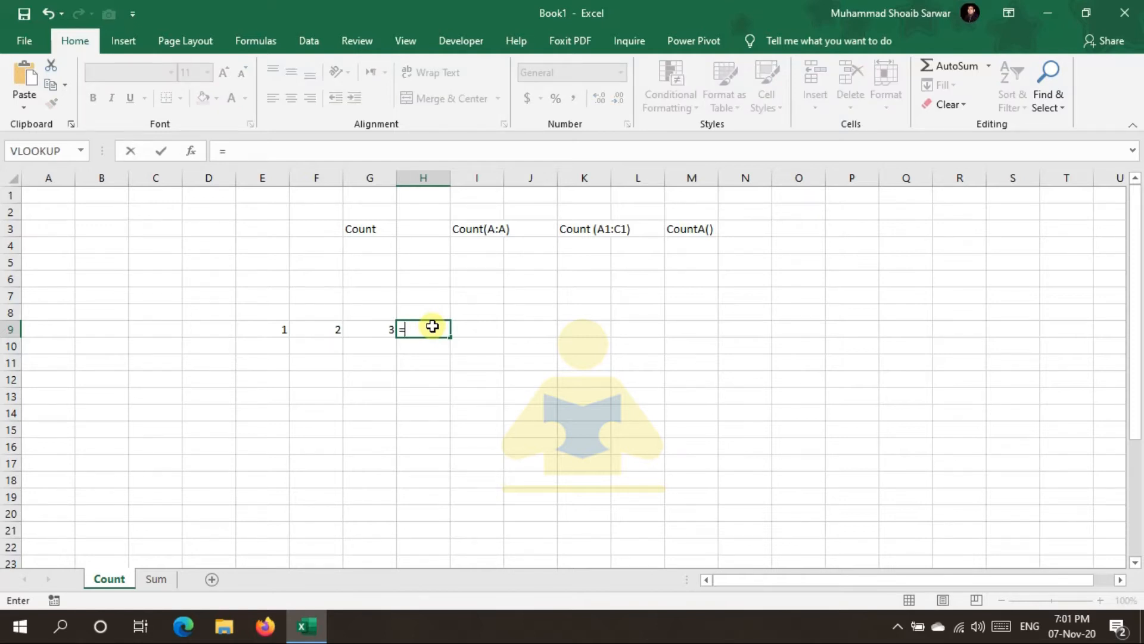
{"action": "left_click", "coordinate": [283, 328]}
{"action": "type", "text": "+"}
{"action": "left_click", "coordinate": [326, 331]}
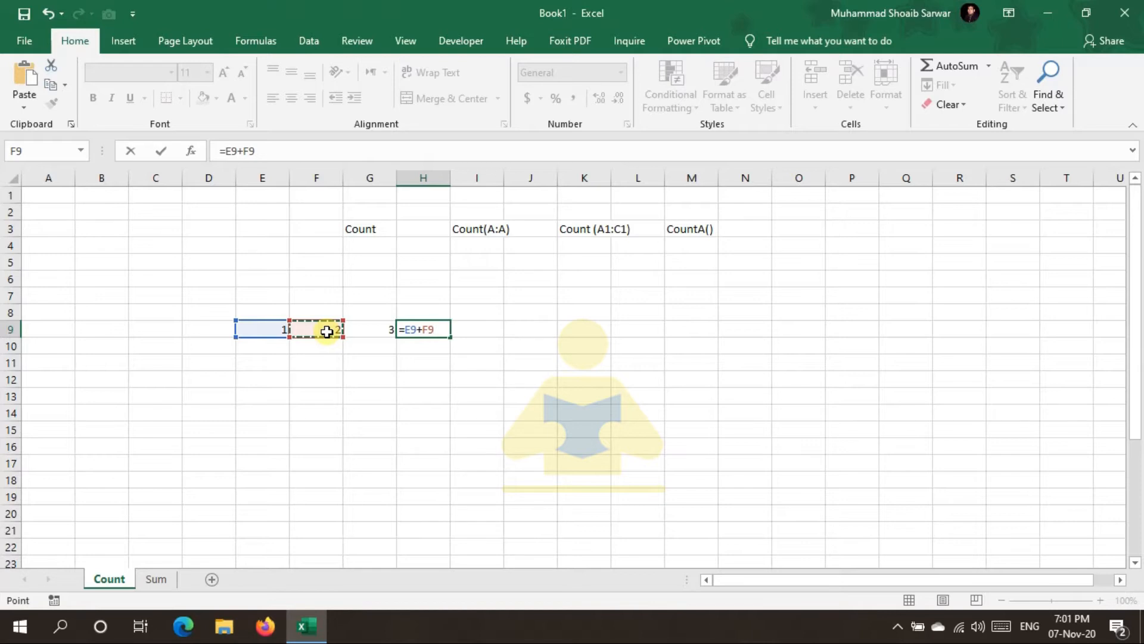
{"action": "type", "text": "-"}
{"action": "left_click", "coordinate": [381, 332]}
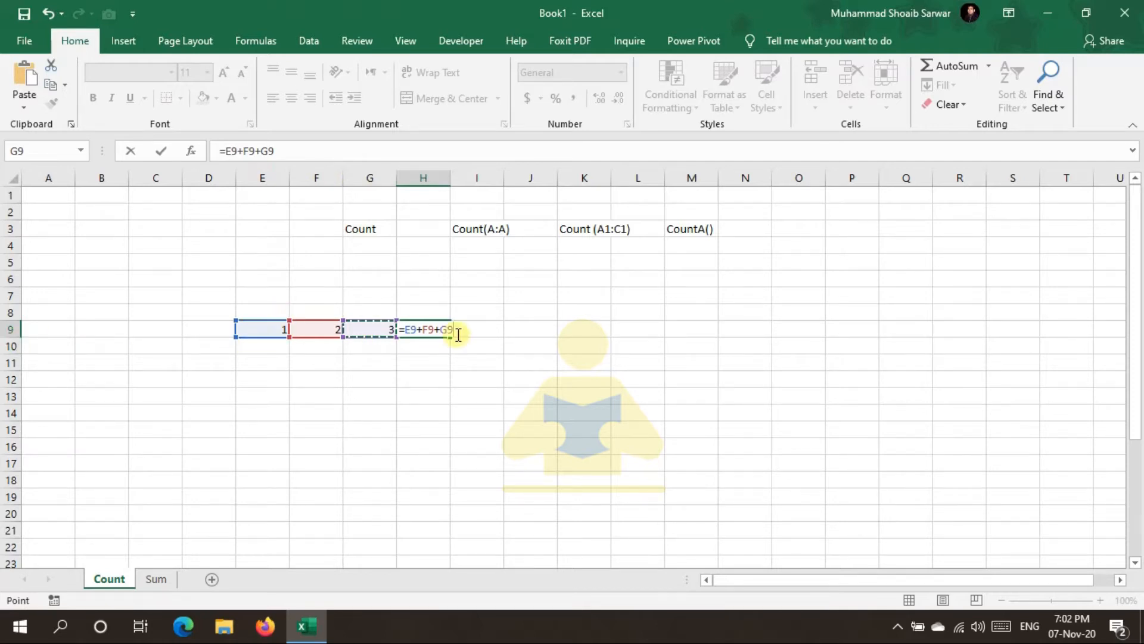
{"action": "key", "text": "Return"}
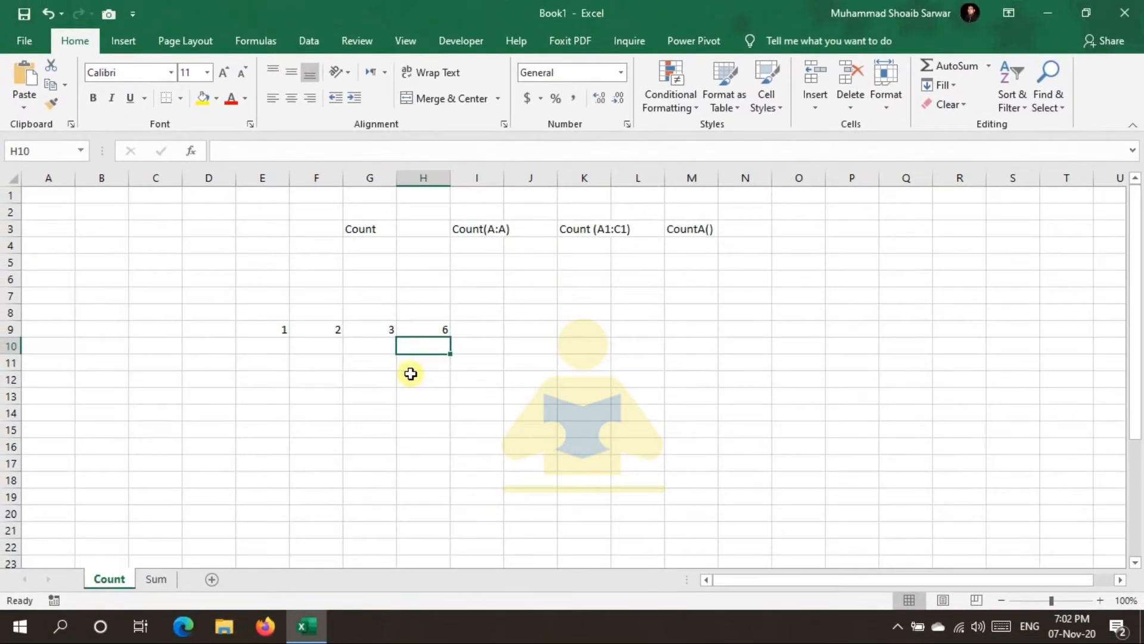
Open Insert Function for cell H11, show all function categories and look through the complete list, including WEIBULL.
{"action": "key", "text": "Down"}
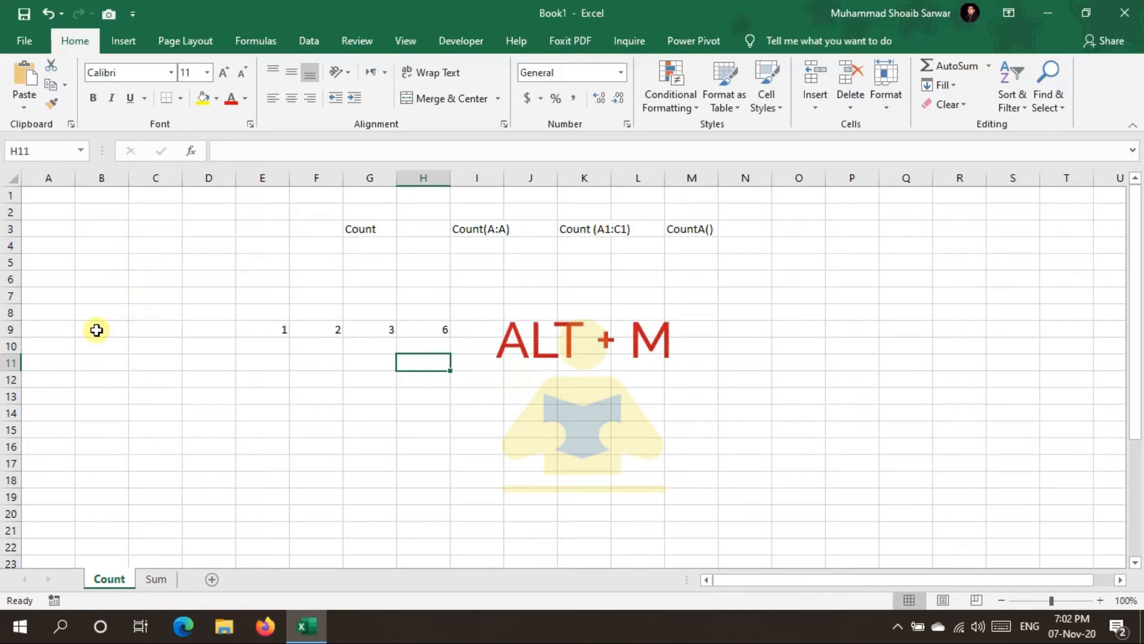
{"action": "key", "text": "alt+m"}
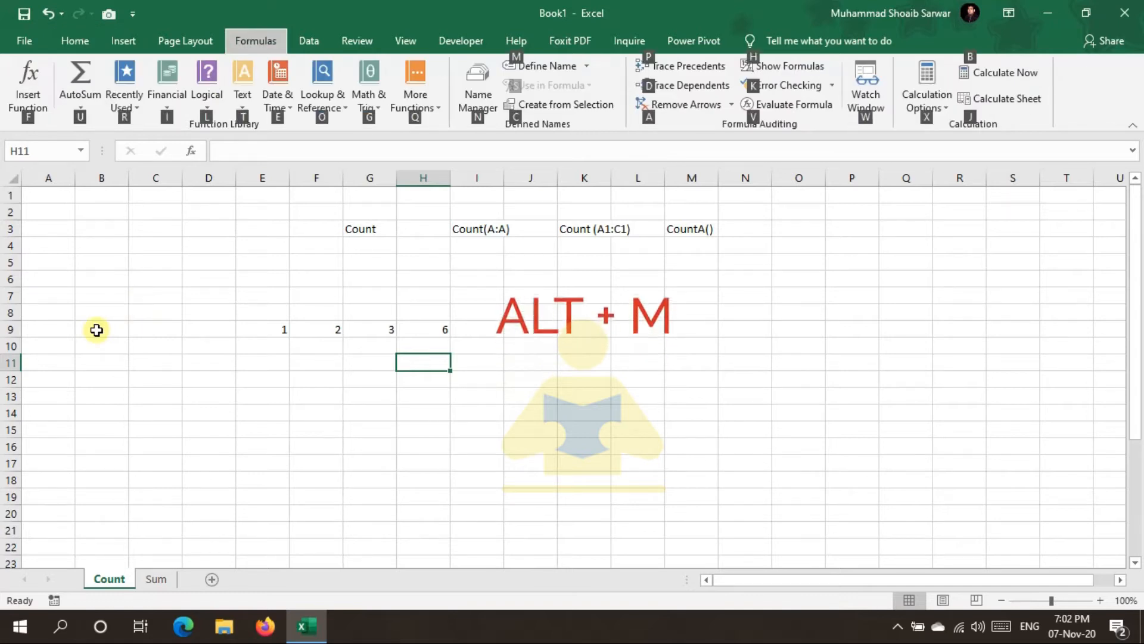
{"action": "key", "text": "f"}
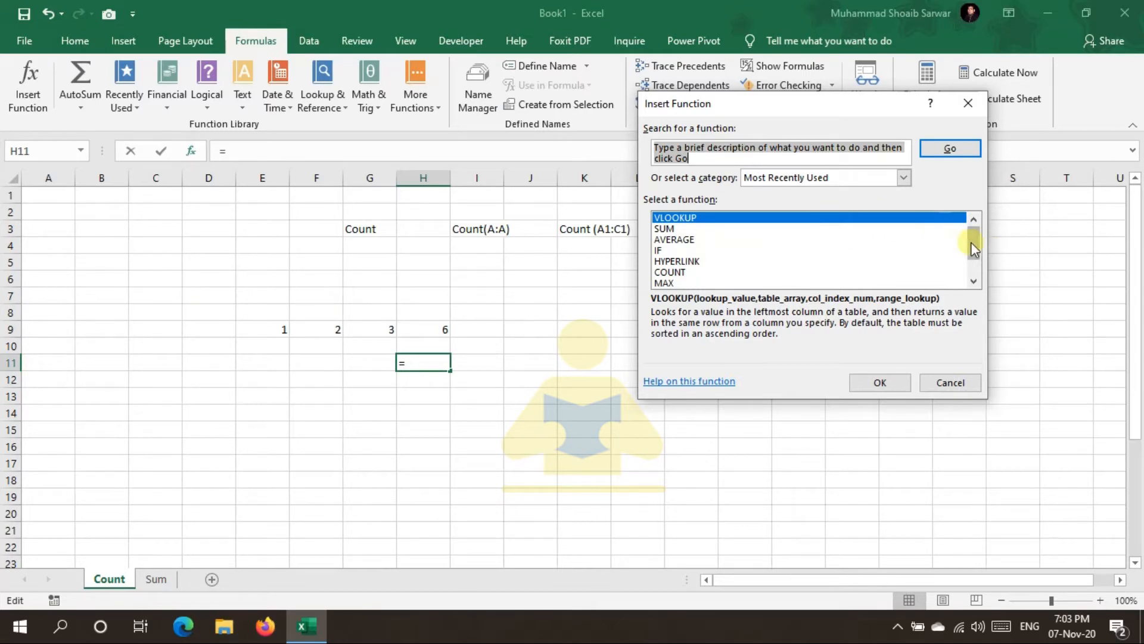
{"action": "left_click_drag", "start_coordinate": [973, 241], "coordinate": [979, 273]}
{"action": "scroll", "coordinate": [982, 257], "scroll_direction": "up", "scroll_amount": 1}
{"action": "left_click", "coordinate": [905, 177]}
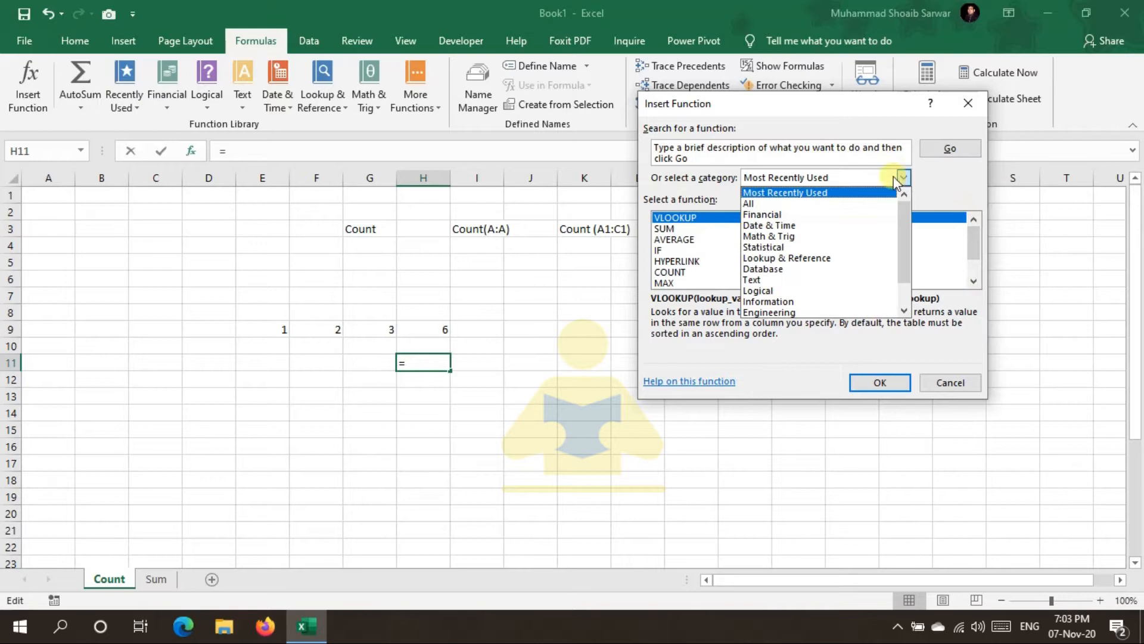
{"action": "left_click", "coordinate": [830, 198]}
{"action": "left_click_drag", "start_coordinate": [968, 231], "coordinate": [973, 273]}
{"action": "scroll", "coordinate": [683, 244], "scroll_direction": "up", "scroll_amount": 3}
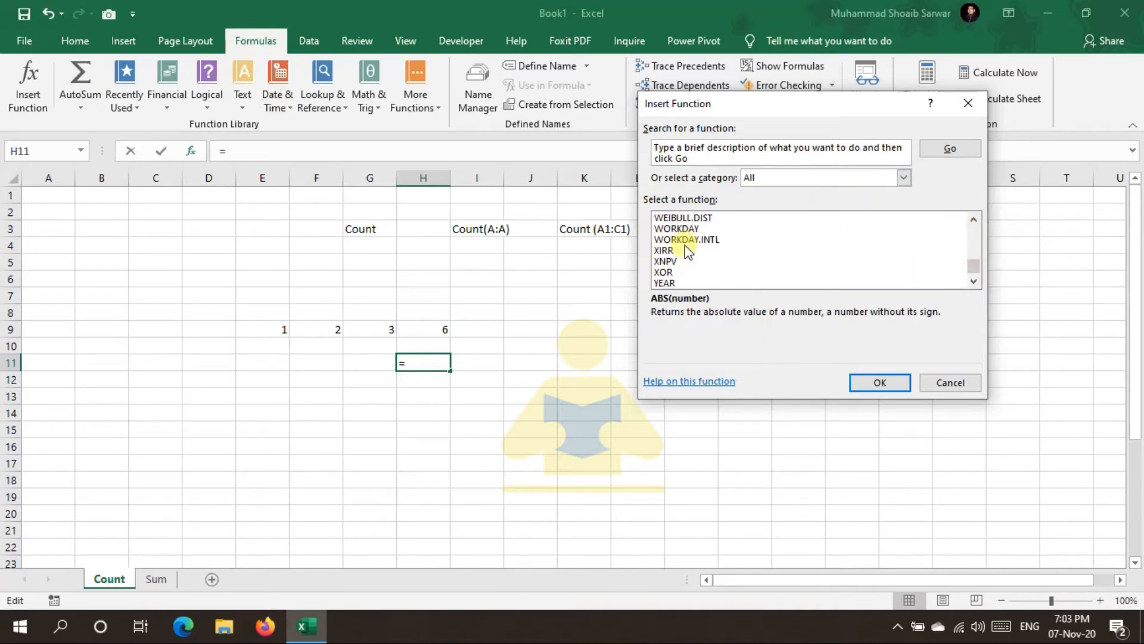
{"action": "left_click", "coordinate": [680, 242]}
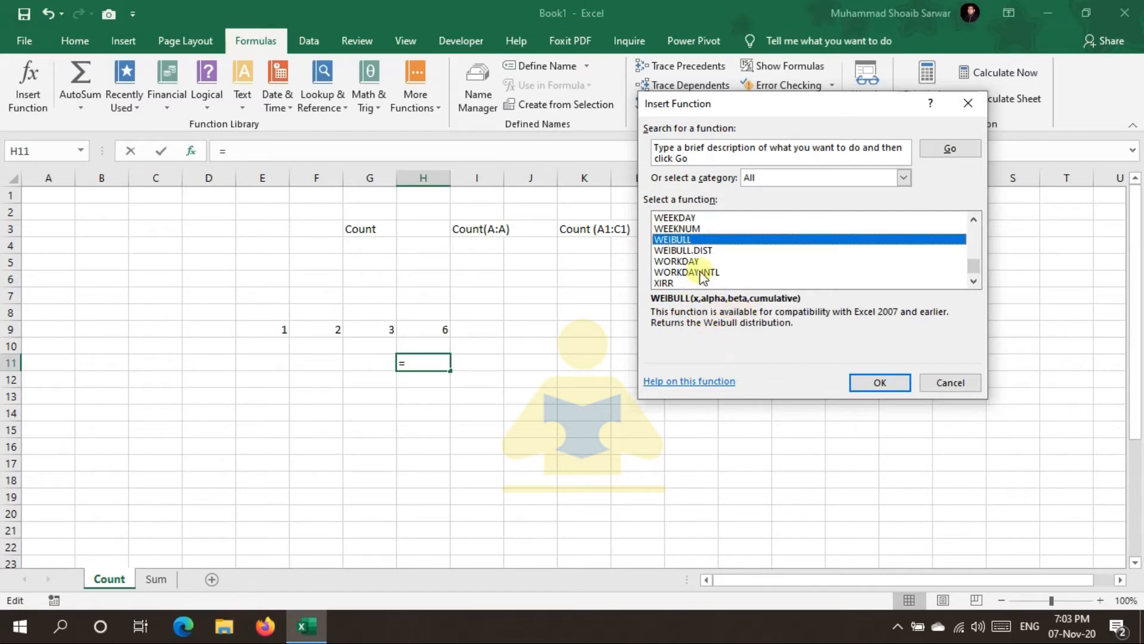
{"action": "scroll", "coordinate": [675, 229], "scroll_direction": "up", "scroll_amount": 8}
{"action": "left_click_drag", "start_coordinate": [973, 263], "coordinate": [972, 220]}
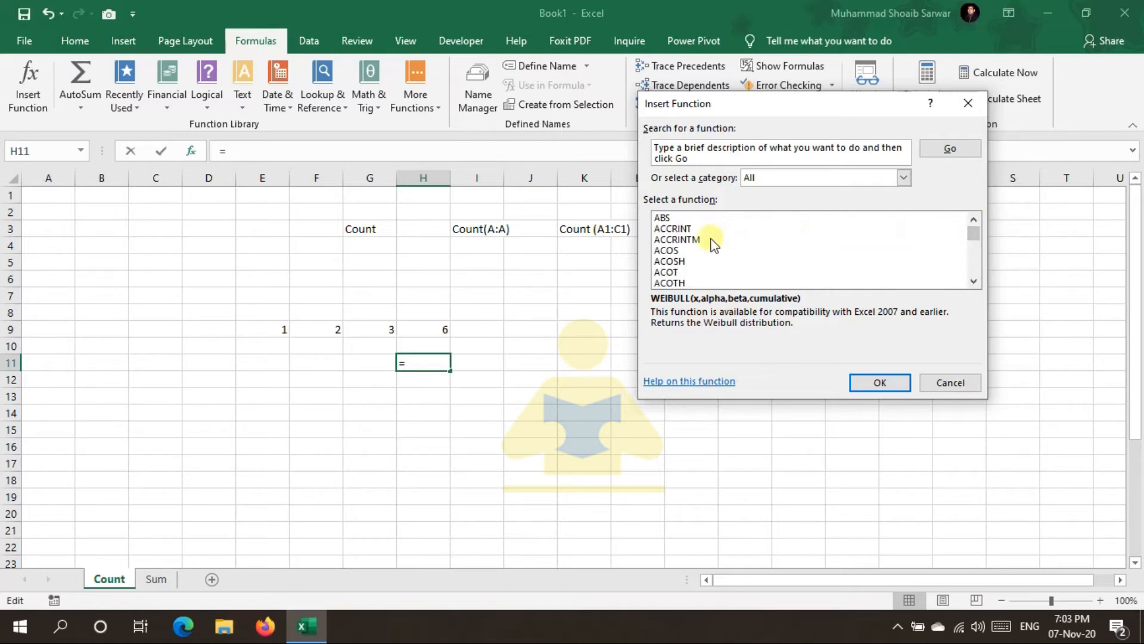
Find COUNTA and COUNT in the function list, read their descriptions, and view COUNT's arguments without inserting it.
{"action": "scroll", "coordinate": [692, 265], "scroll_direction": "down", "scroll_amount": 3}
{"action": "scroll", "coordinate": [693, 267], "scroll_direction": "down", "scroll_amount": 4}
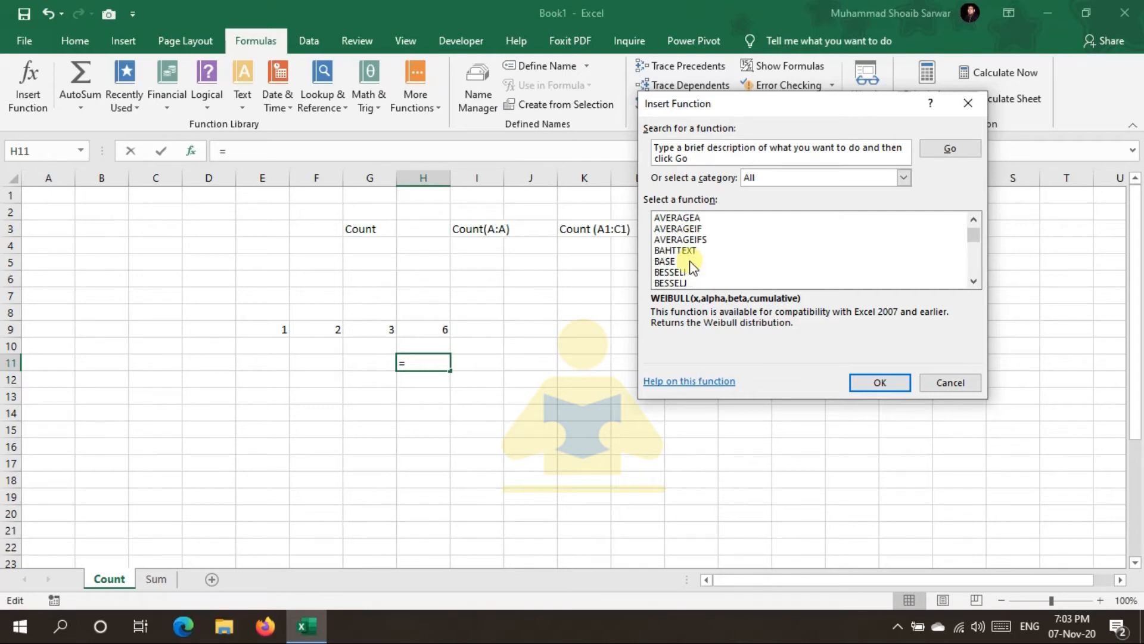
{"action": "scroll", "coordinate": [695, 246], "scroll_direction": "down", "scroll_amount": 2}
{"action": "scroll", "coordinate": [695, 245], "scroll_direction": "down", "scroll_amount": 12}
{"action": "scroll", "coordinate": [695, 246], "scroll_direction": "down", "scroll_amount": 5}
{"action": "scroll", "coordinate": [695, 245], "scroll_direction": "up", "scroll_amount": 1}
{"action": "scroll", "coordinate": [696, 246], "scroll_direction": "down", "scroll_amount": 1}
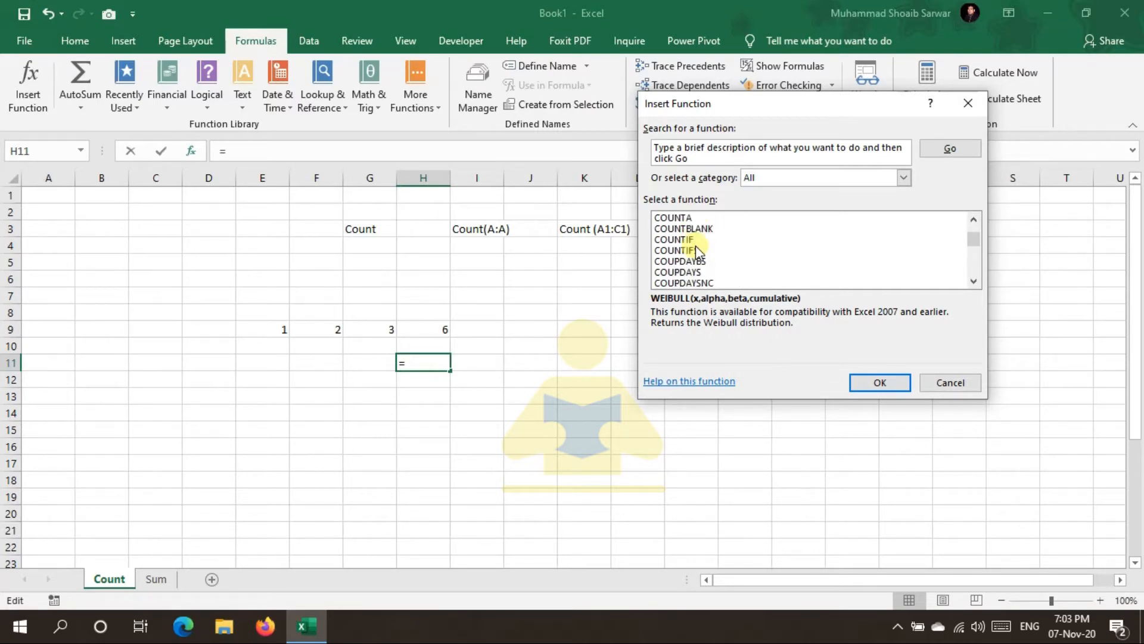
{"action": "scroll", "coordinate": [695, 245], "scroll_direction": "up", "scroll_amount": 1}
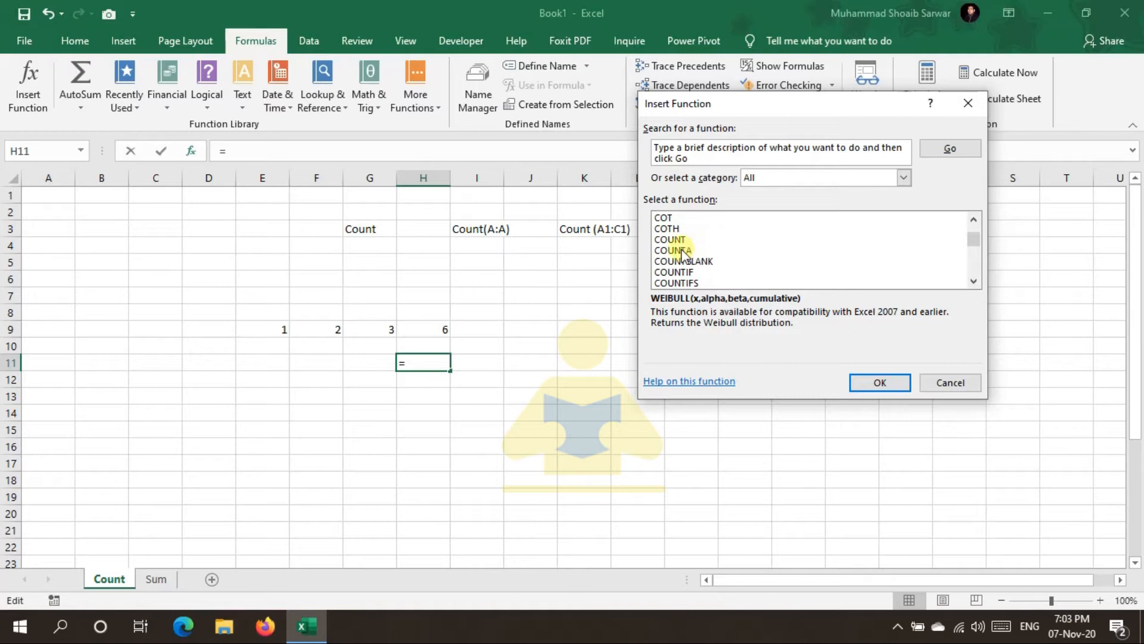
{"action": "left_click", "coordinate": [682, 251]}
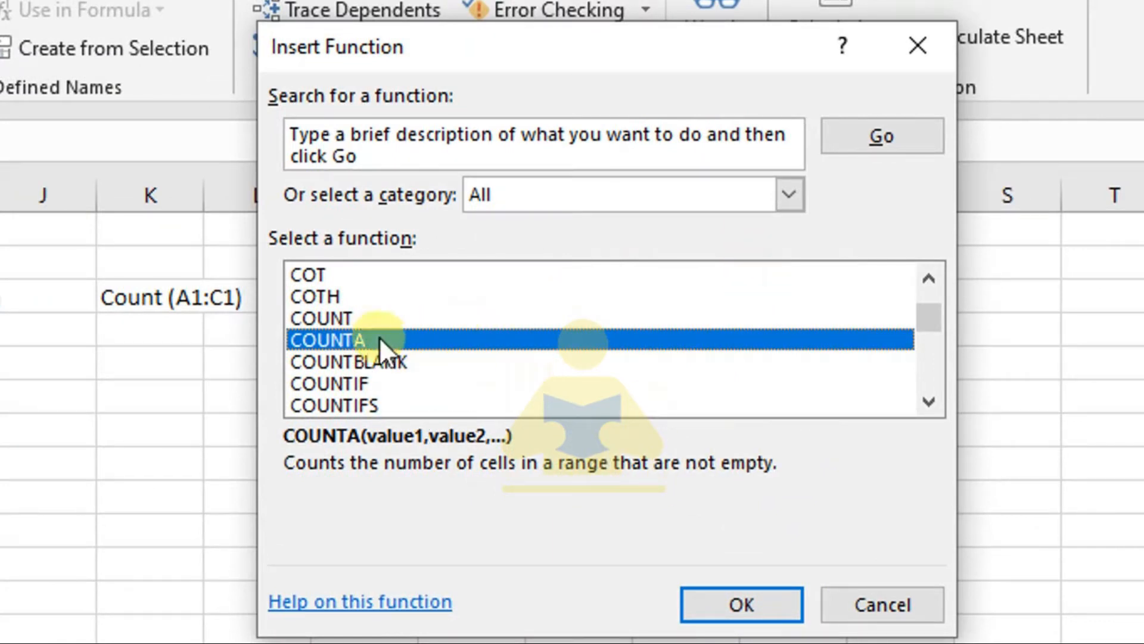
{"action": "left_click", "coordinate": [313, 323]}
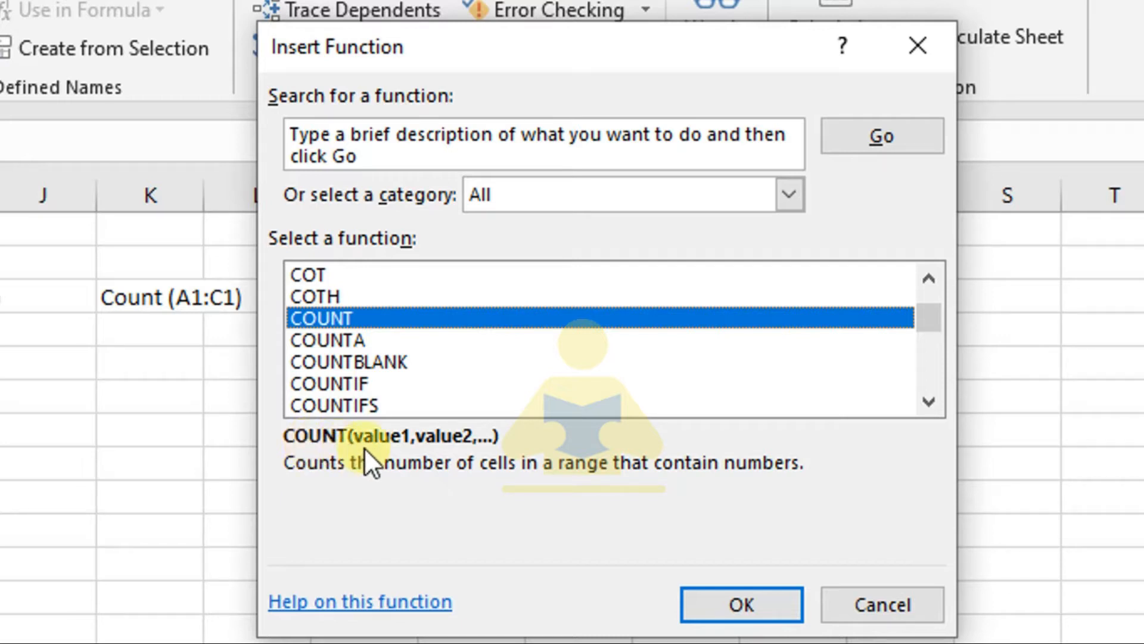
{"action": "left_click", "coordinate": [712, 598]}
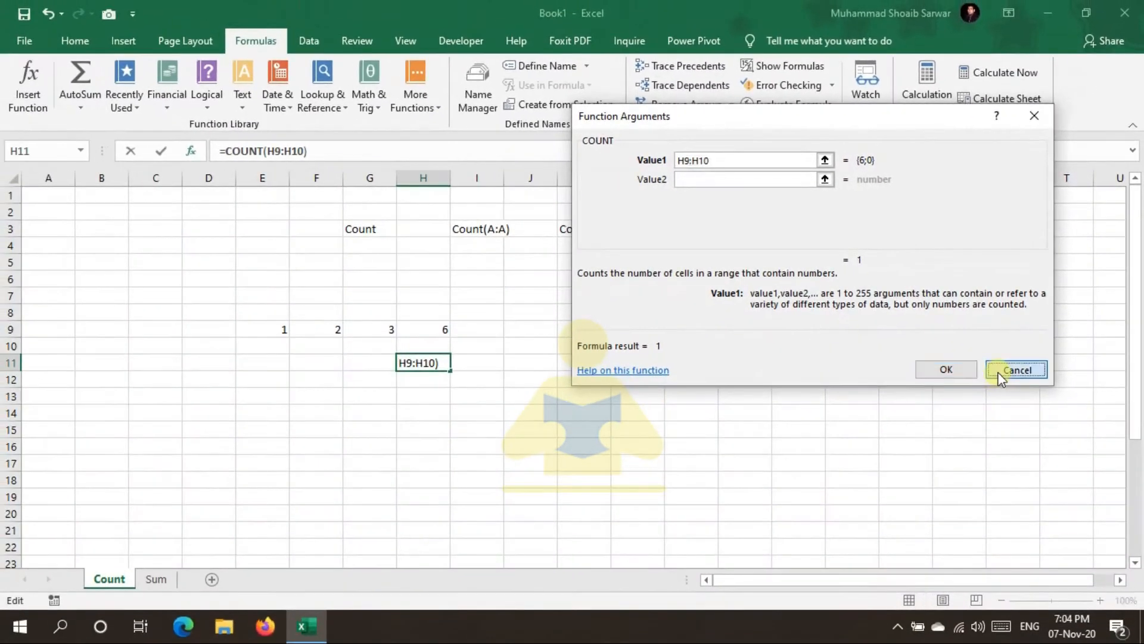
{"action": "left_click", "coordinate": [1001, 373]}
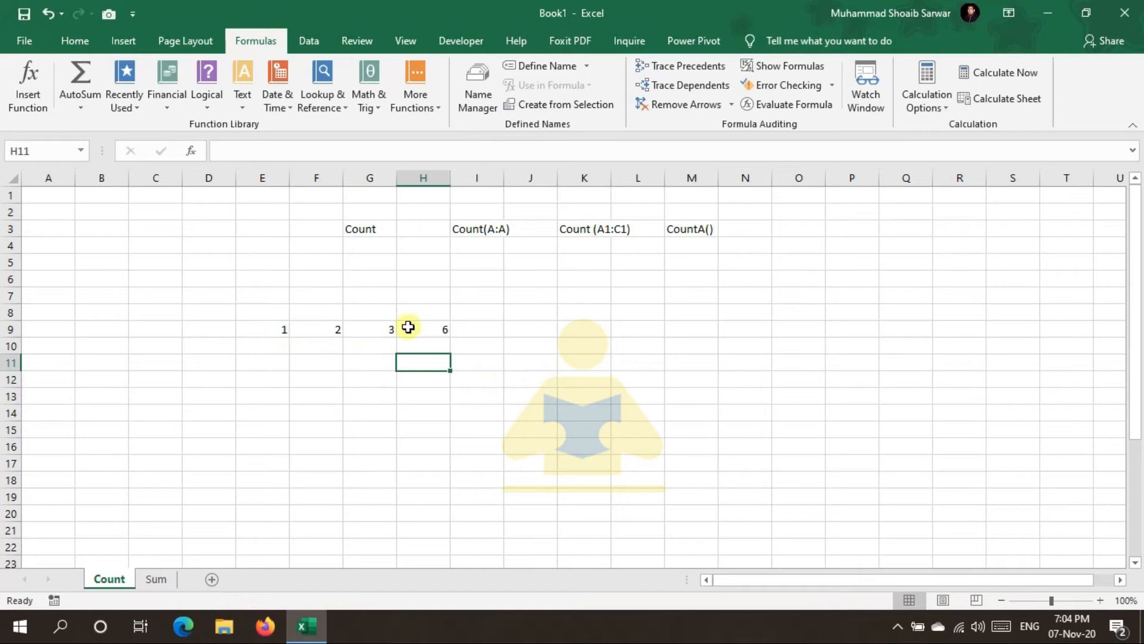
Copy the values of E9:G9 down into E10:G10 and AutoSum them into H10.
{"action": "left_click", "coordinate": [285, 329]}
{"action": "left_click_drag", "start_coordinate": [285, 328], "coordinate": [396, 347]}
{"action": "left_click", "coordinate": [416, 398]}
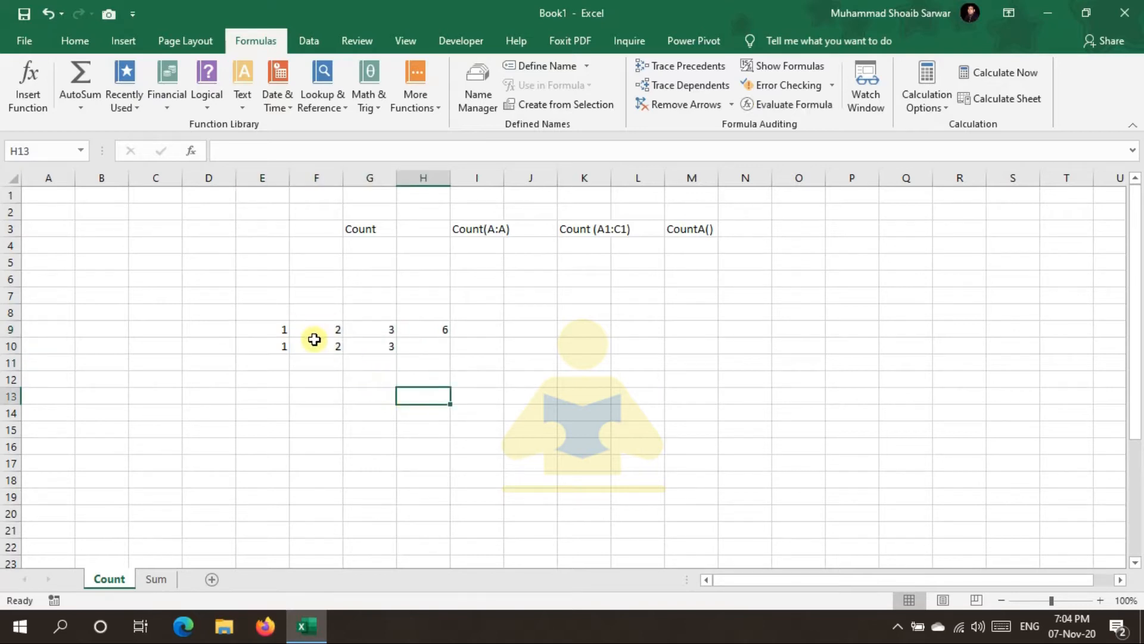
{"action": "left_click_drag", "start_coordinate": [280, 344], "coordinate": [370, 340]}
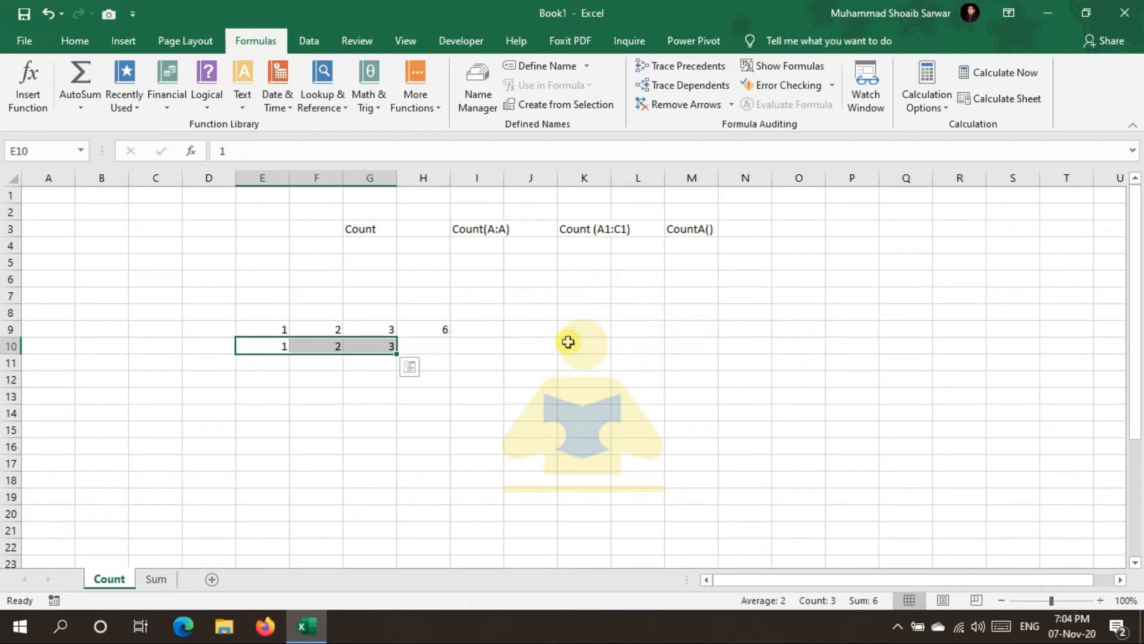
{"action": "key", "text": "alt+equal"}
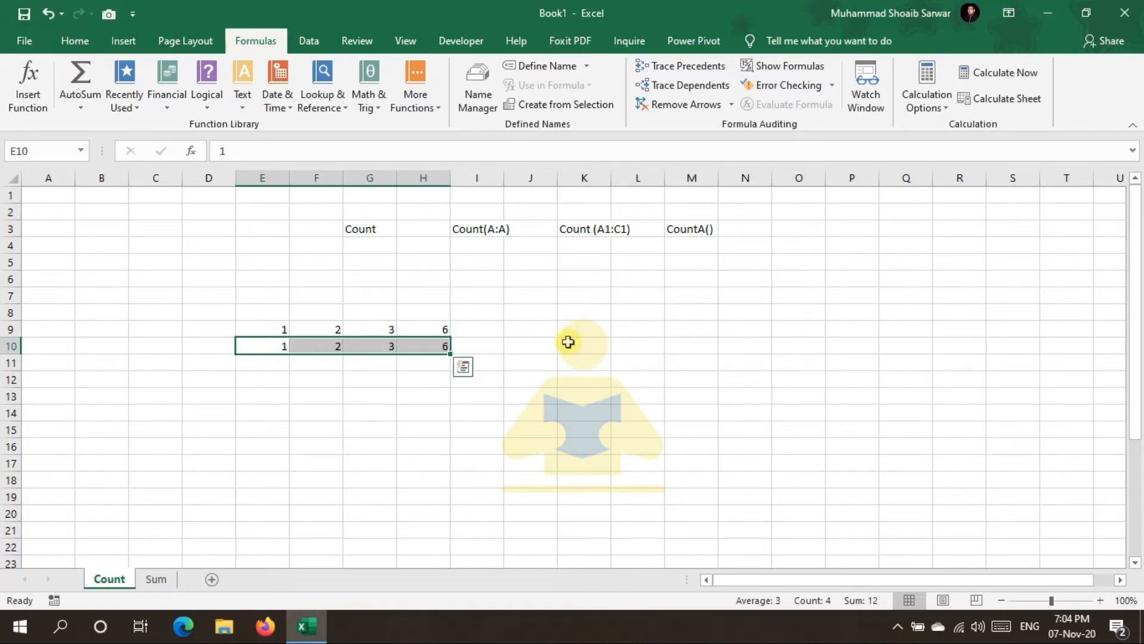
Inspect the E10:G10 argument of the SUM formula in H10 and expand the formula bar.
{"action": "left_click", "coordinate": [433, 346]}
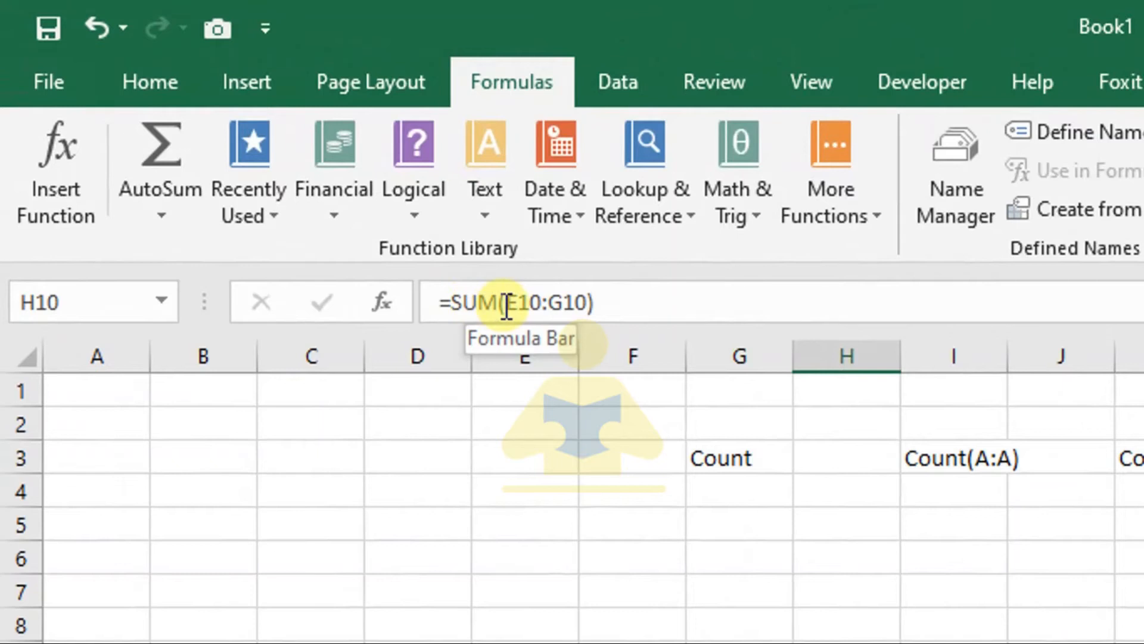
{"action": "double_click", "coordinate": [506, 307]}
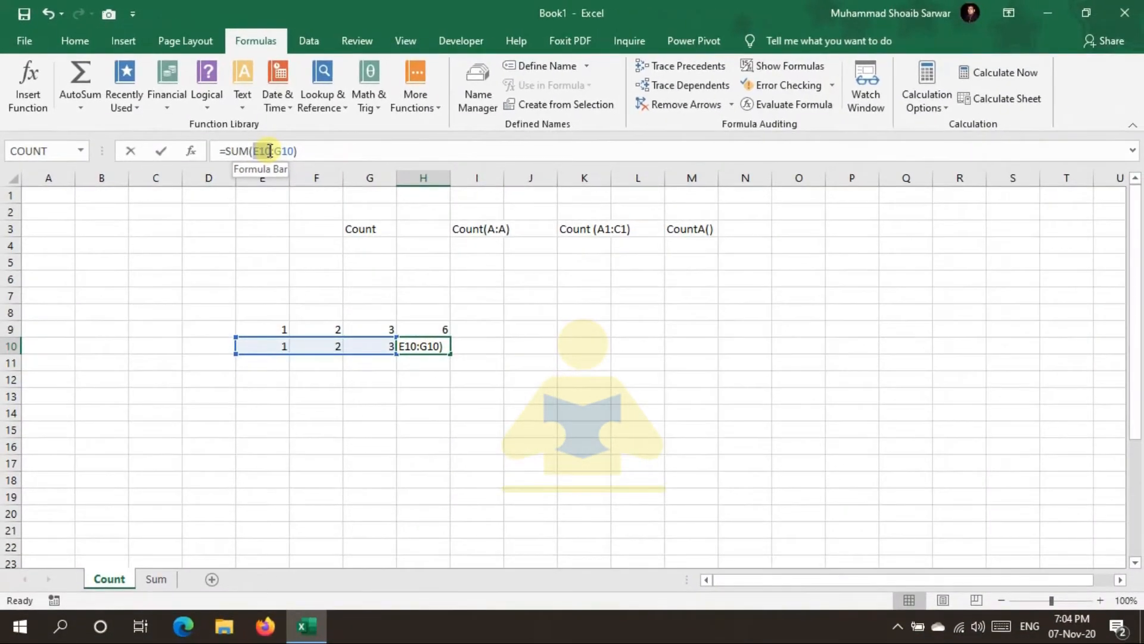
{"action": "left_click_drag", "start_coordinate": [274, 153], "coordinate": [299, 152]}
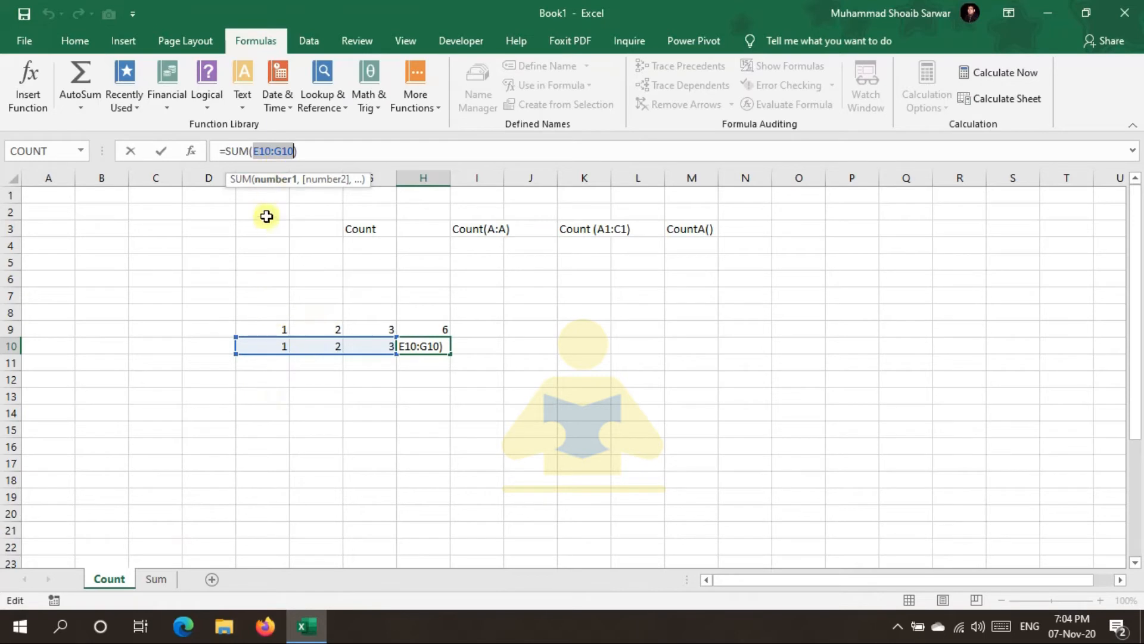
{"action": "left_click", "coordinate": [1134, 152]}
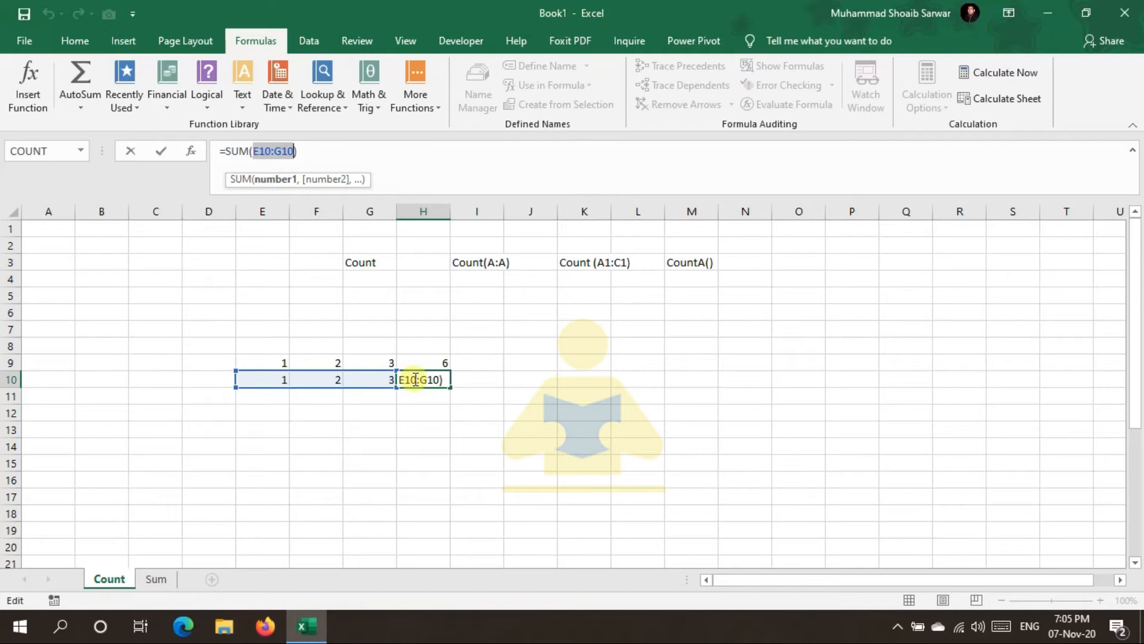
{"action": "key", "text": "ctrl+Return"}
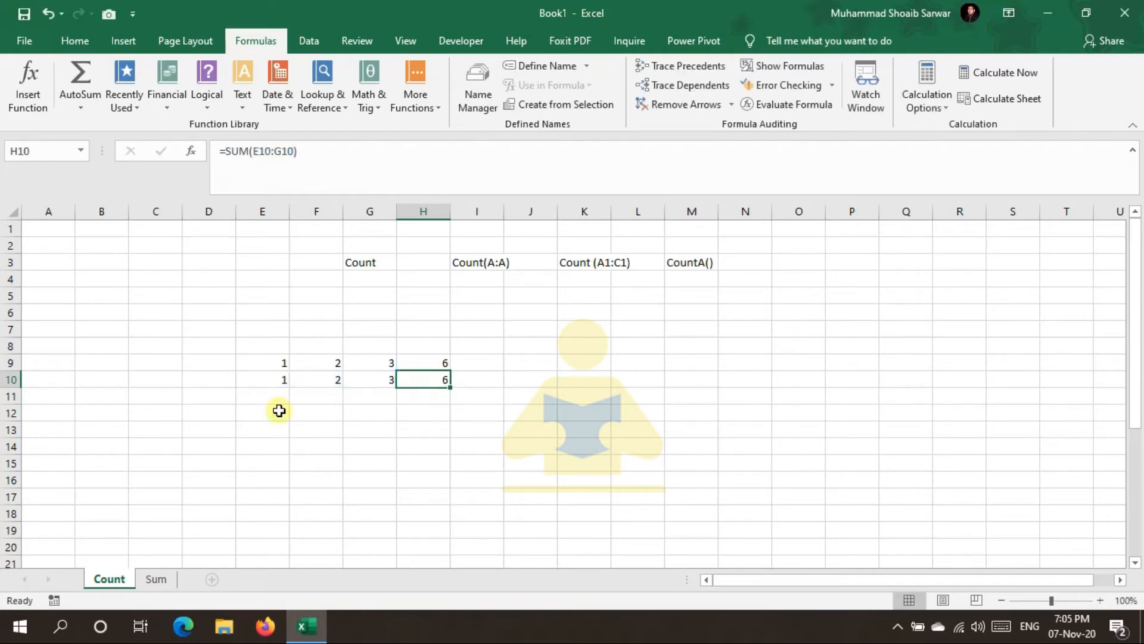
Fill C6:C16 with the series 1 to 11 and AutoSum it into C17.
{"action": "left_click", "coordinate": [143, 310]}
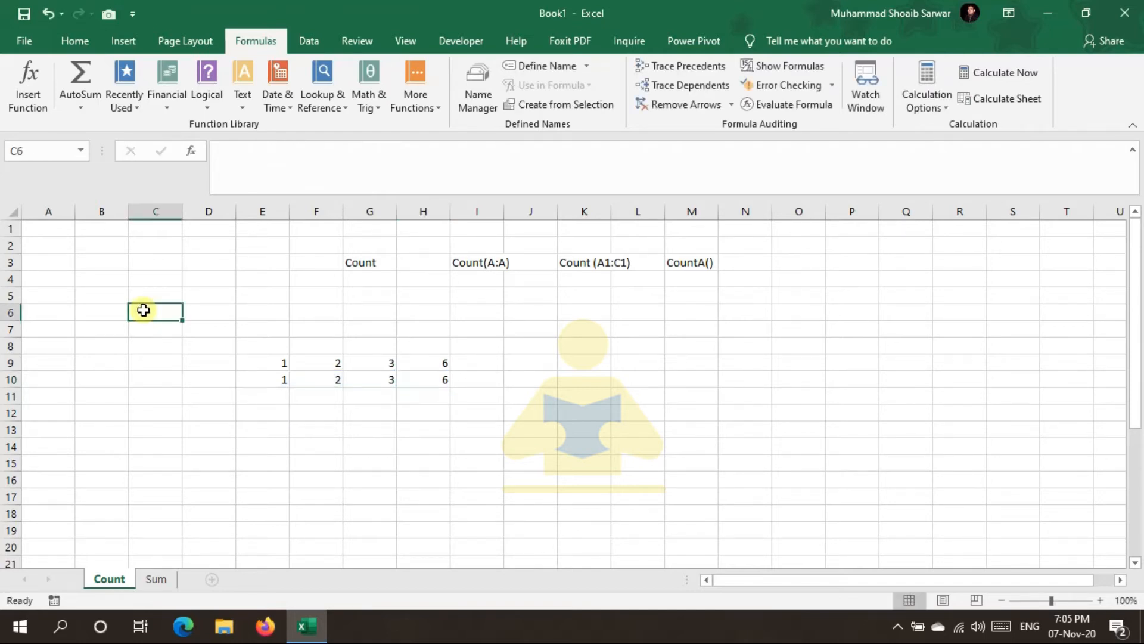
{"action": "type", "text": "1"}
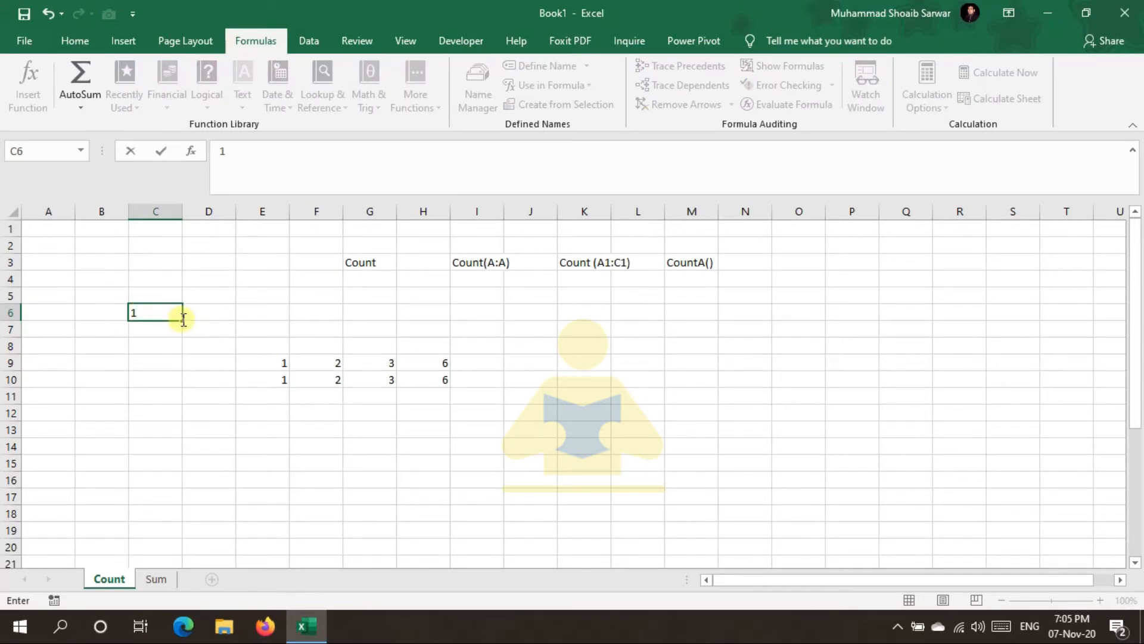
{"action": "key", "text": "alt"}
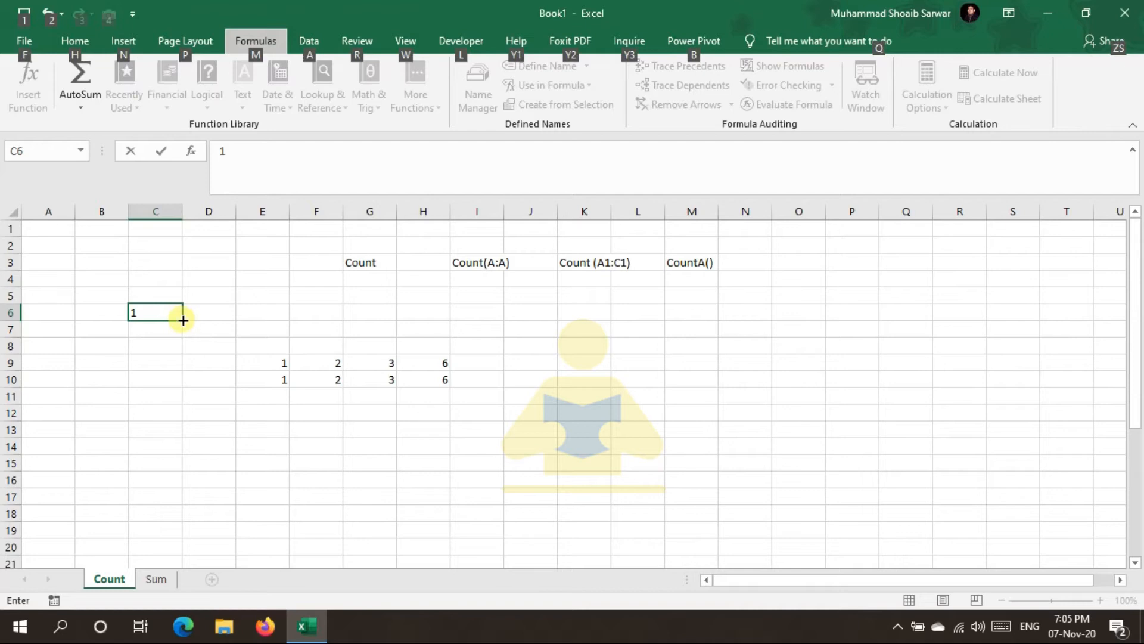
{"action": "left_click", "coordinate": [183, 320]}
{"action": "left_click_drag", "start_coordinate": [182, 320], "coordinate": [198, 475]}
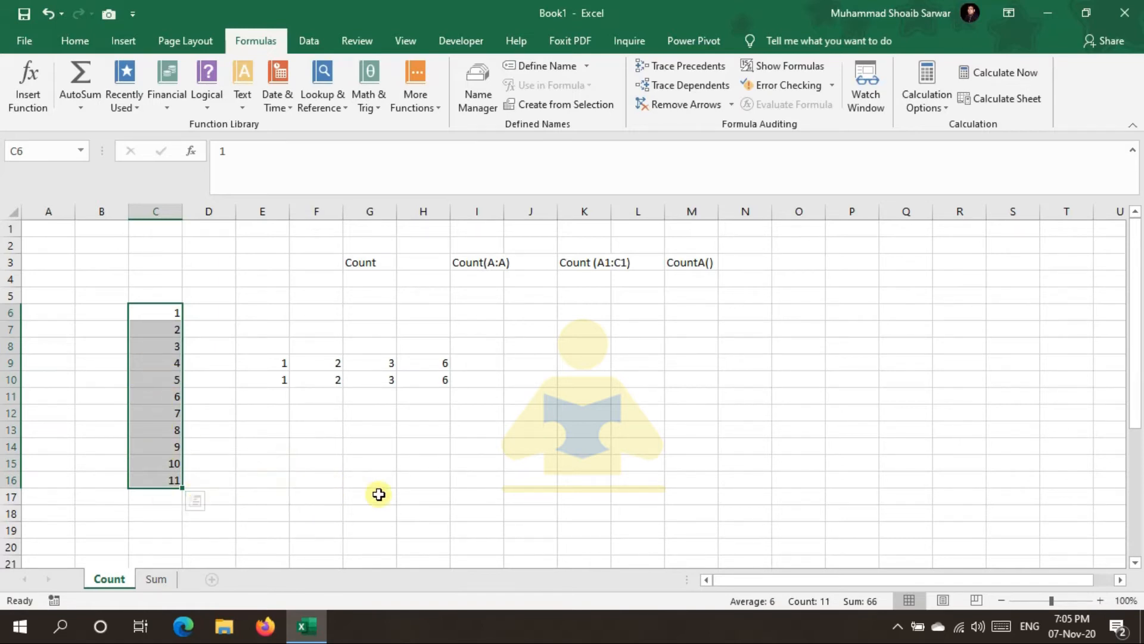
{"action": "key", "text": "alt+equal"}
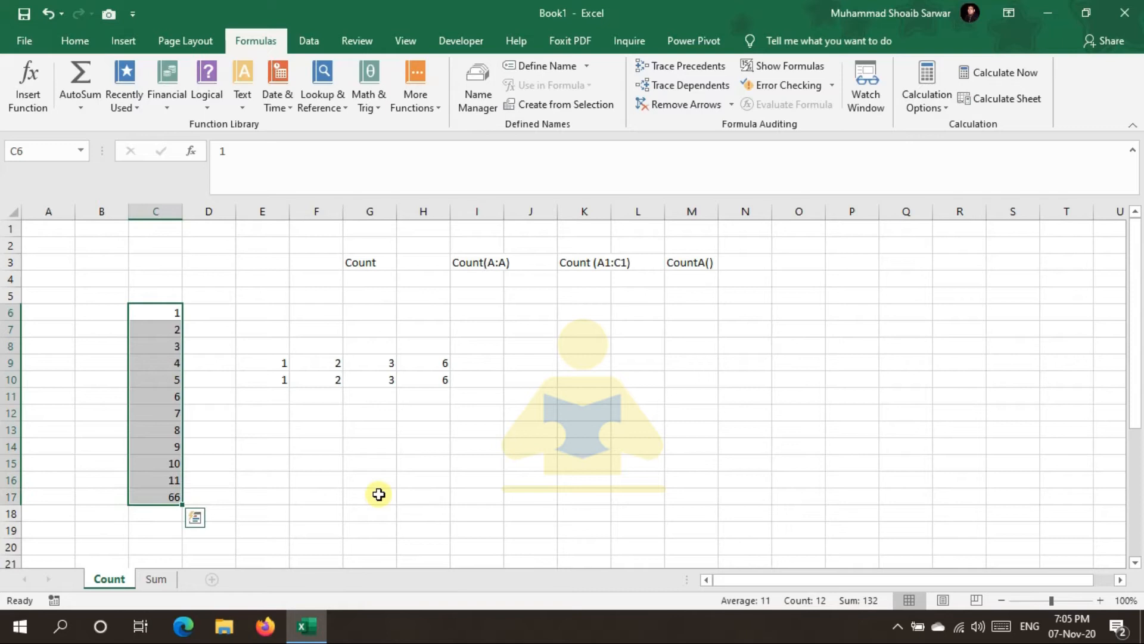
{"action": "left_click", "coordinate": [162, 497]}
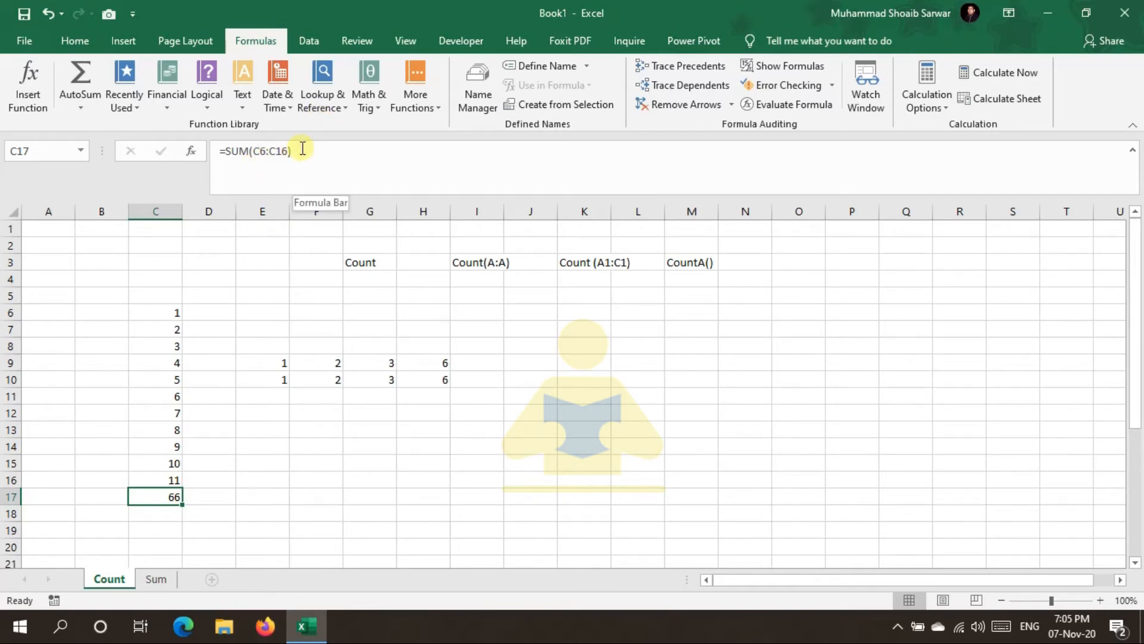
Edit C17's SUM formula to =SUM(C6:C9,C12,C13:C16) by shrinking the original range and adding two arguments.
{"action": "left_click_drag", "start_coordinate": [252, 150], "coordinate": [273, 147]}
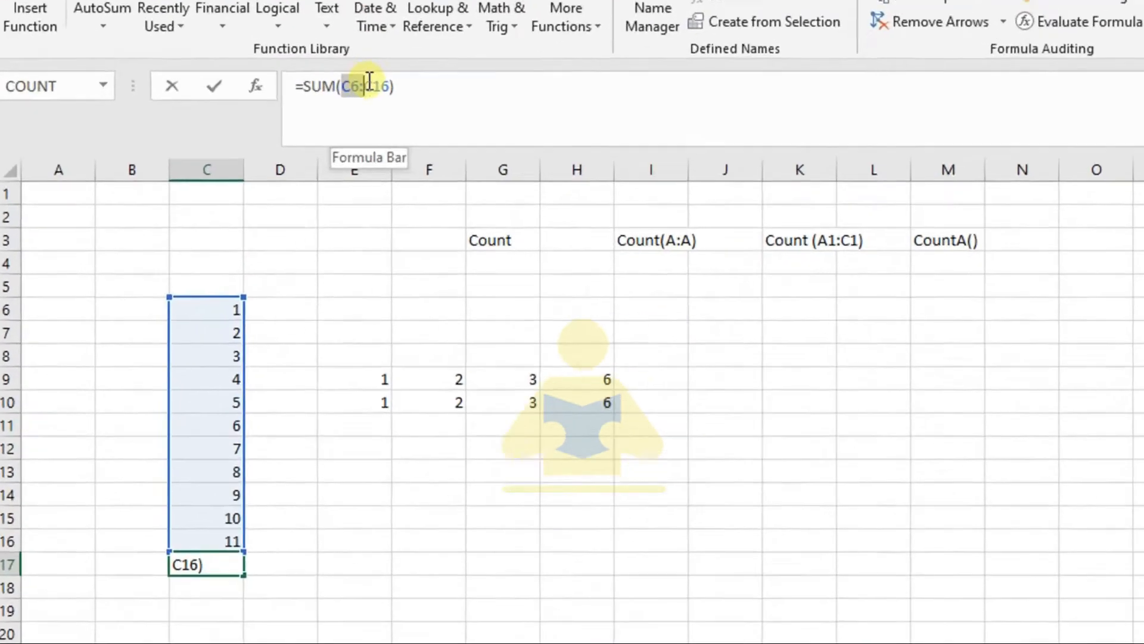
{"action": "left_click_drag", "start_coordinate": [369, 82], "coordinate": [388, 80]}
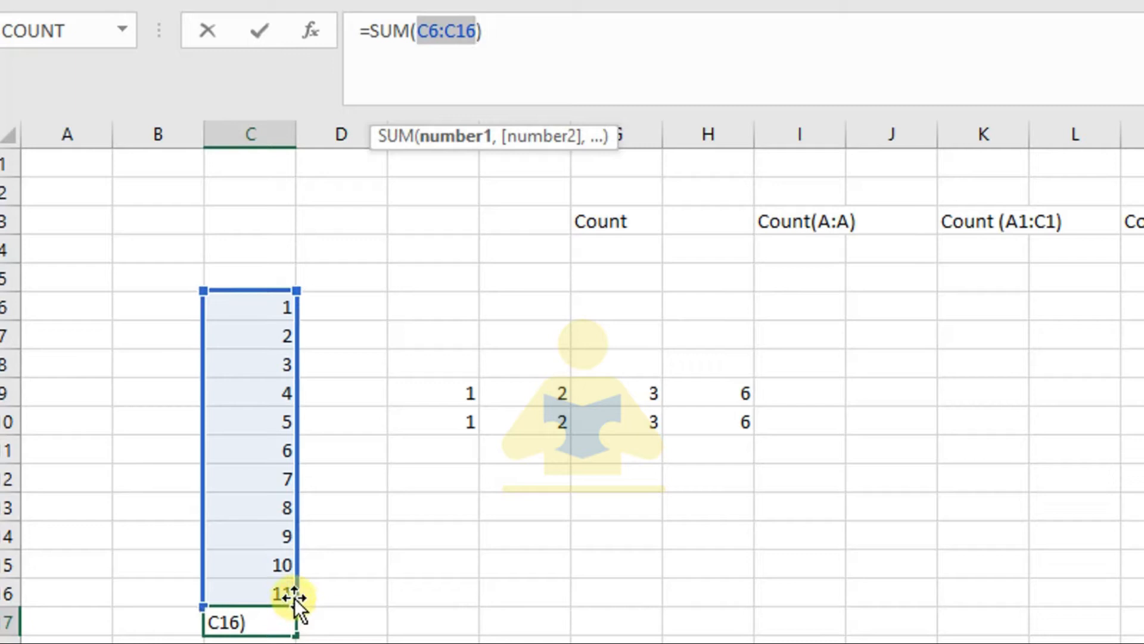
{"action": "left_click_drag", "start_coordinate": [295, 601], "coordinate": [297, 405]}
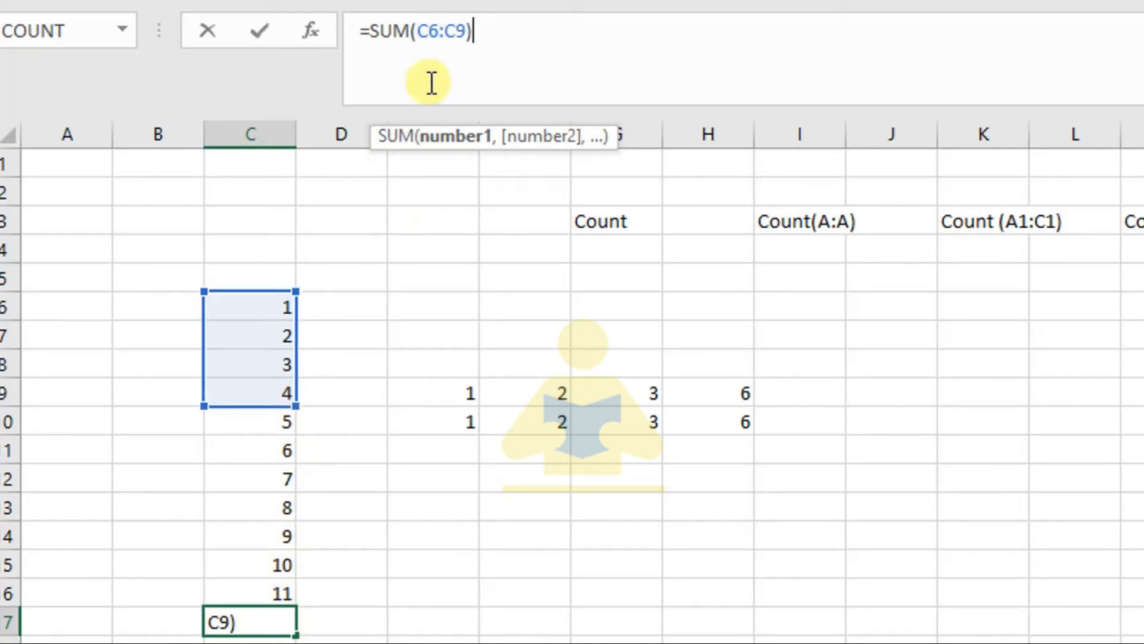
{"action": "left_click", "coordinate": [469, 30]}
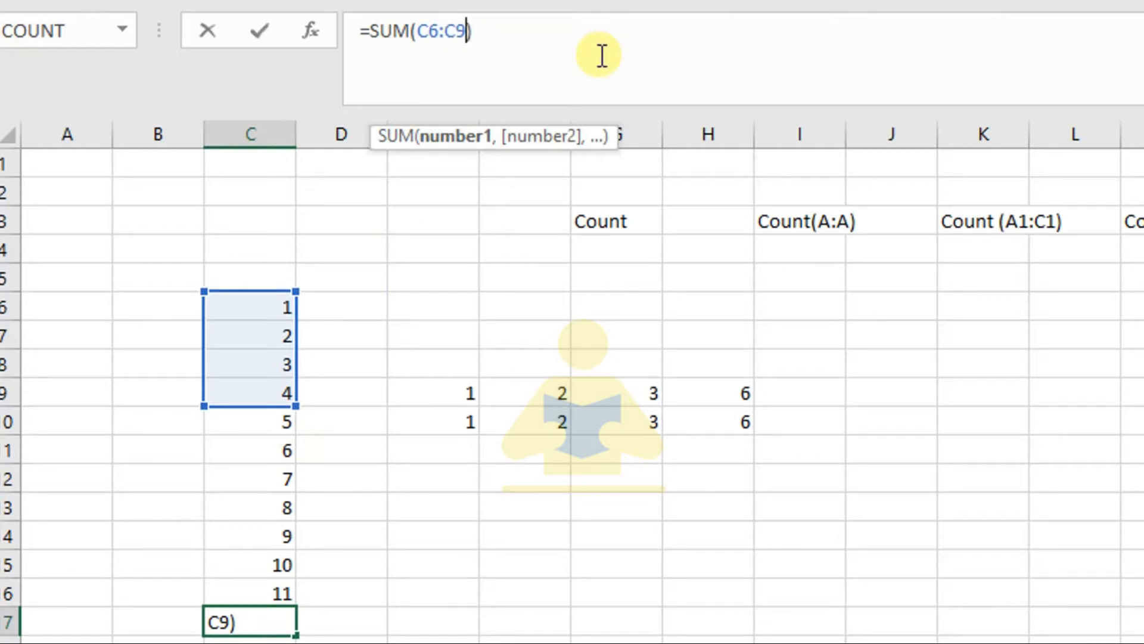
{"action": "type", "text": ","}
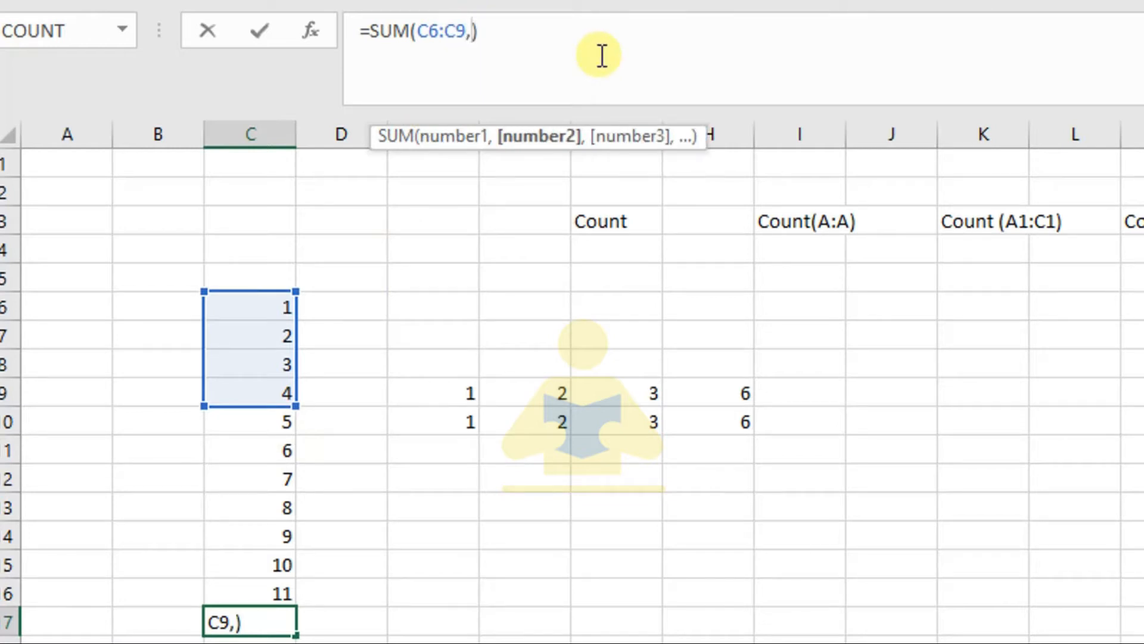
{"action": "left_click", "coordinate": [261, 475]}
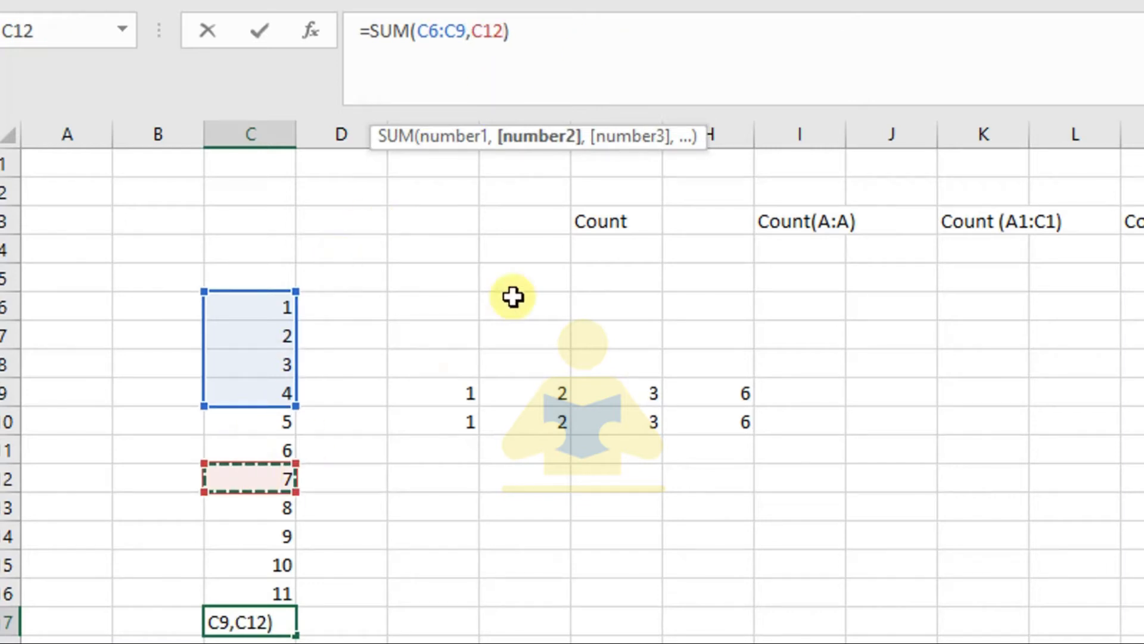
{"action": "type", "text": ","}
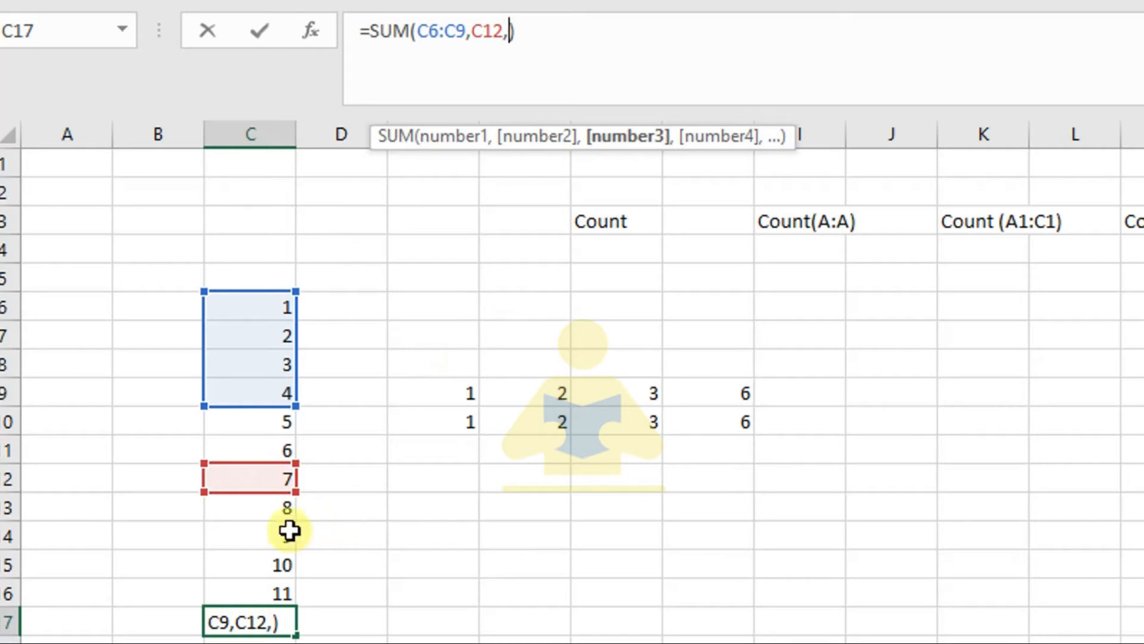
{"action": "left_click_drag", "start_coordinate": [248, 508], "coordinate": [258, 579]}
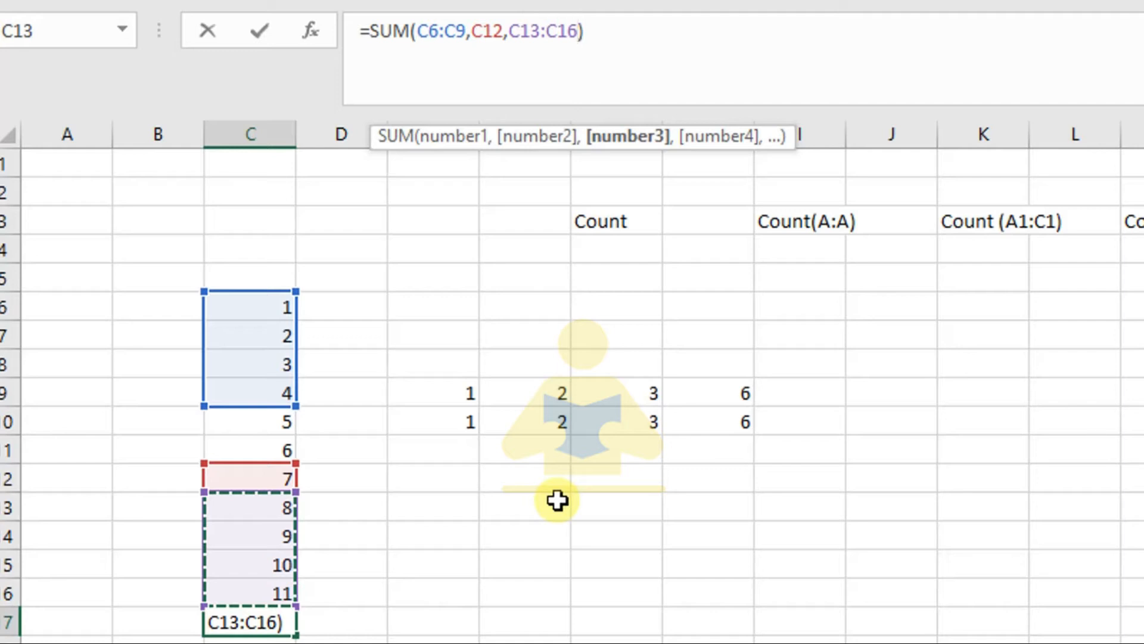
{"action": "key", "text": "Return"}
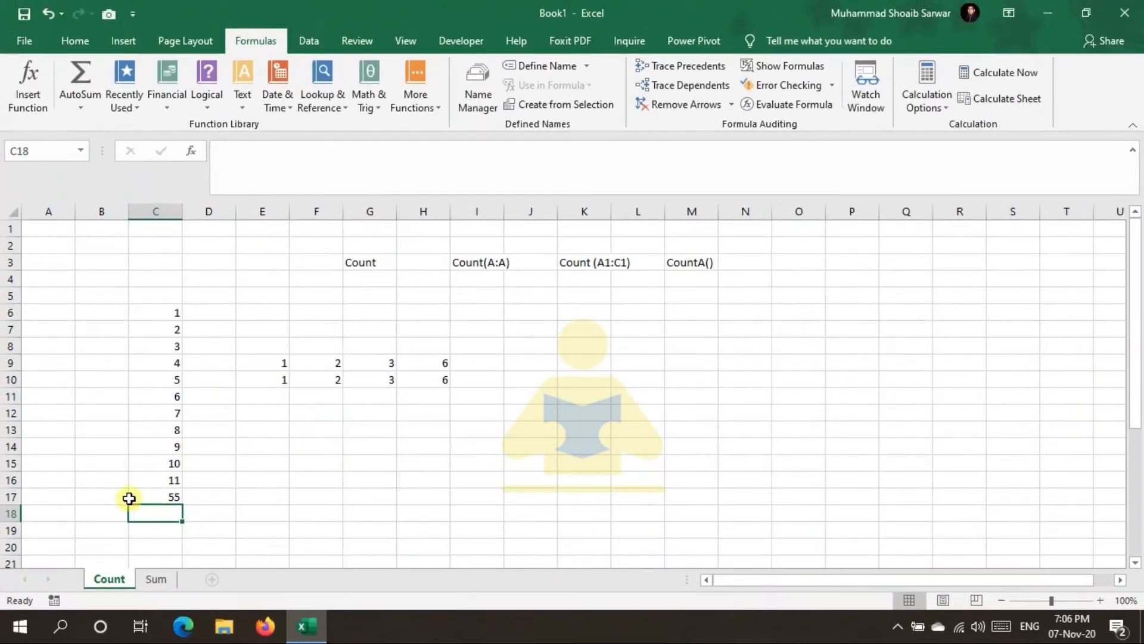
{"action": "left_click", "coordinate": [152, 495]}
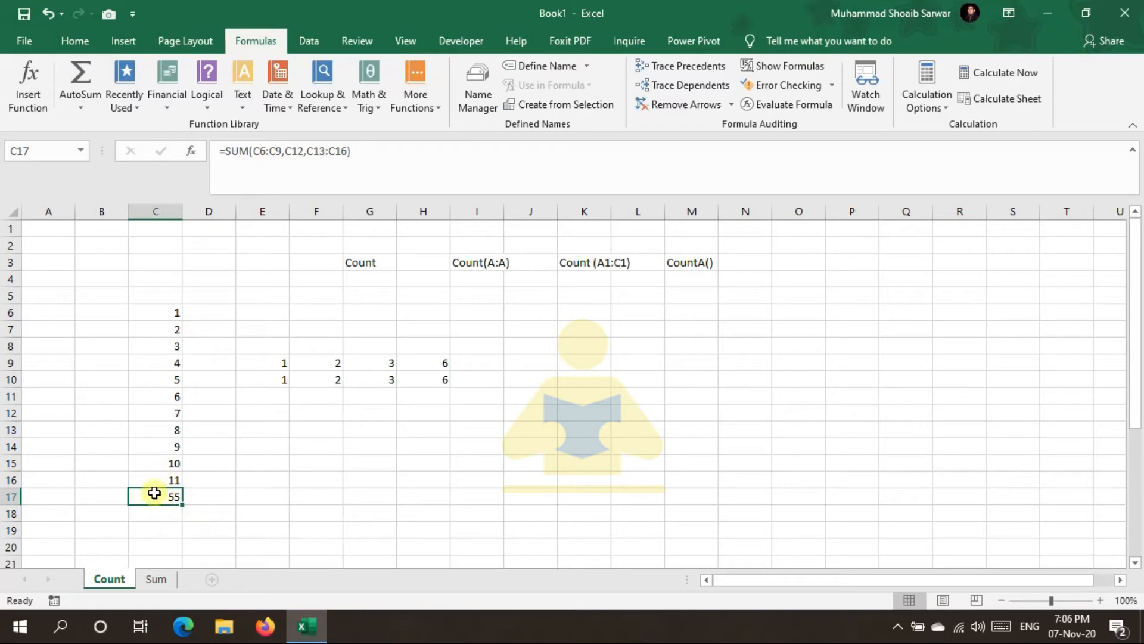
Copy the series 1 to 11 from C6:C16 into D6:D16 and AutoSum it into D17.
{"action": "left_click_drag", "start_coordinate": [171, 311], "coordinate": [171, 413]}
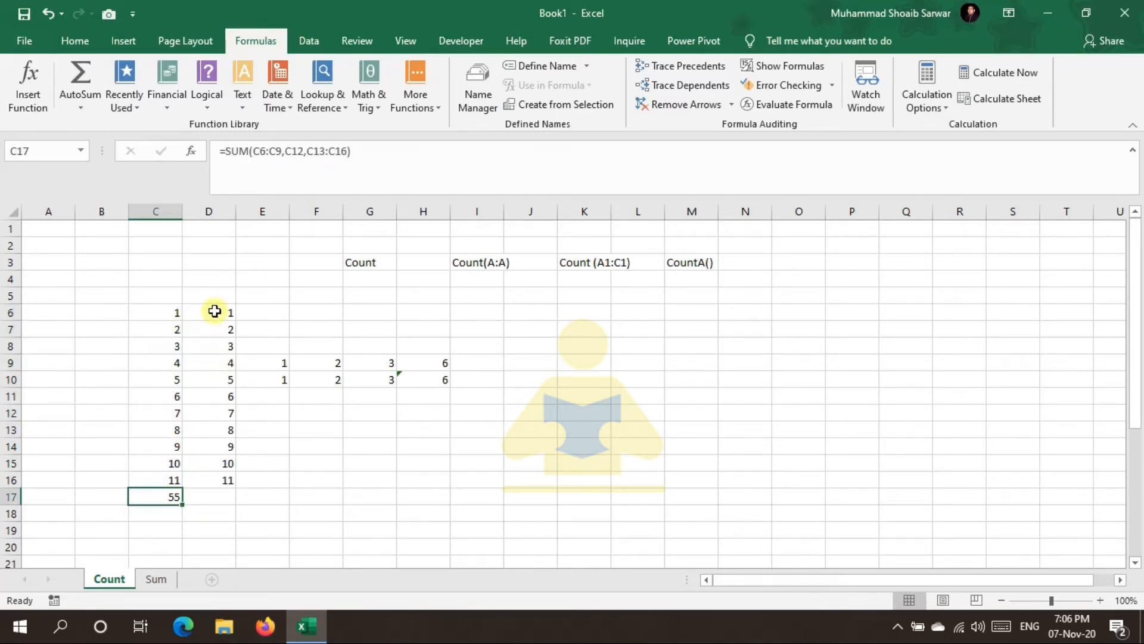
{"action": "left_click_drag", "start_coordinate": [215, 312], "coordinate": [217, 478]}
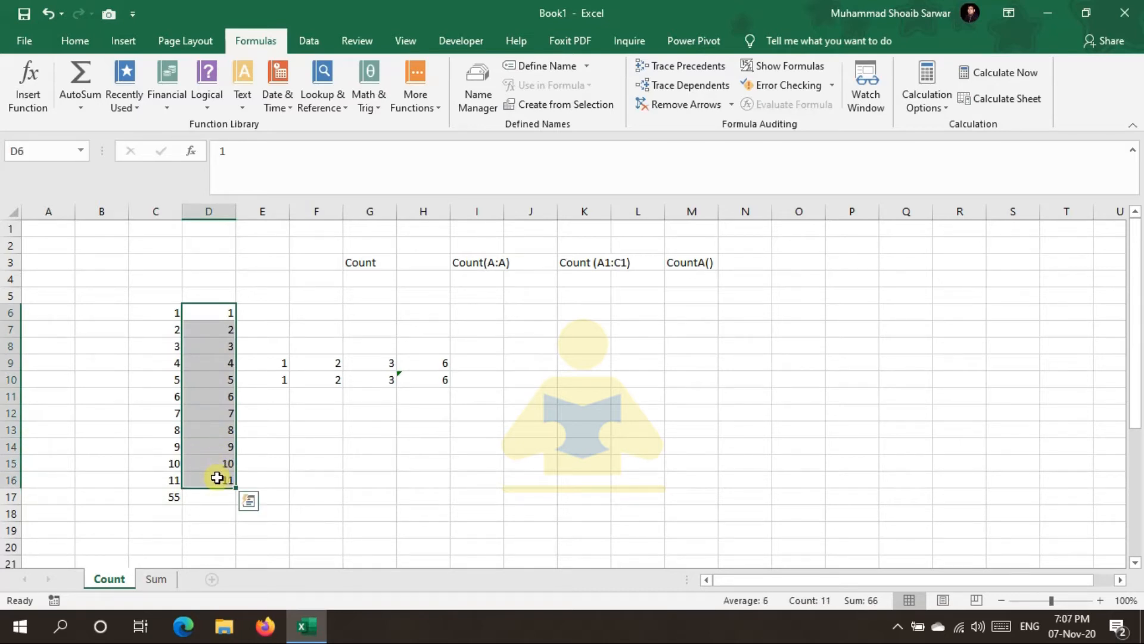
{"action": "key", "text": "alt+equal"}
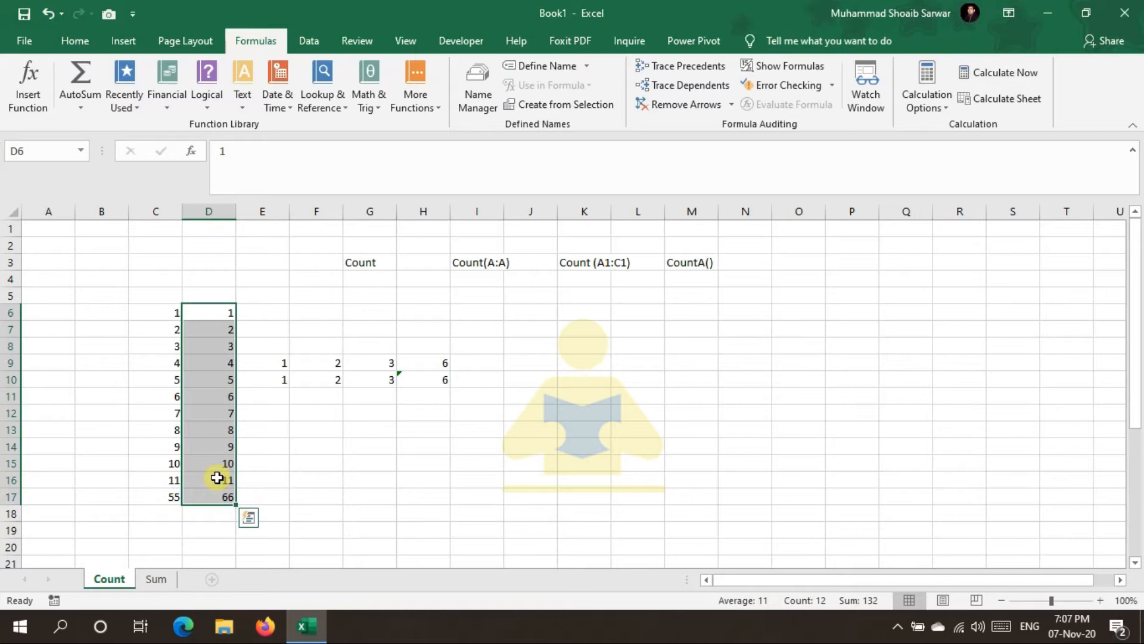
{"action": "left_click", "coordinate": [280, 506]}
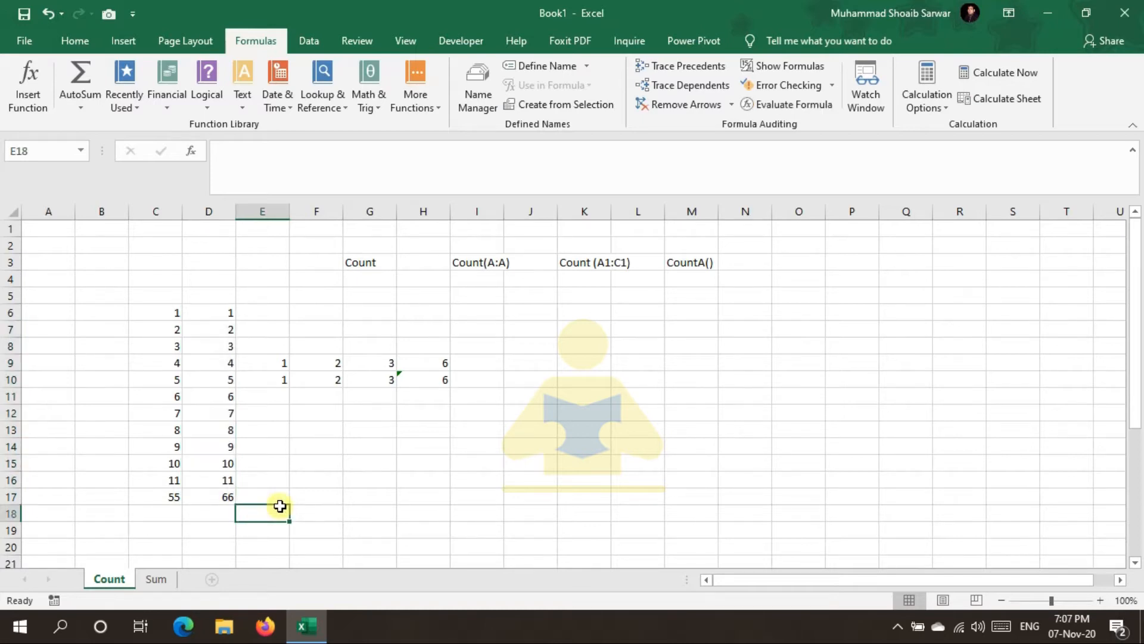
Inspect the C6:C9 argument of the SUM formula in C17 and its highlighted ranges.
{"action": "left_click", "coordinate": [173, 495]}
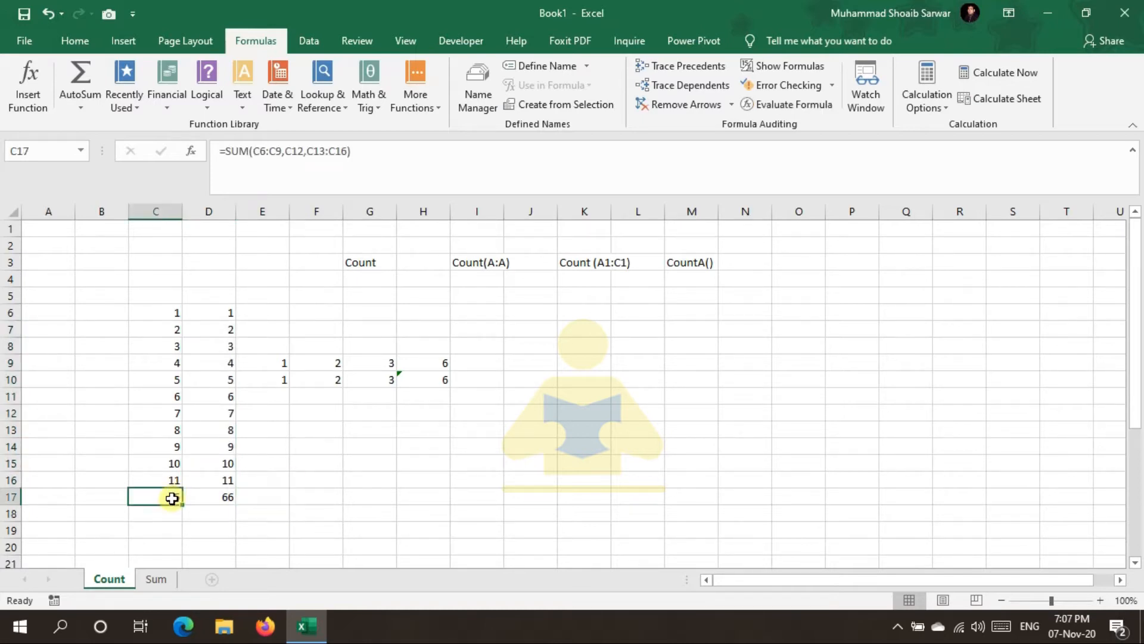
{"action": "double_click", "coordinate": [260, 151]}
{"action": "left_click_drag", "start_coordinate": [277, 153], "coordinate": [283, 151]}
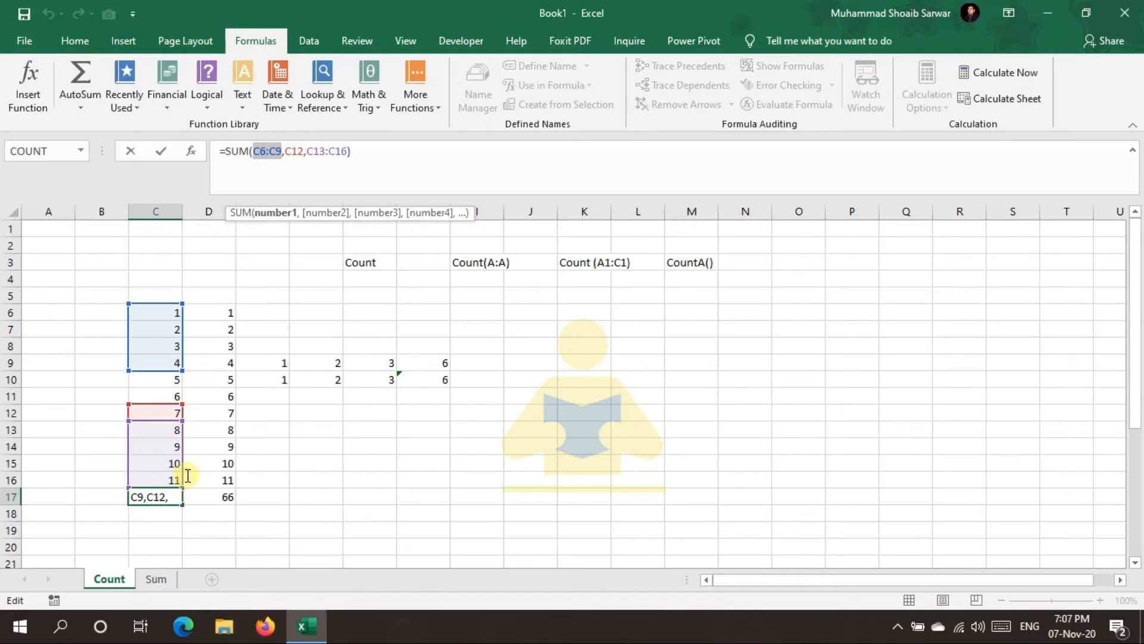
{"action": "key", "text": "ctrl+Return"}
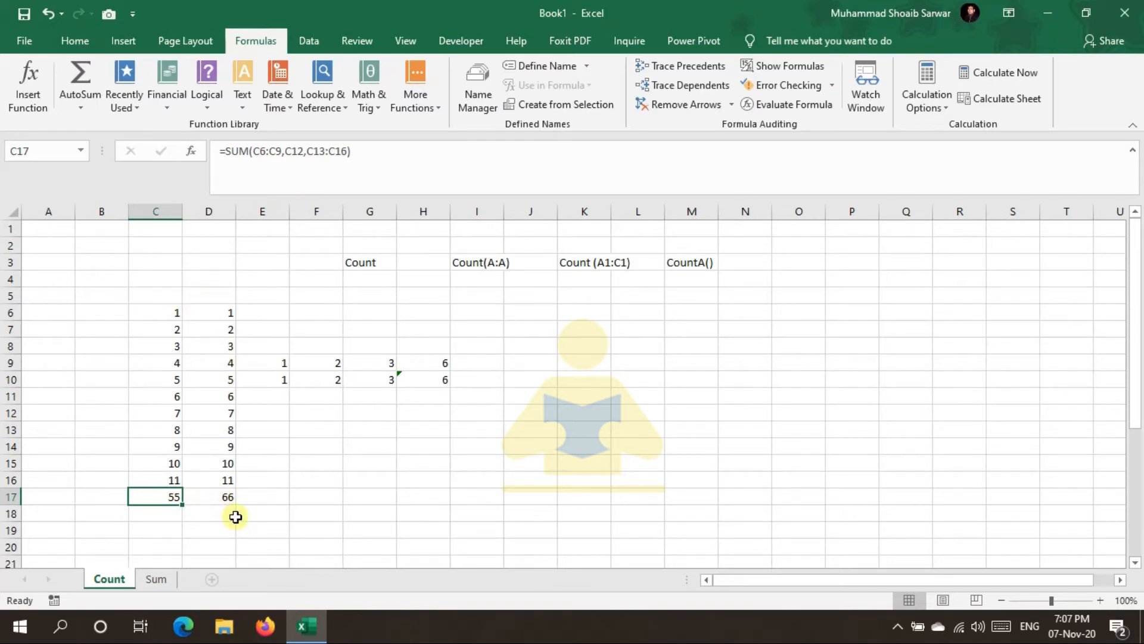
Append /11 to the SUM formula in C17 to divide the sum by 11.
{"action": "double_click", "coordinate": [169, 497]}
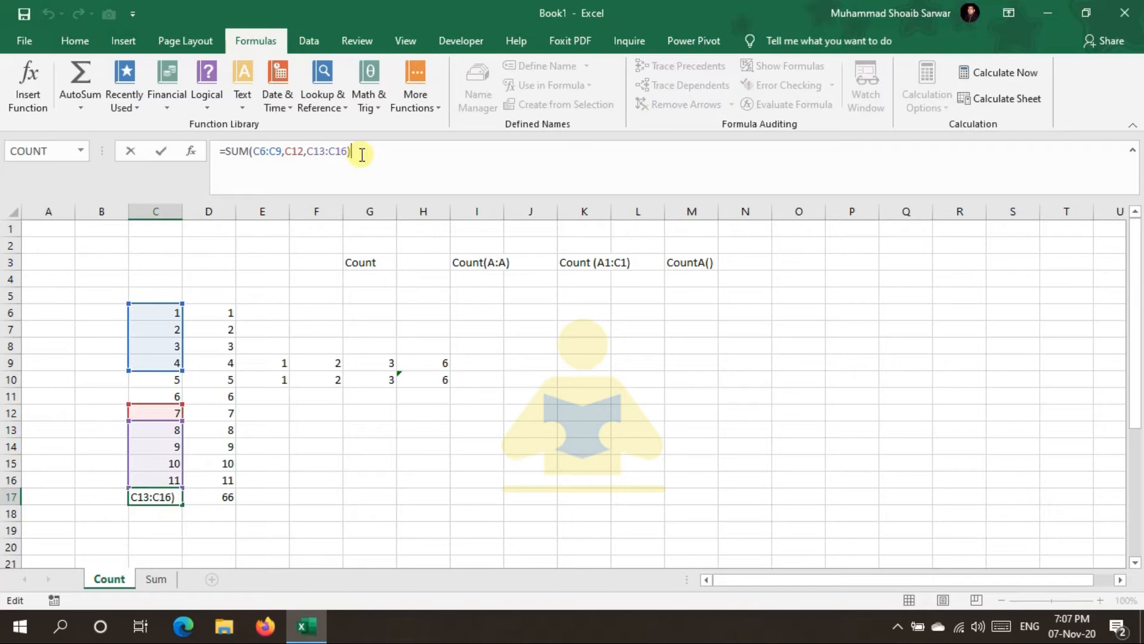
{"action": "type", "text": "/"}
{"action": "type", "text": "11"}
{"action": "key", "text": "Return"}
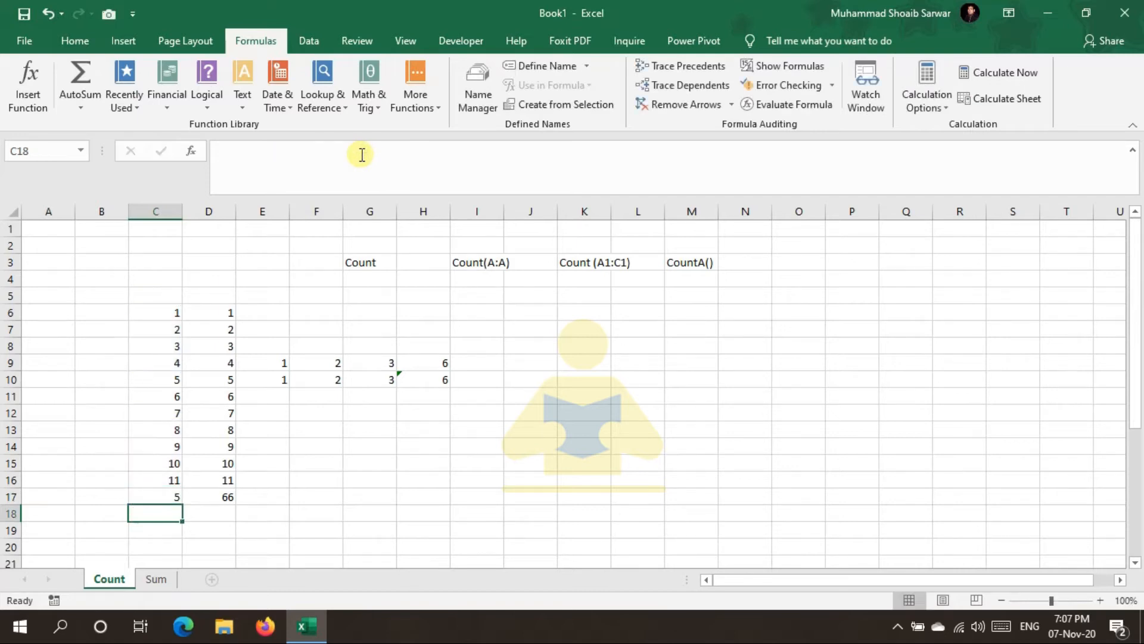
Change the division in C17's formula to multiplication, so that the sum is multiplied by 11.
{"action": "left_click", "coordinate": [161, 498]}
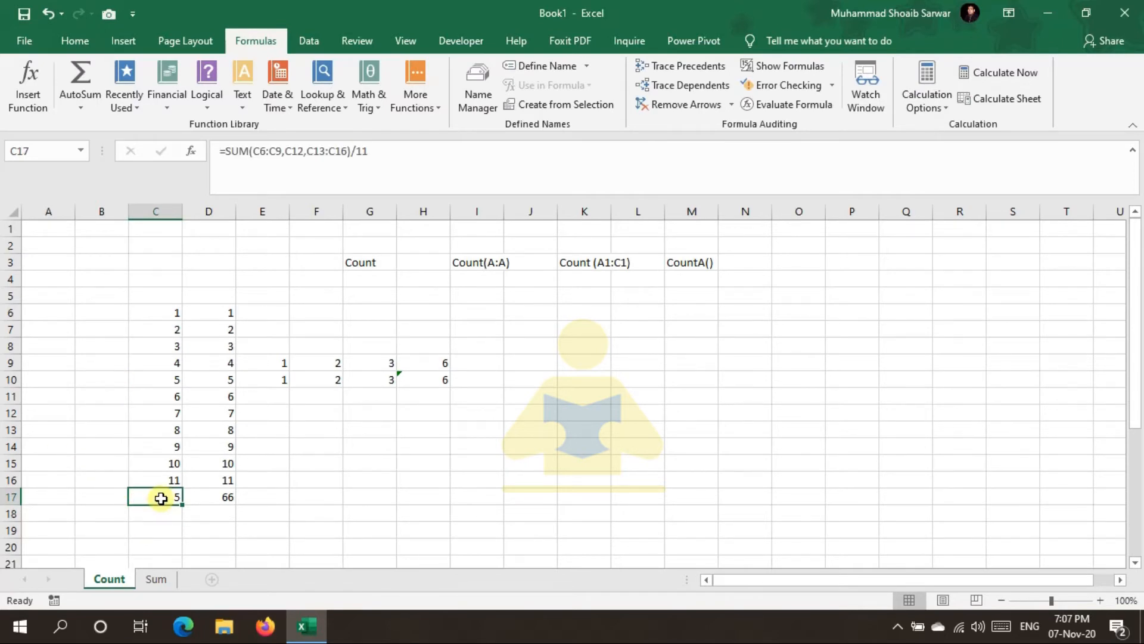
{"action": "left_click", "coordinate": [359, 151]}
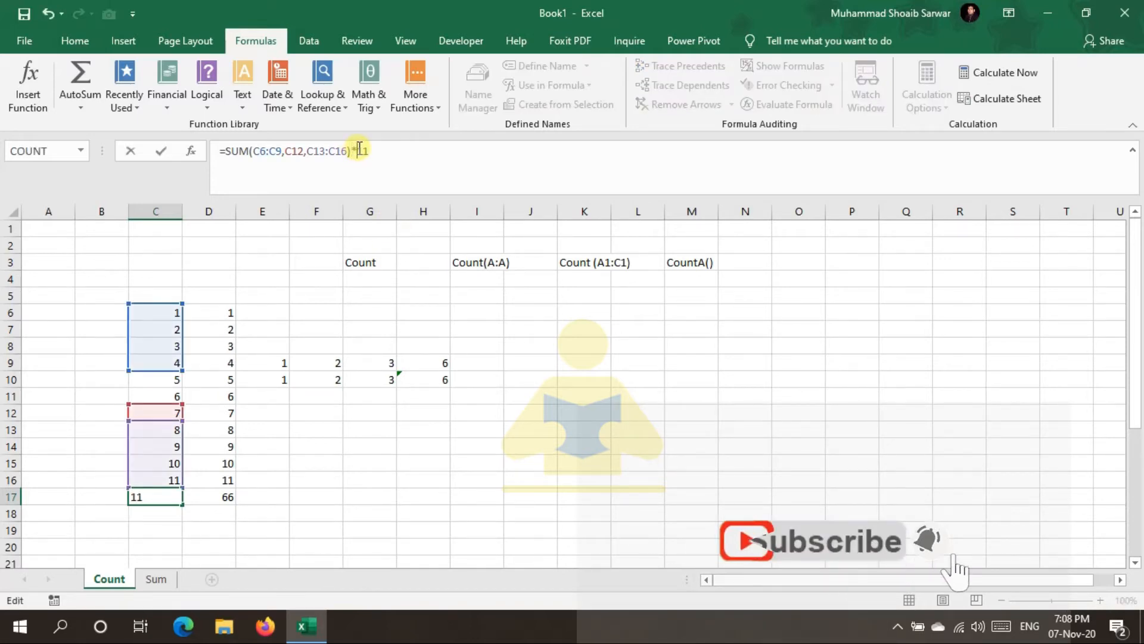
{"action": "key", "text": "Return"}
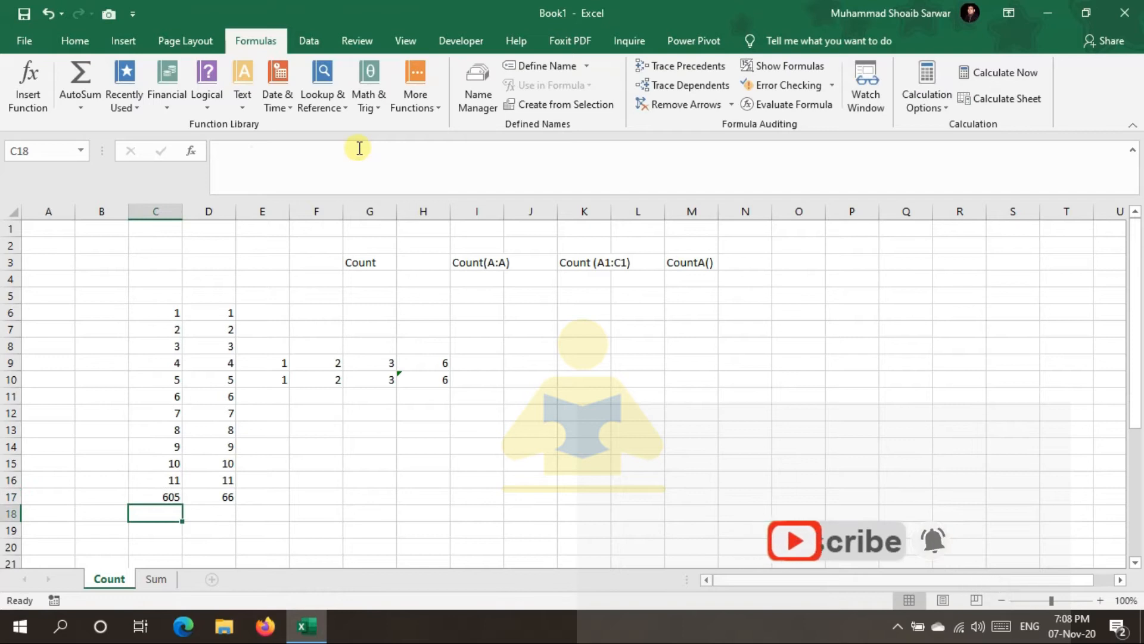
Replace the multiplication operator in C17's formula with a minus sign to subtract 11 from the sum.
{"action": "left_click", "coordinate": [152, 496]}
{"action": "double_click", "coordinate": [360, 150]}
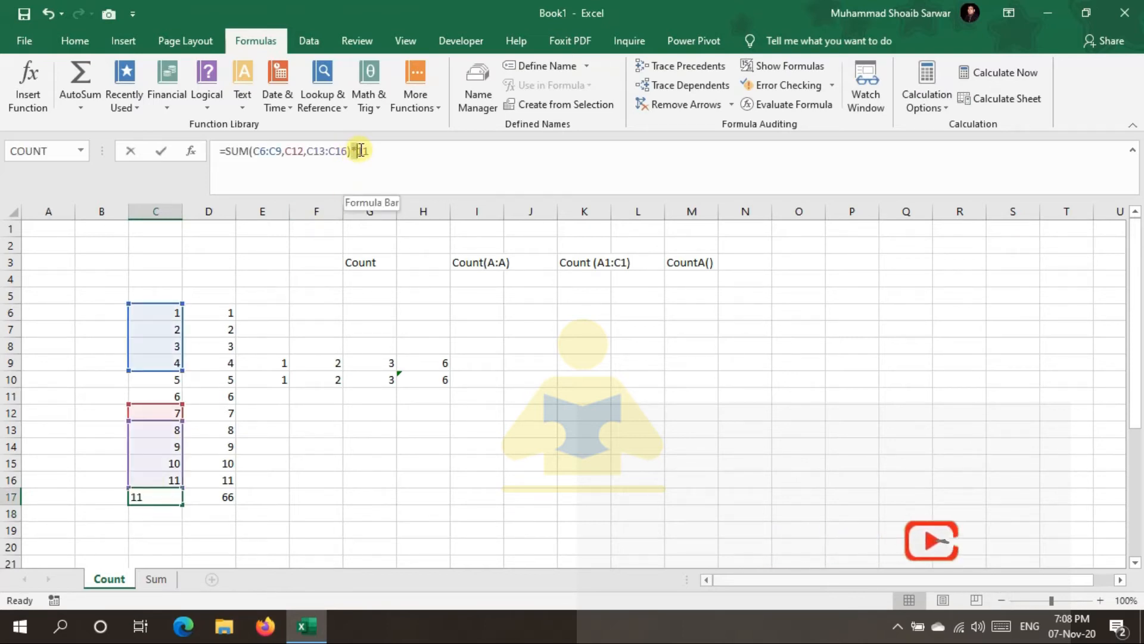
{"action": "type", "text": "-"}
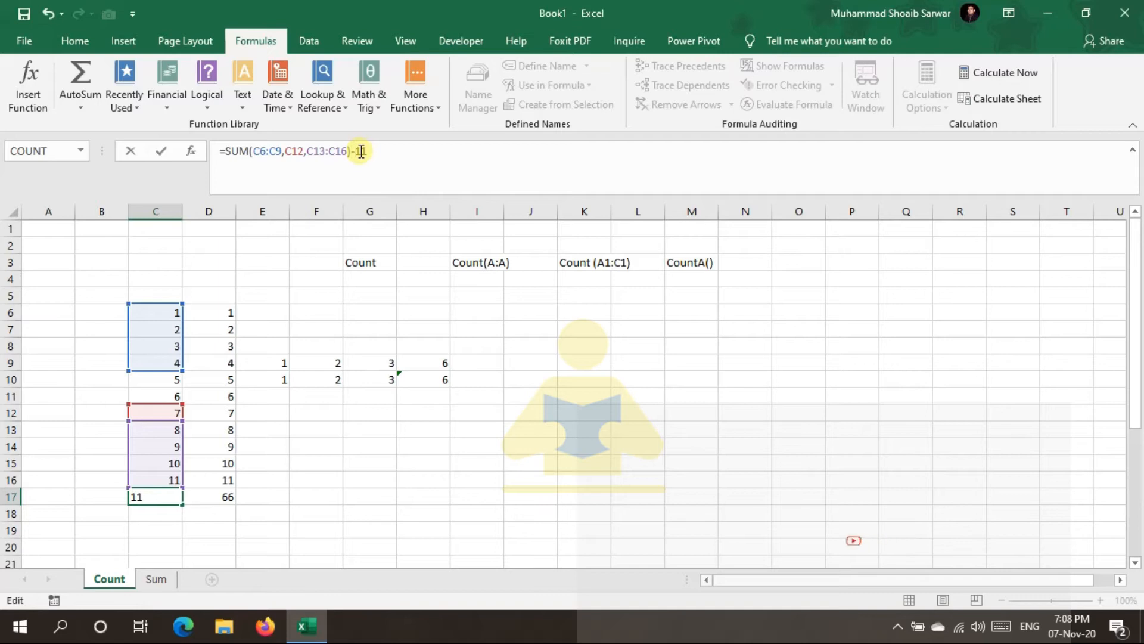
{"action": "key", "text": "Return"}
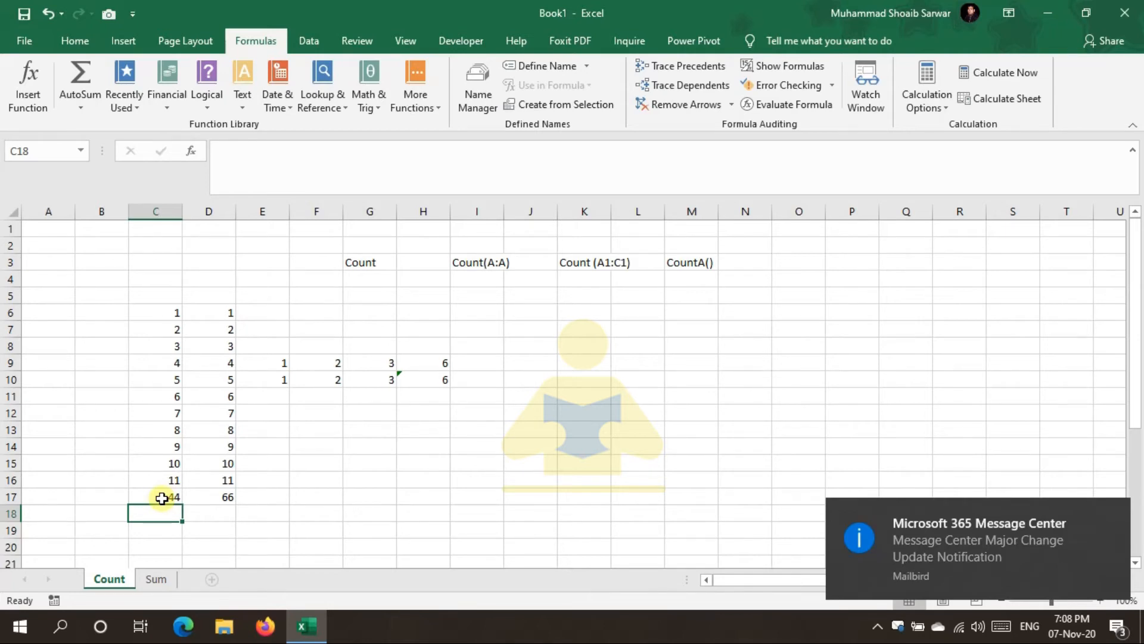
Append +F9 to the formula in C17, making it =SUM(C6:C9,C12,C13:C16)-11+F9, and review it.
{"action": "left_click", "coordinate": [167, 494]}
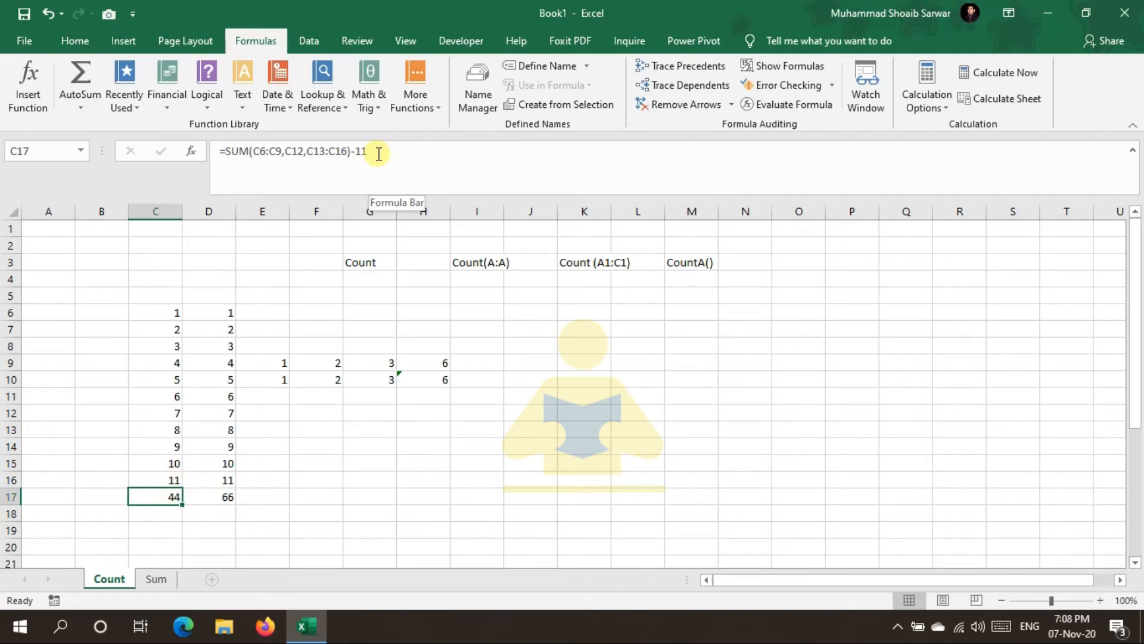
{"action": "left_click", "coordinate": [377, 150]}
{"action": "type", "text": "+"}
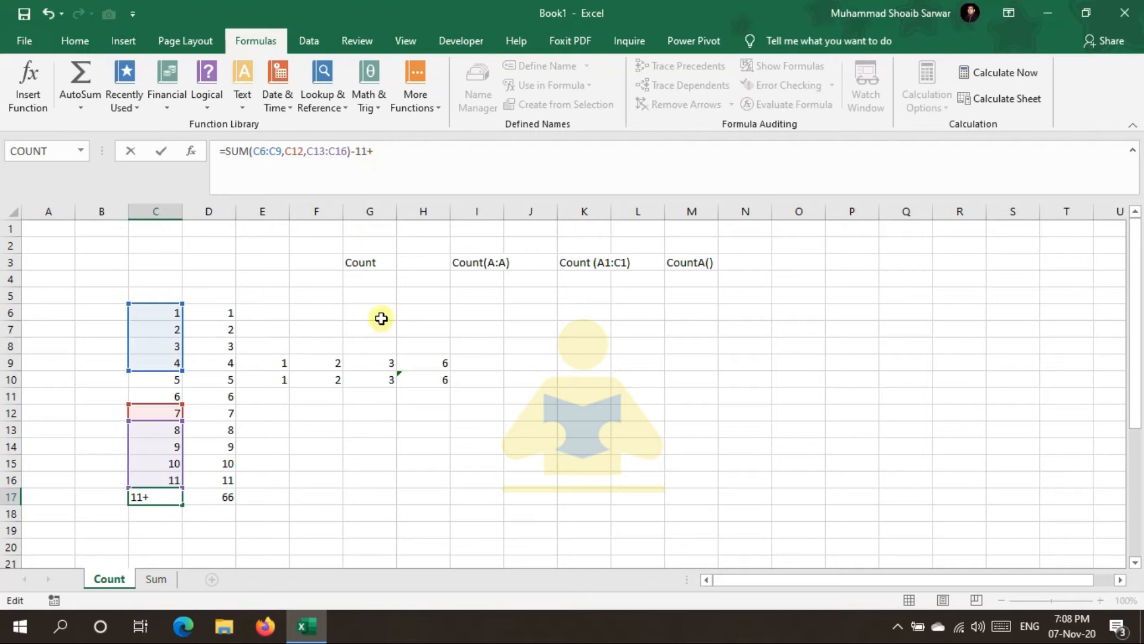
{"action": "left_click", "coordinate": [337, 364]}
{"action": "key", "text": "Return"}
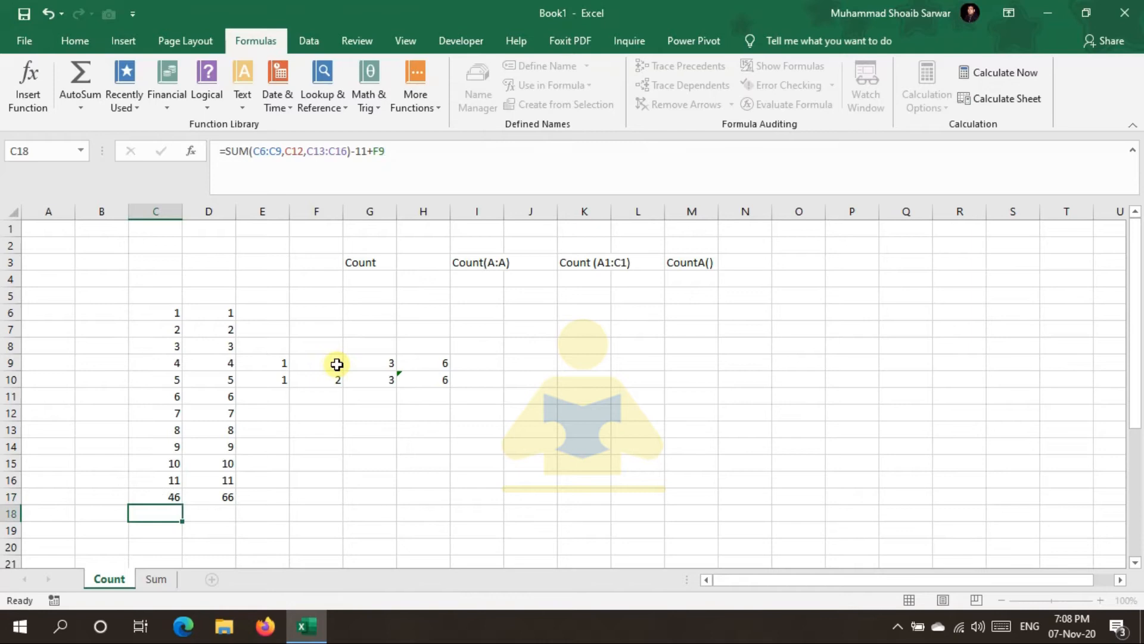
{"action": "left_click", "coordinate": [156, 491]}
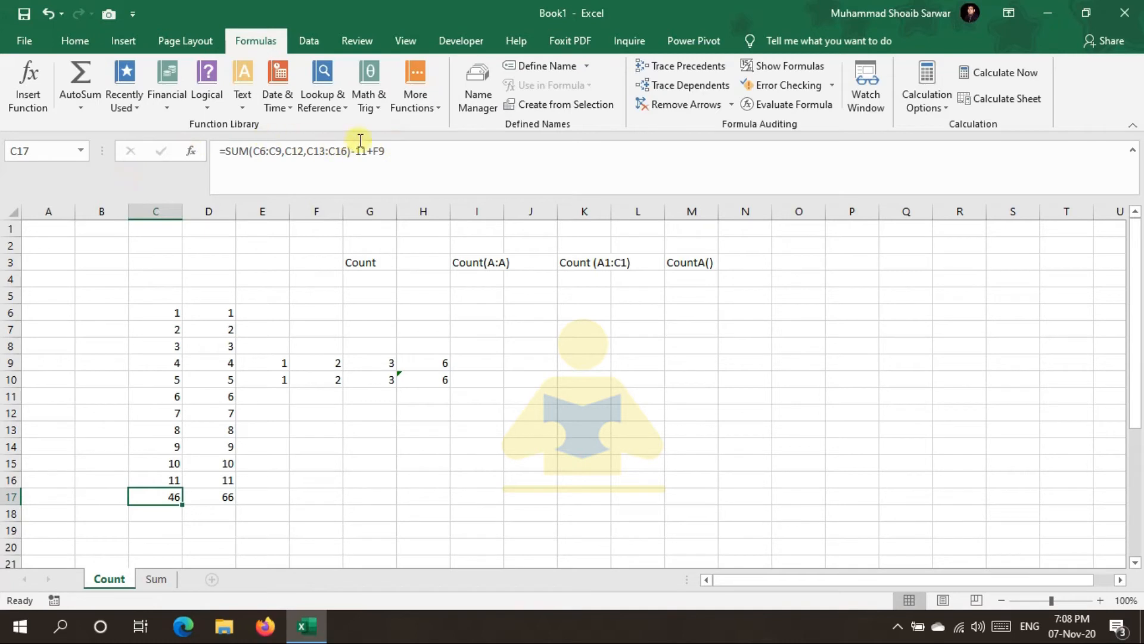
Review H9's formula and the functions AutoSum offers without applying any of them.
{"action": "left_click", "coordinate": [441, 368]}
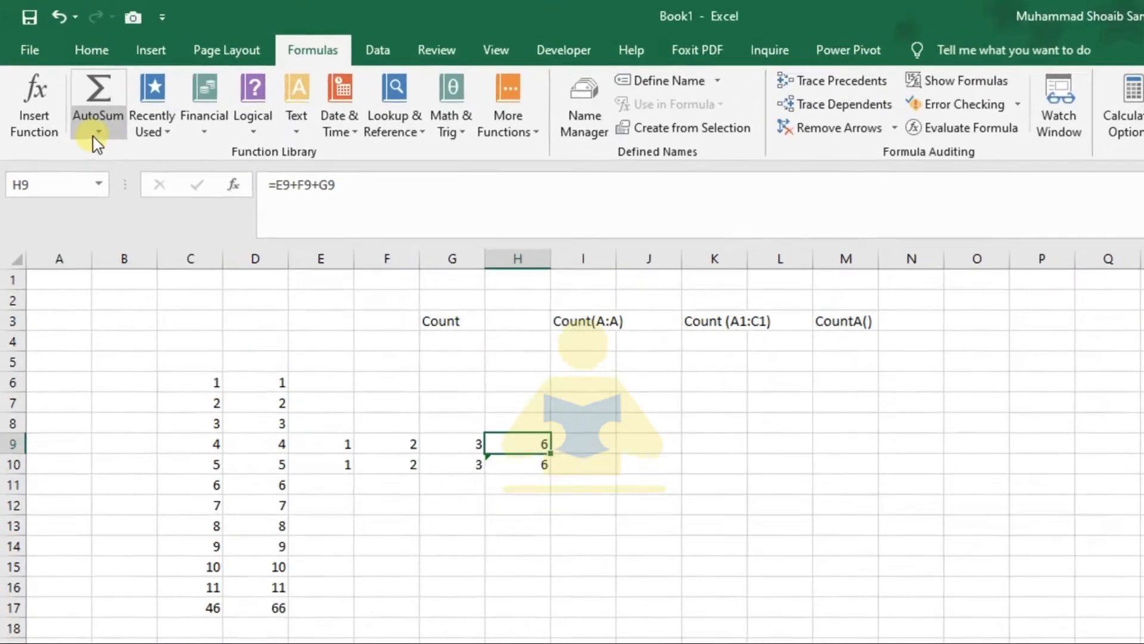
{"action": "left_click", "coordinate": [80, 108]}
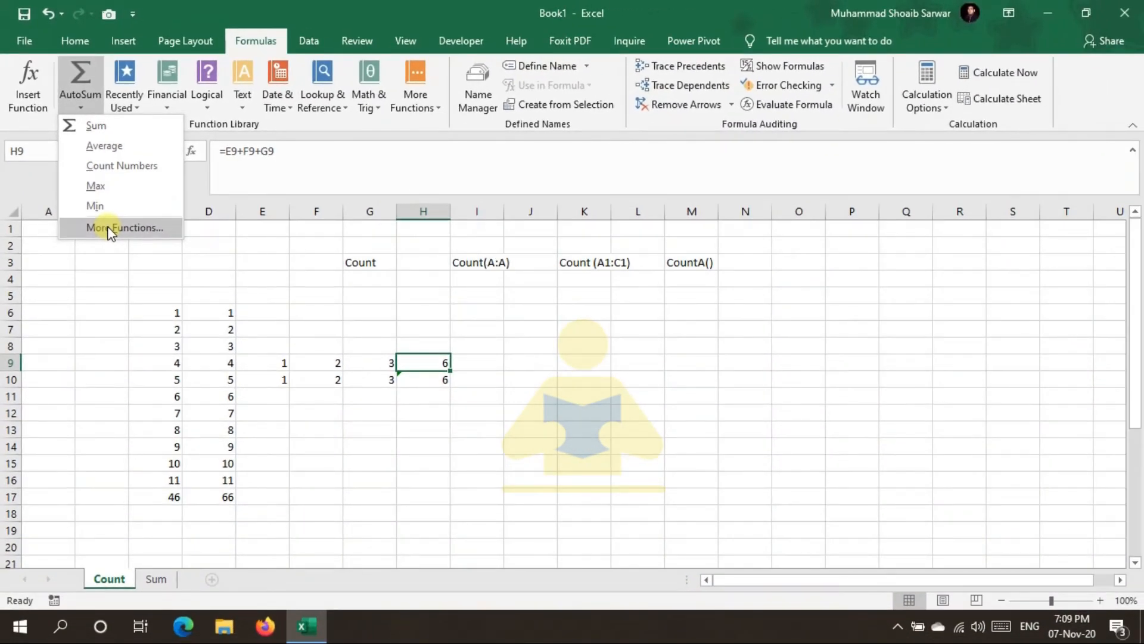
{"action": "left_click", "coordinate": [419, 465]}
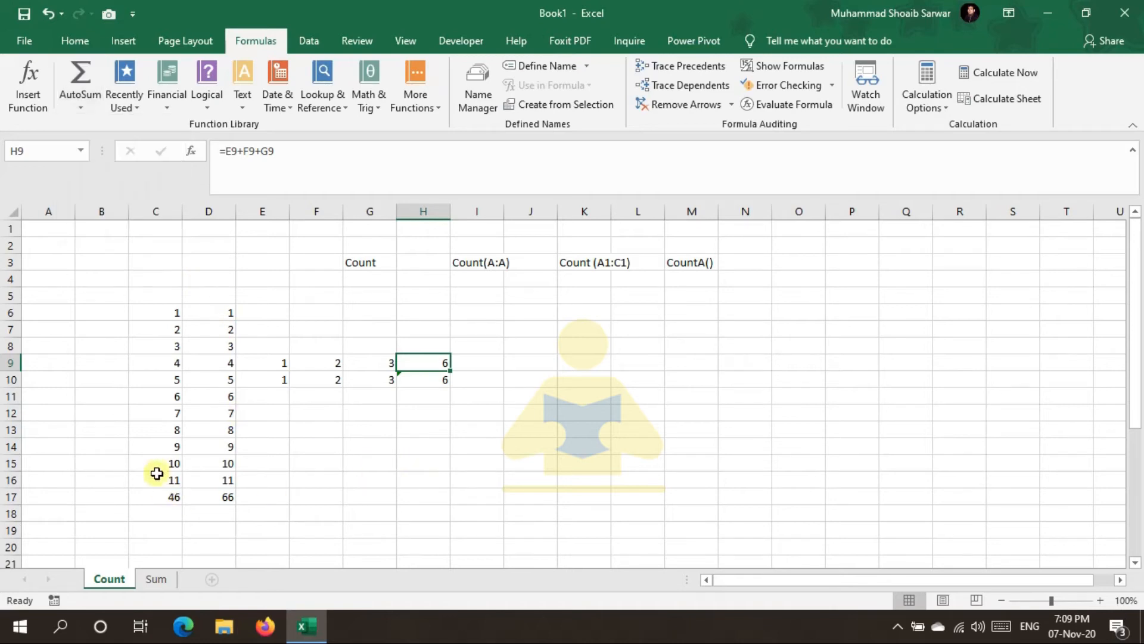
Clear the contents of C16:D17.
{"action": "left_click_drag", "start_coordinate": [157, 474], "coordinate": [231, 500]}
{"action": "key", "text": "Delete"}
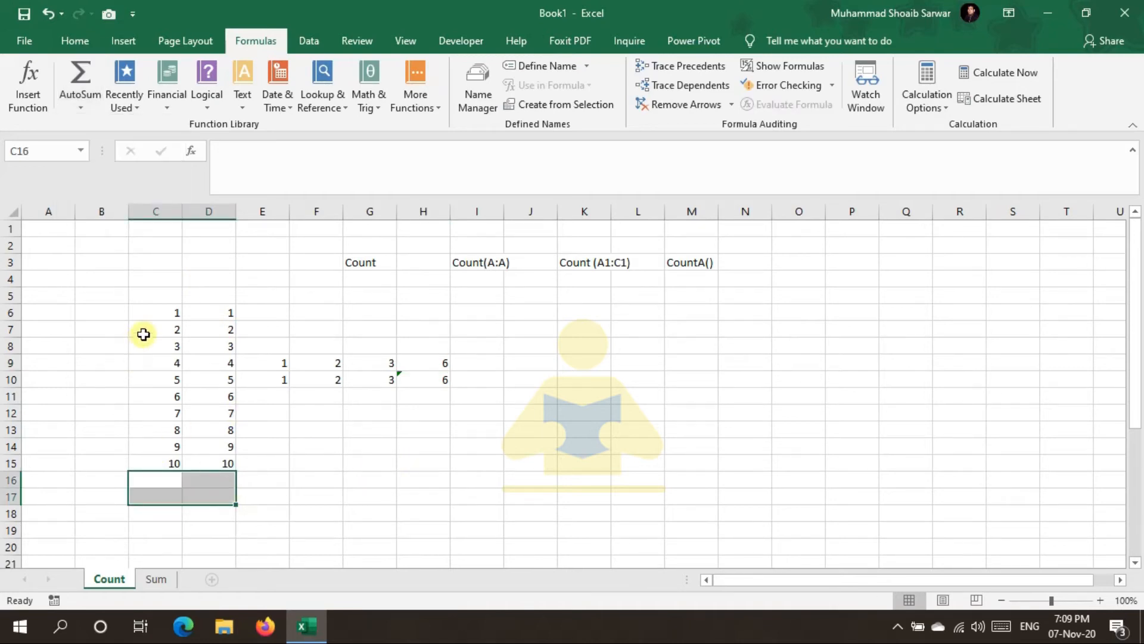
Use AutoSum's Max function on C6:C15 to put the range's maximum in C16, and review its formula.
{"action": "left_click_drag", "start_coordinate": [165, 319], "coordinate": [170, 456]}
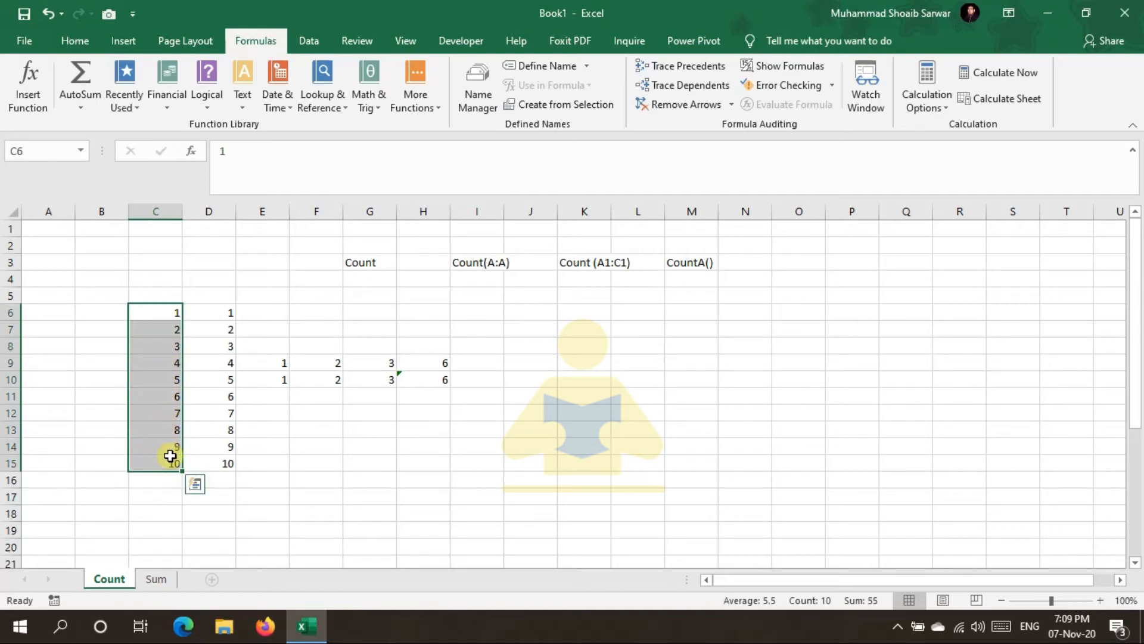
{"action": "key", "text": "alt+m"}
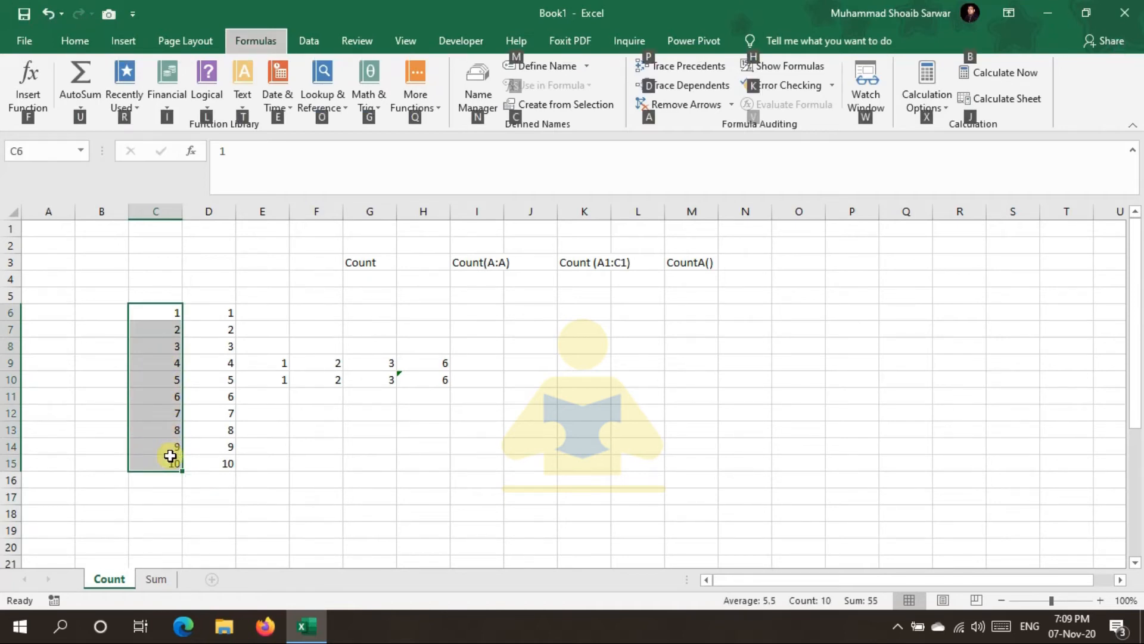
{"action": "key", "text": "u"}
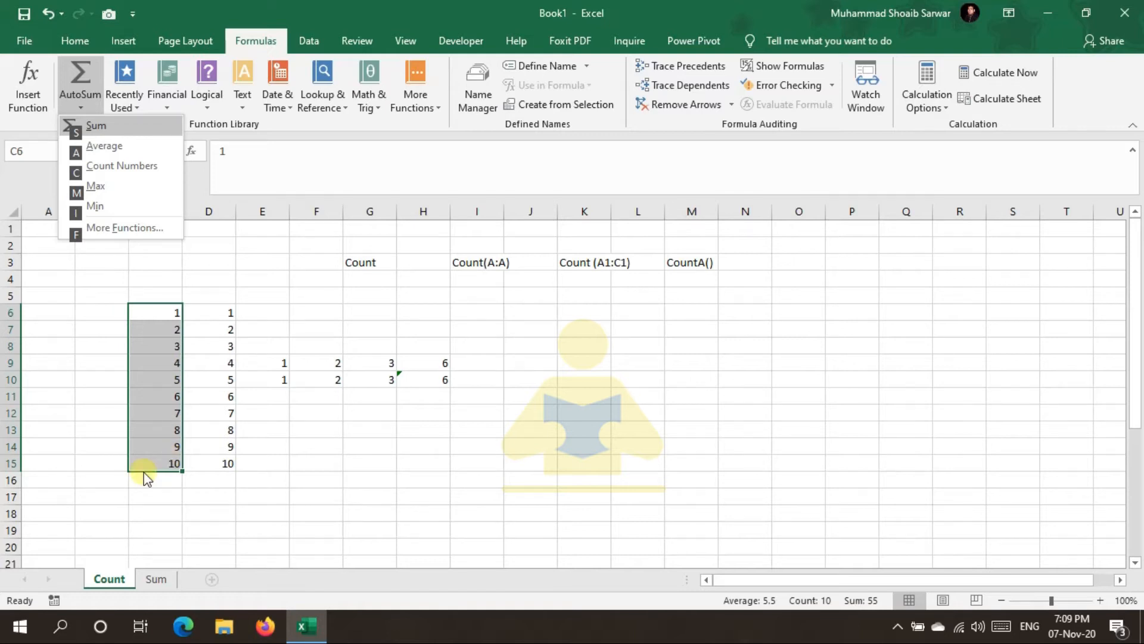
{"action": "key", "text": "c"}
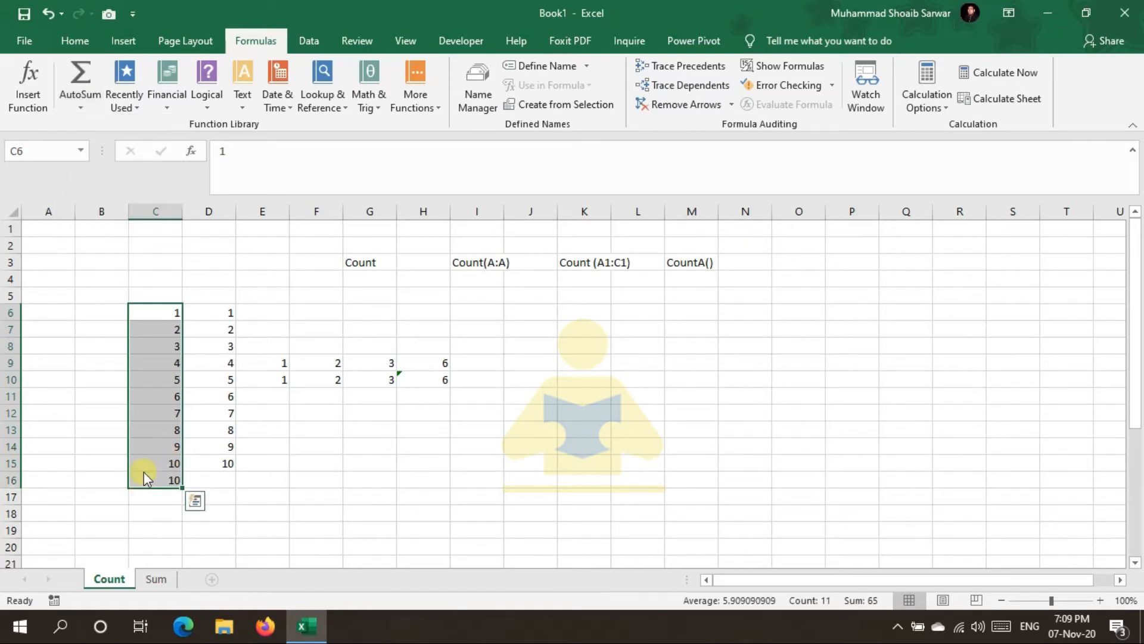
{"action": "left_click", "coordinate": [156, 480]}
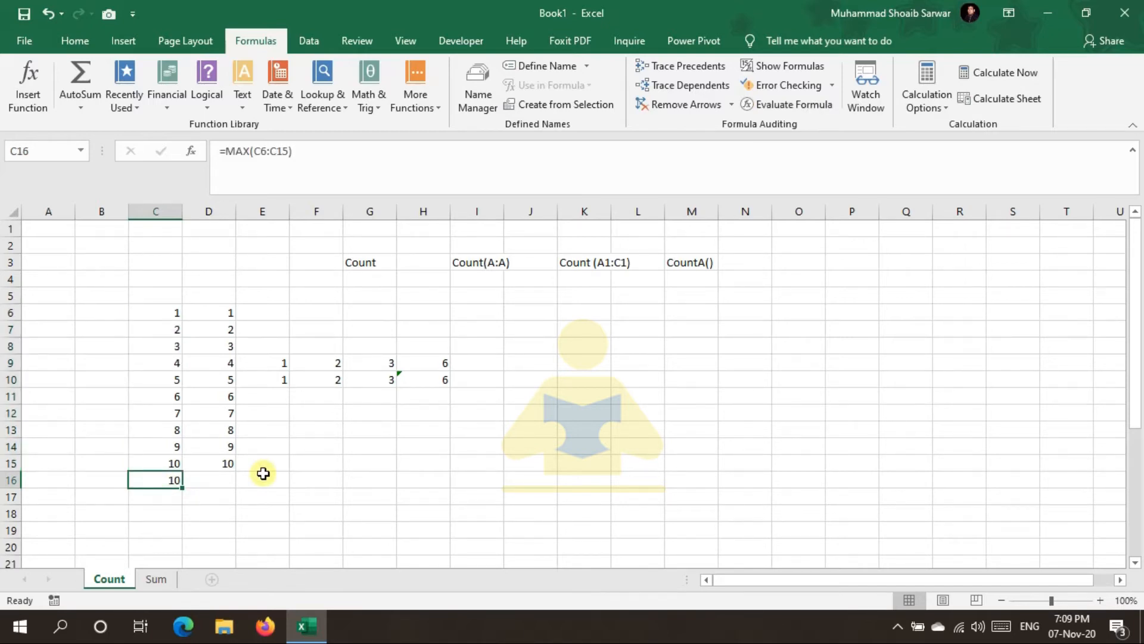
Review the function arguments of C16's MAX formula and leave without changing them.
{"action": "key", "text": "alt"}
{"action": "key", "text": "m"}
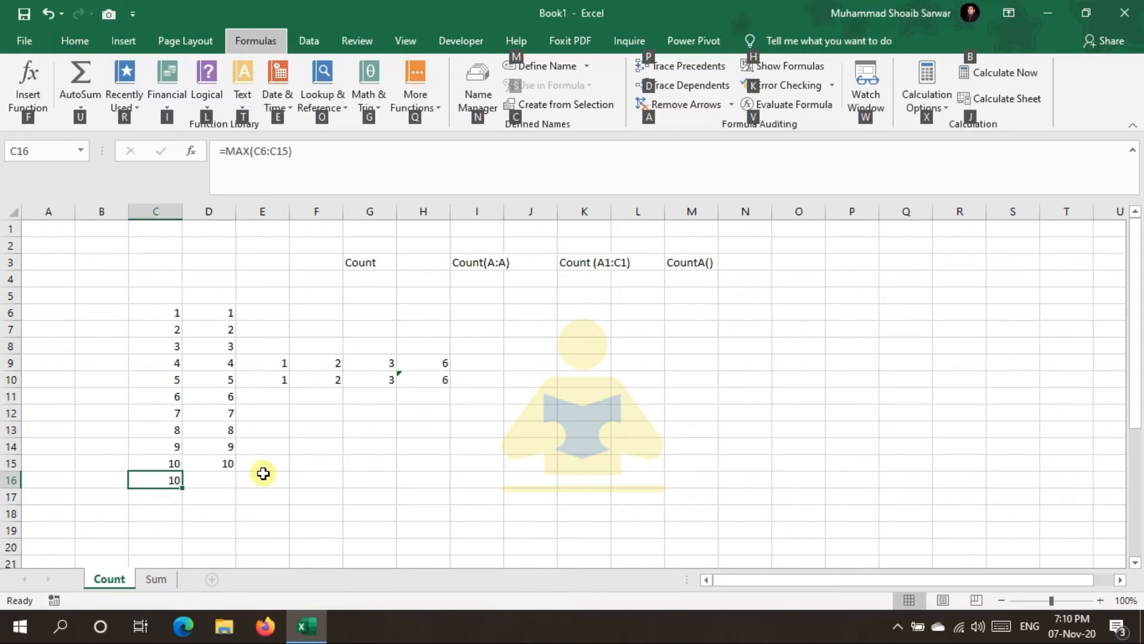
{"action": "key", "text": "alt"}
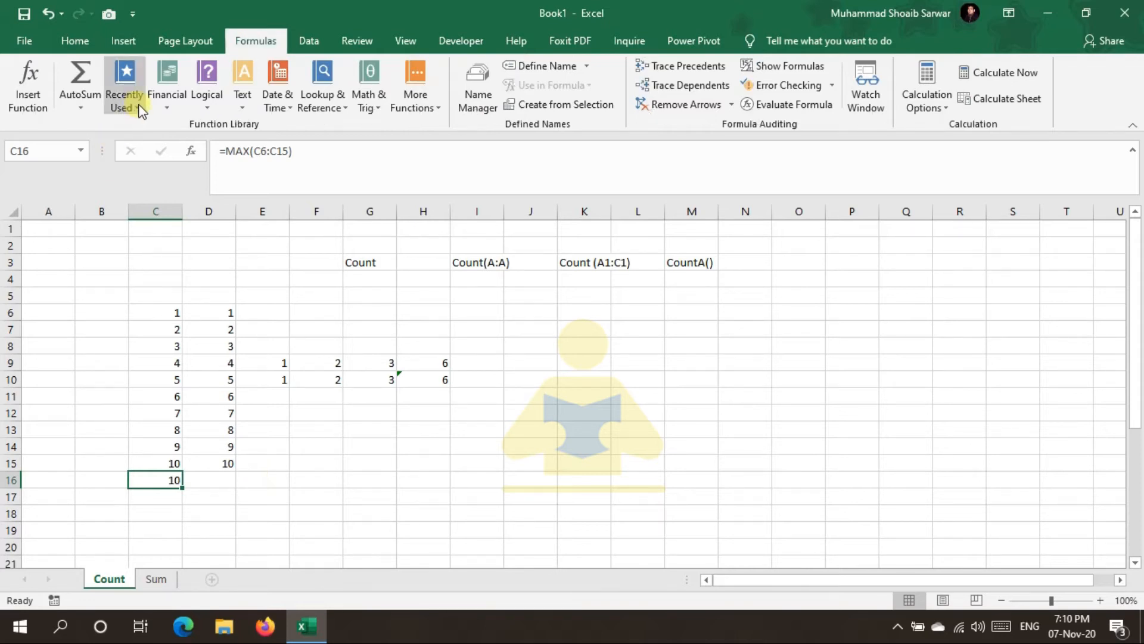
{"action": "left_click", "coordinate": [96, 104]}
{"action": "left_click", "coordinate": [97, 105]}
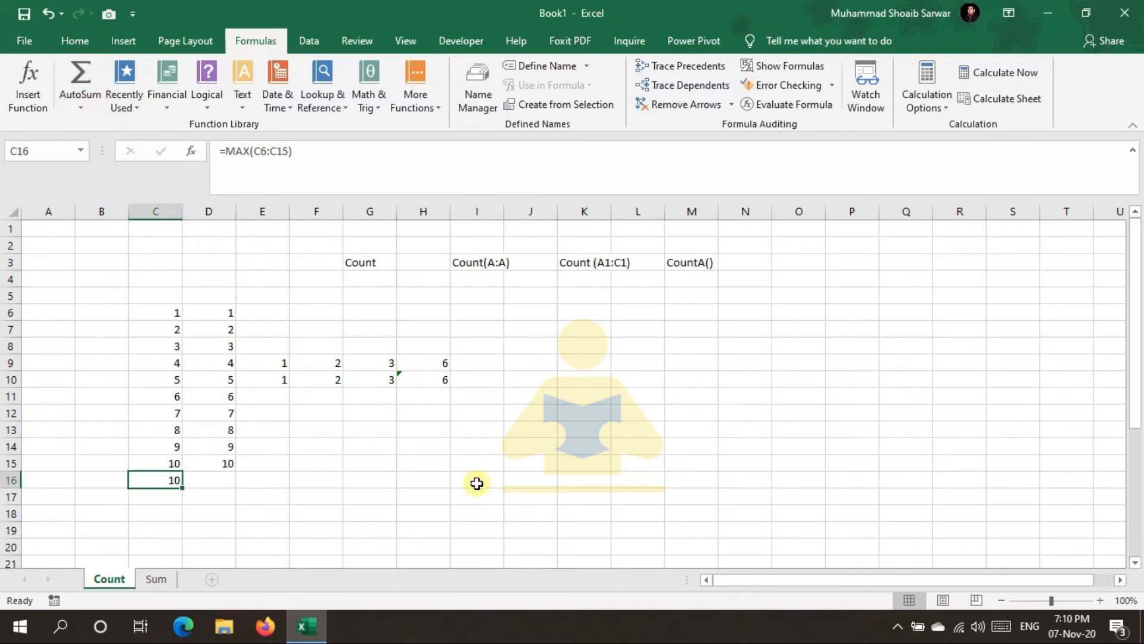
{"action": "key", "text": "alt"}
{"action": "key", "text": "m"}
{"action": "key", "text": "f"}
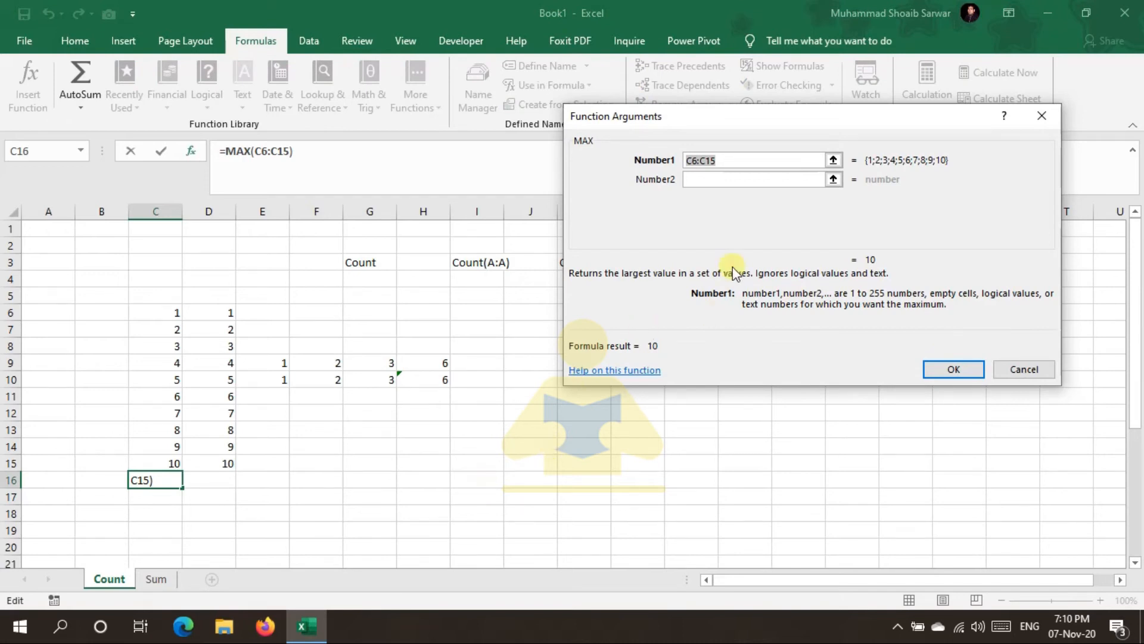
{"action": "left_click", "coordinate": [1023, 369]}
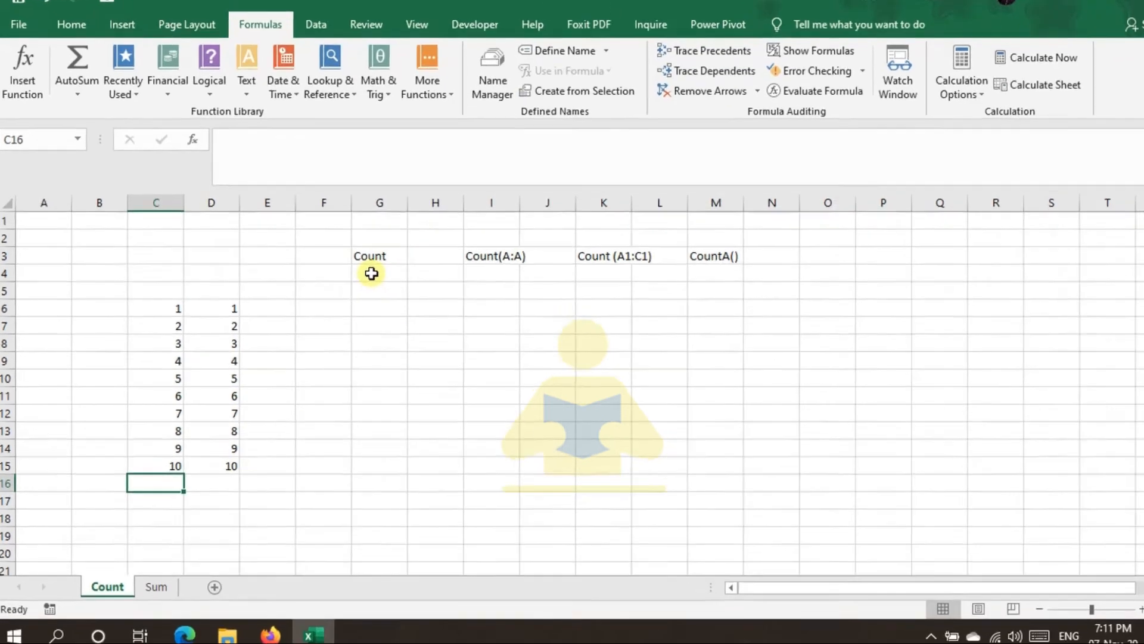
Enter =COUNT(D6:D15) in G4, under the Count heading.
{"action": "left_click", "coordinate": [361, 279]}
{"action": "type", "text": "="}
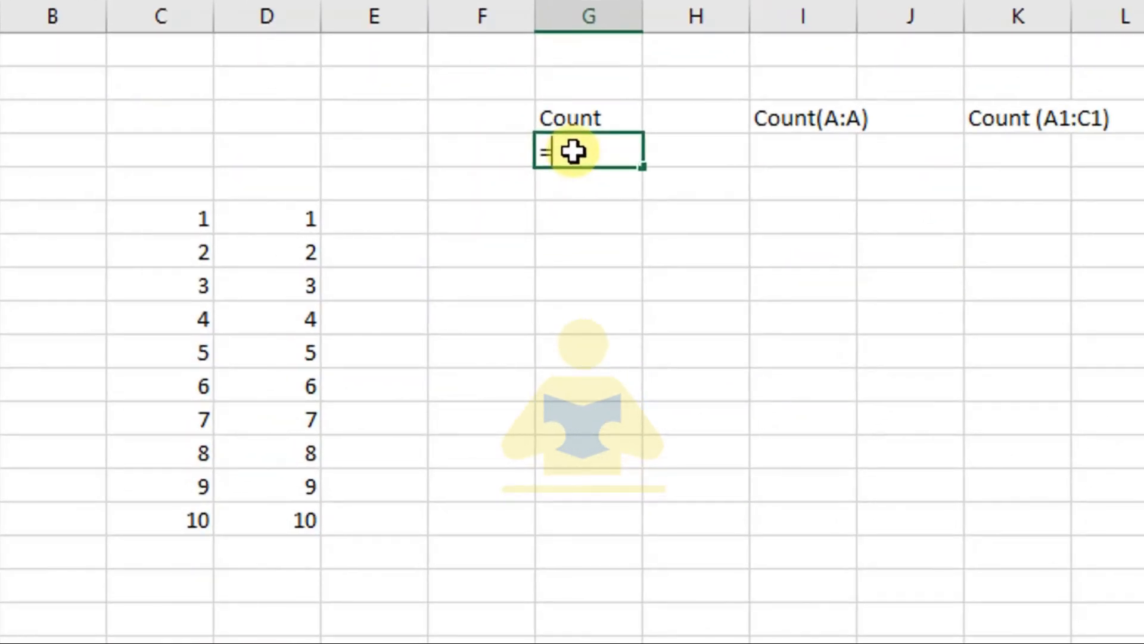
{"action": "type", "text": "count"}
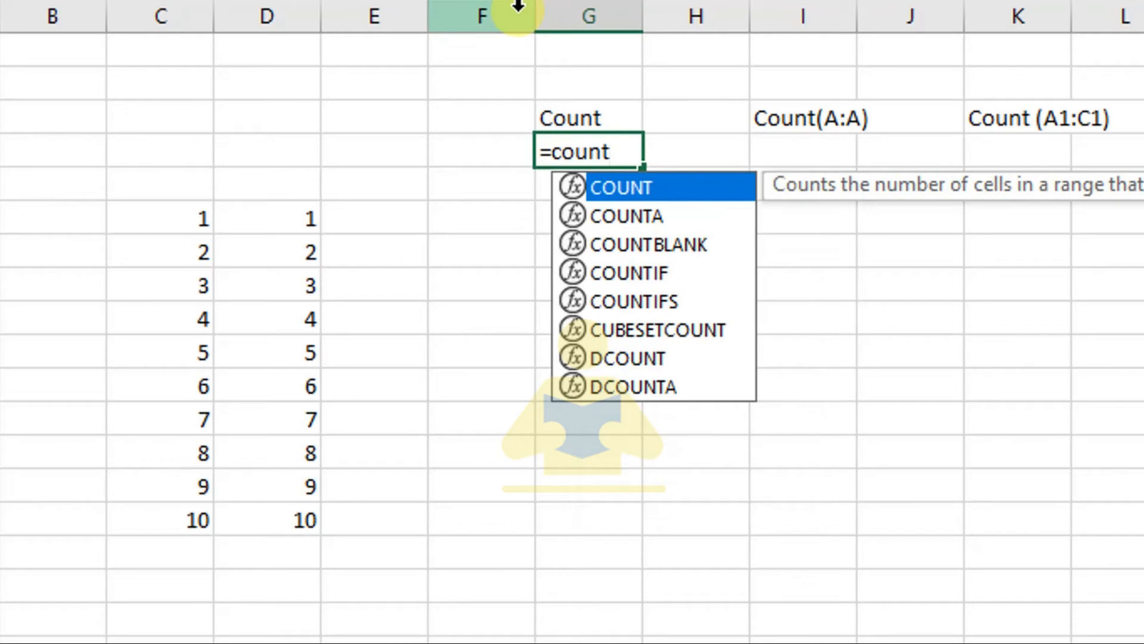
{"action": "double_click", "coordinate": [635, 185]}
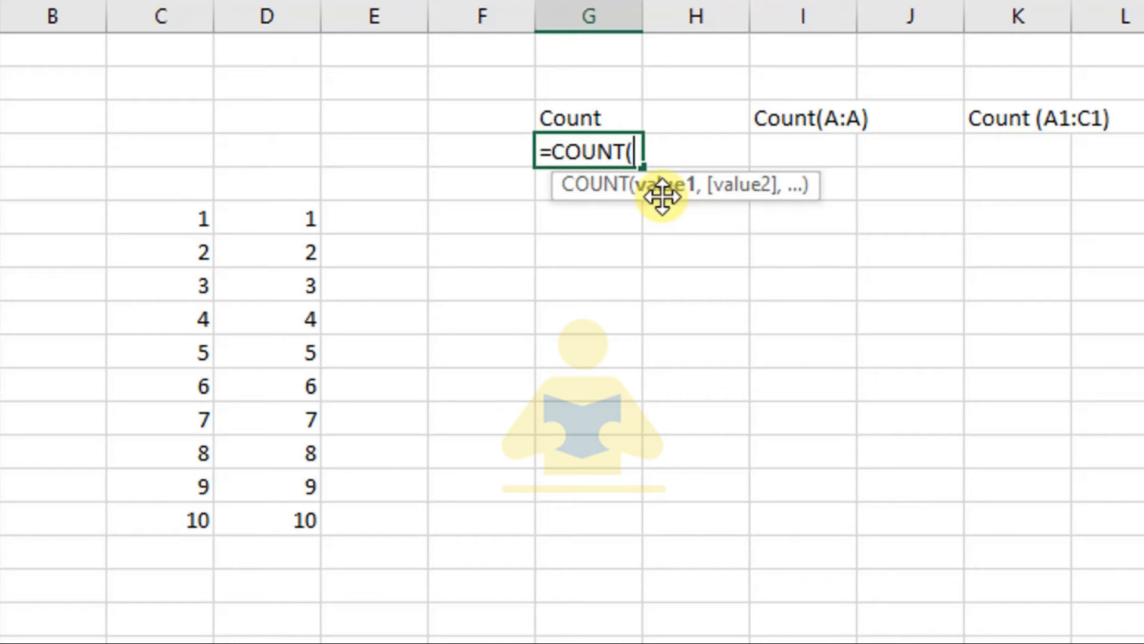
{"action": "left_click_drag", "start_coordinate": [291, 222], "coordinate": [281, 513]}
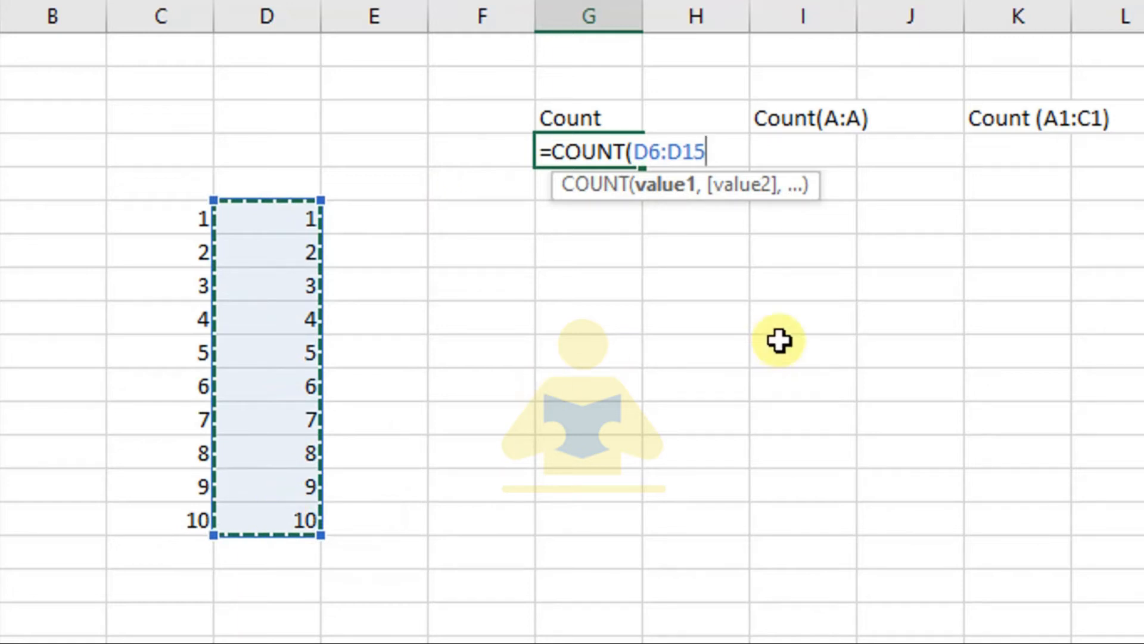
{"action": "type", "text": ")"}
{"action": "key", "text": "Return"}
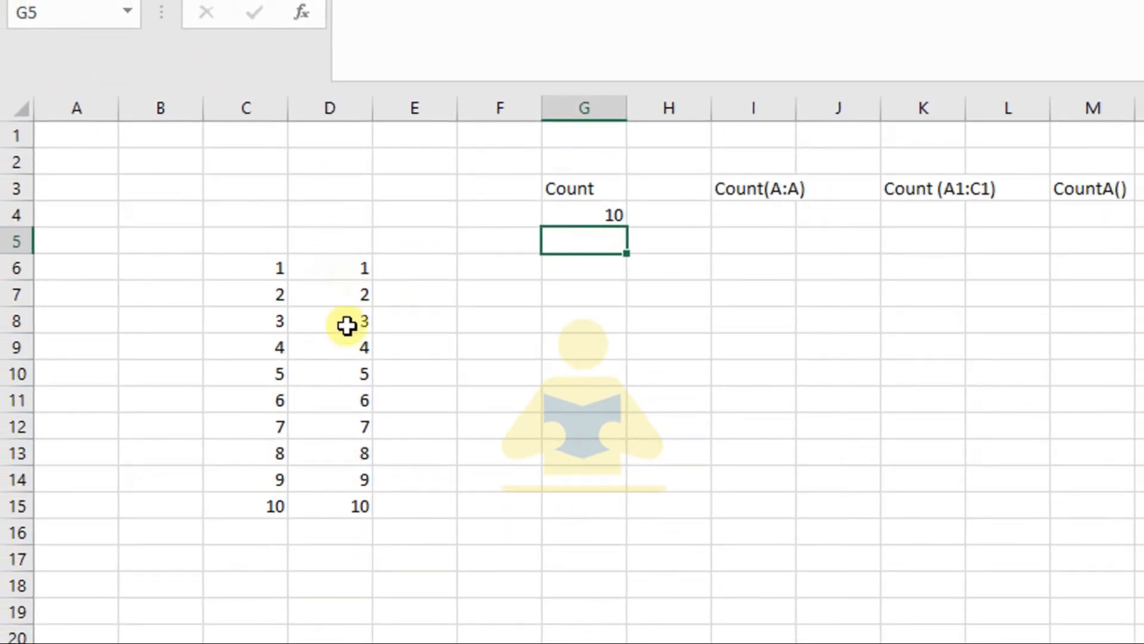
Enter 12 in D18, outside the range that the COUNT formula in G4 covers.
{"action": "left_click_drag", "start_coordinate": [335, 268], "coordinate": [344, 471]}
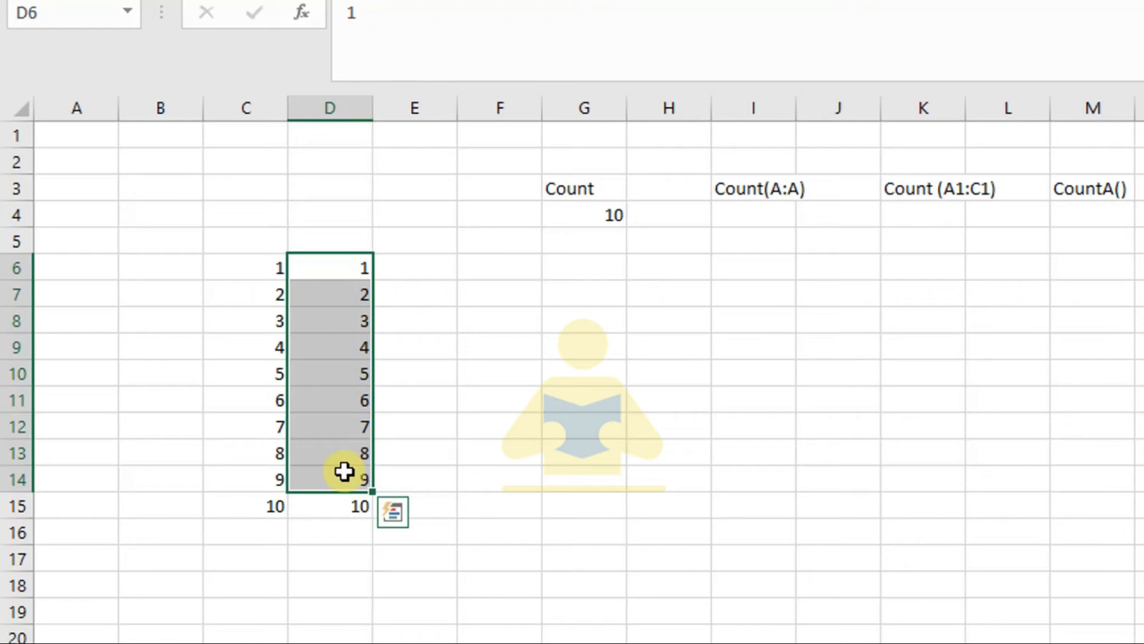
{"action": "left_click", "coordinate": [337, 582]}
{"action": "type", "text": "12"}
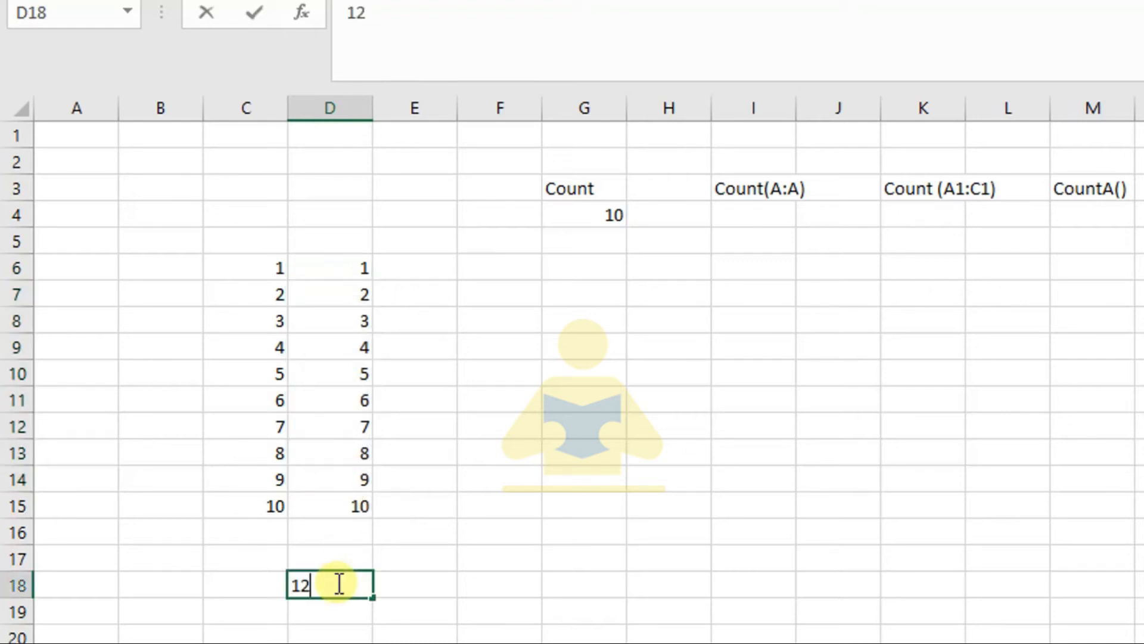
{"action": "left_click", "coordinate": [520, 553]}
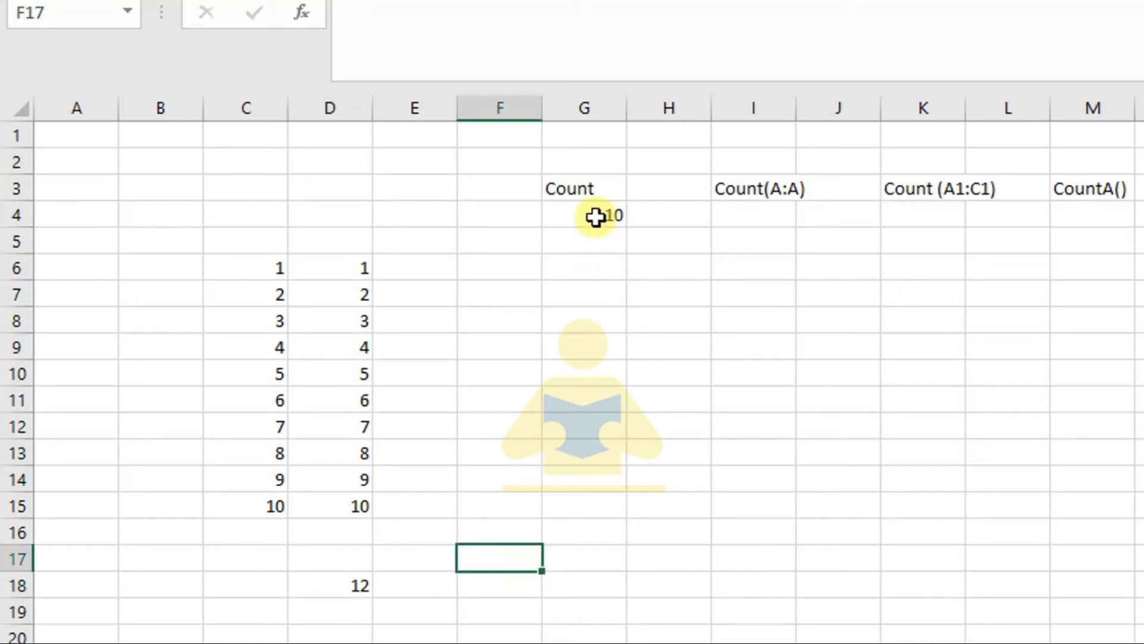
Enter =COUNT(D:D) in I4, under the Count(A:A) heading, to count numbers in the whole column.
{"action": "left_click", "coordinate": [741, 216]}
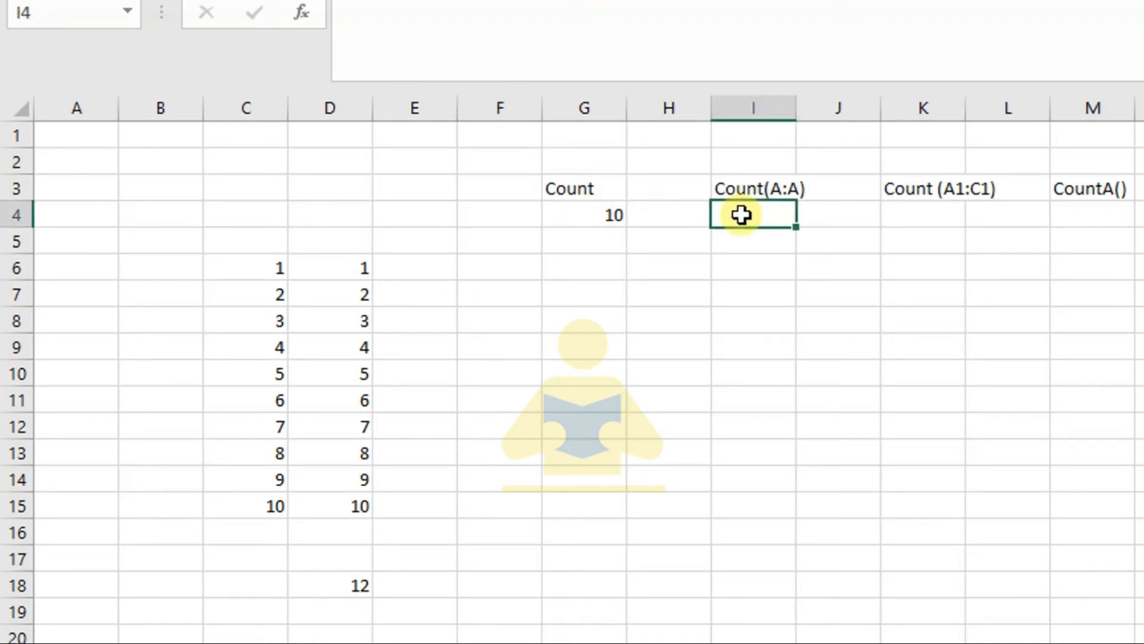
{"action": "type", "text": "="}
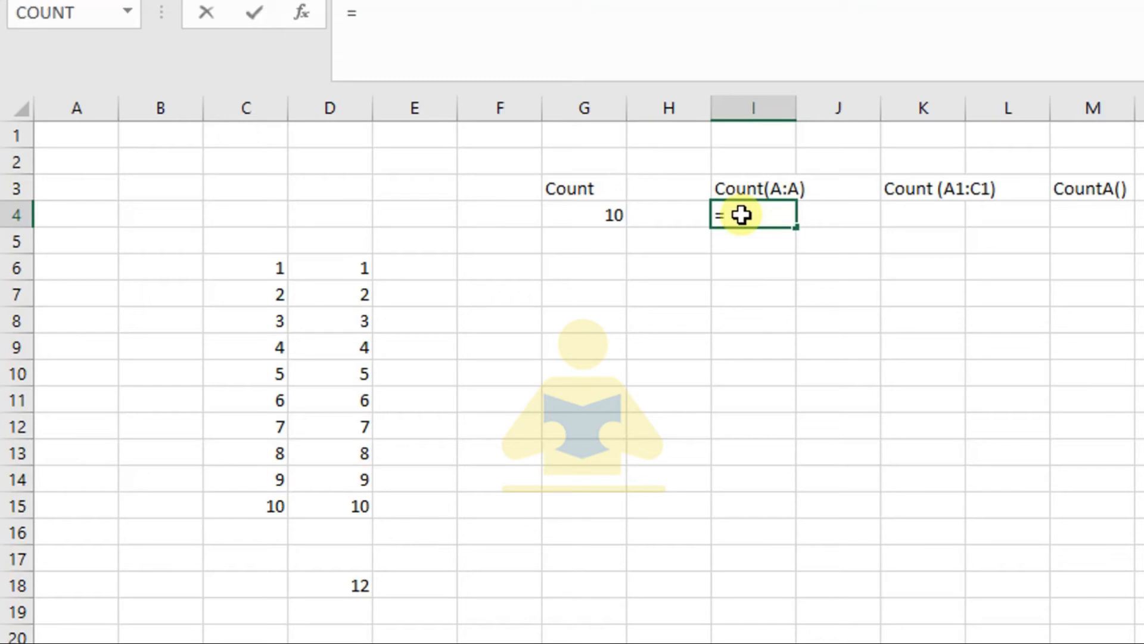
{"action": "type", "text": "count"}
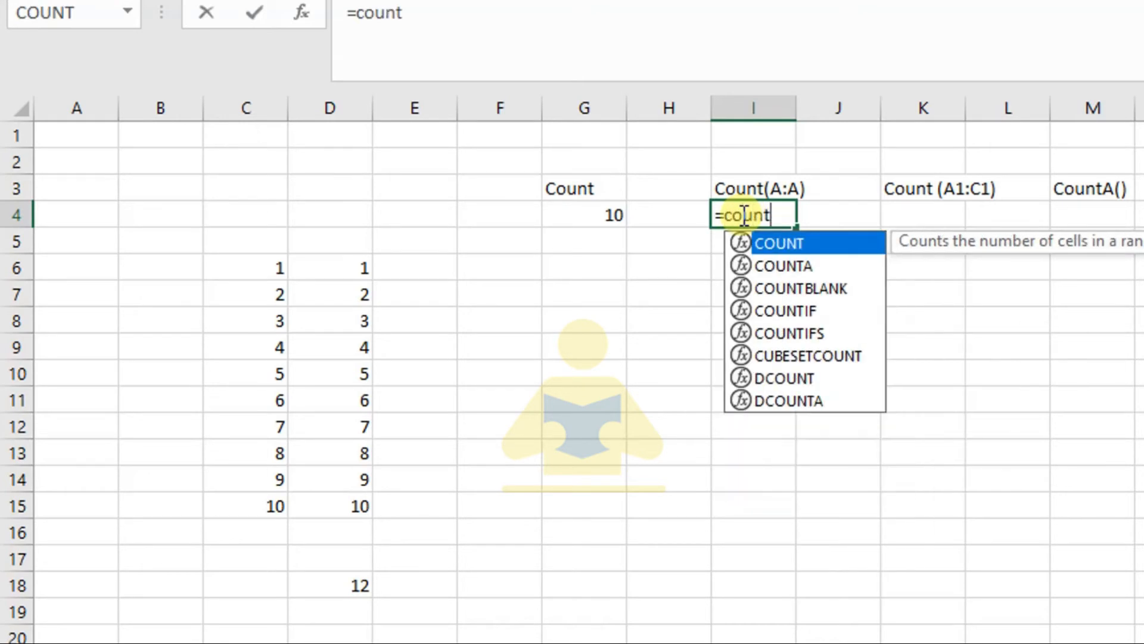
{"action": "type", "text": "("}
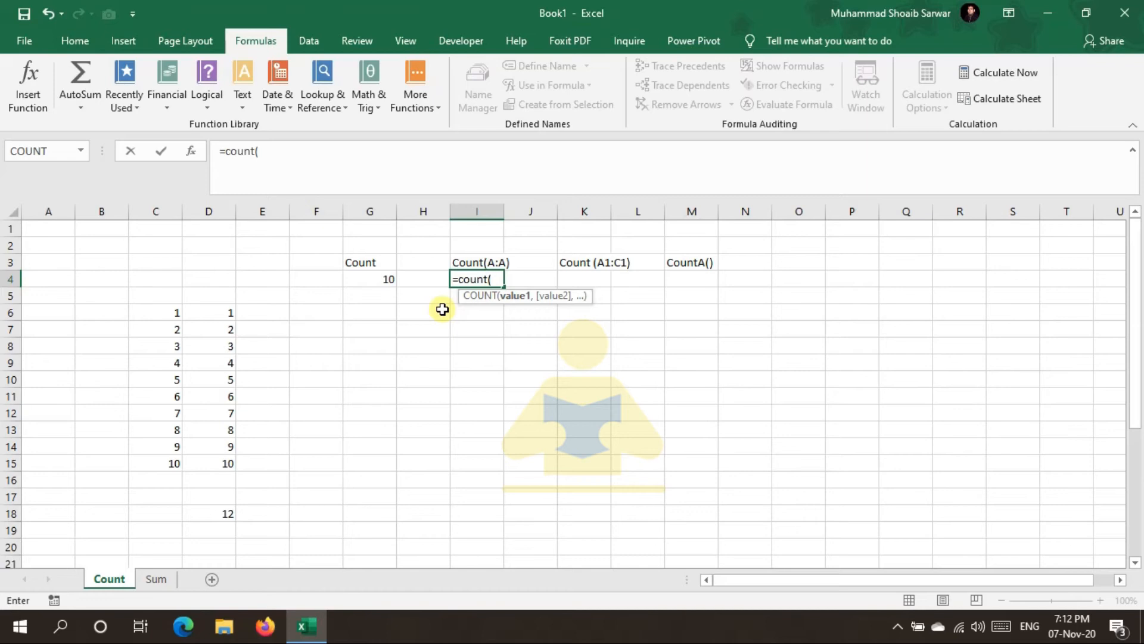
{"action": "type", "text": "D:D)"}
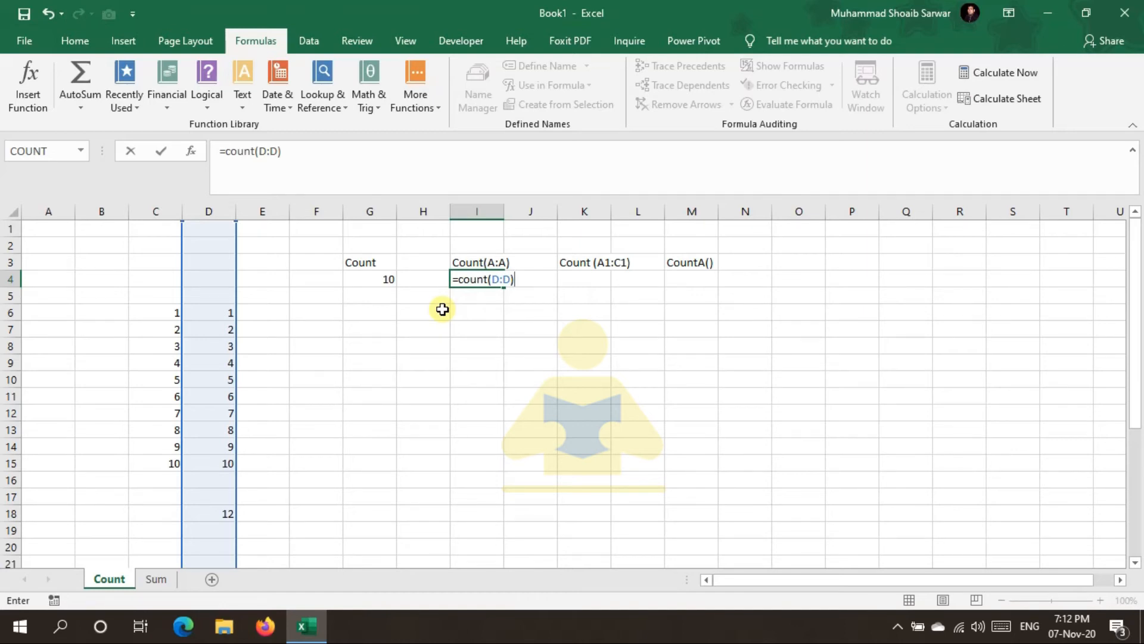
{"action": "key", "text": "Return"}
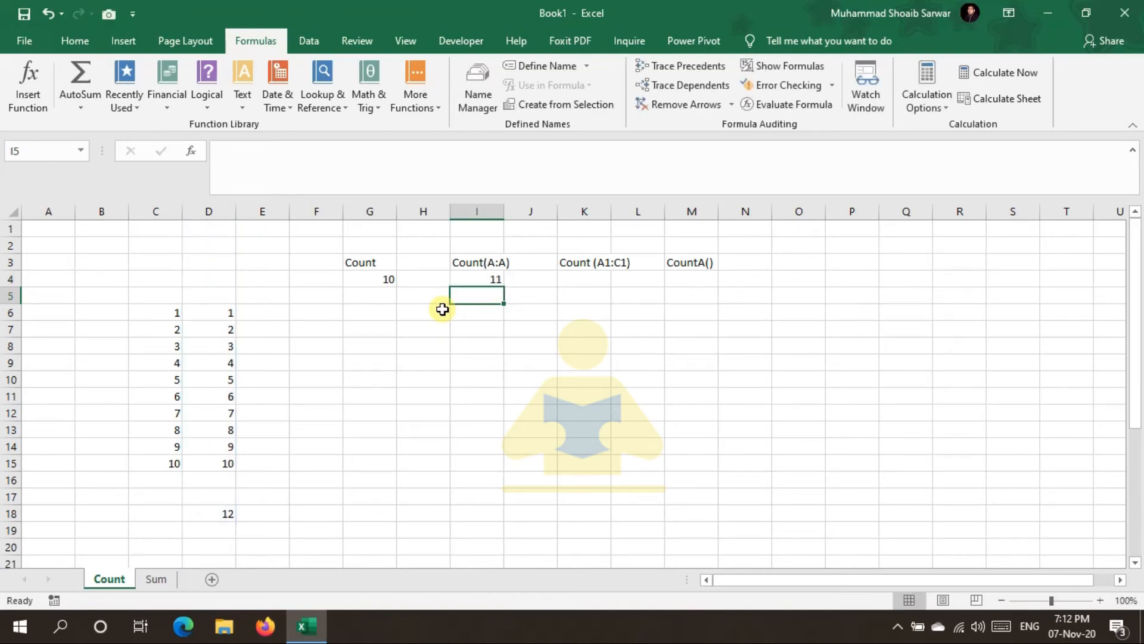
Enter 15 in D19, below the existing values in column D.
{"action": "left_click", "coordinate": [224, 531]}
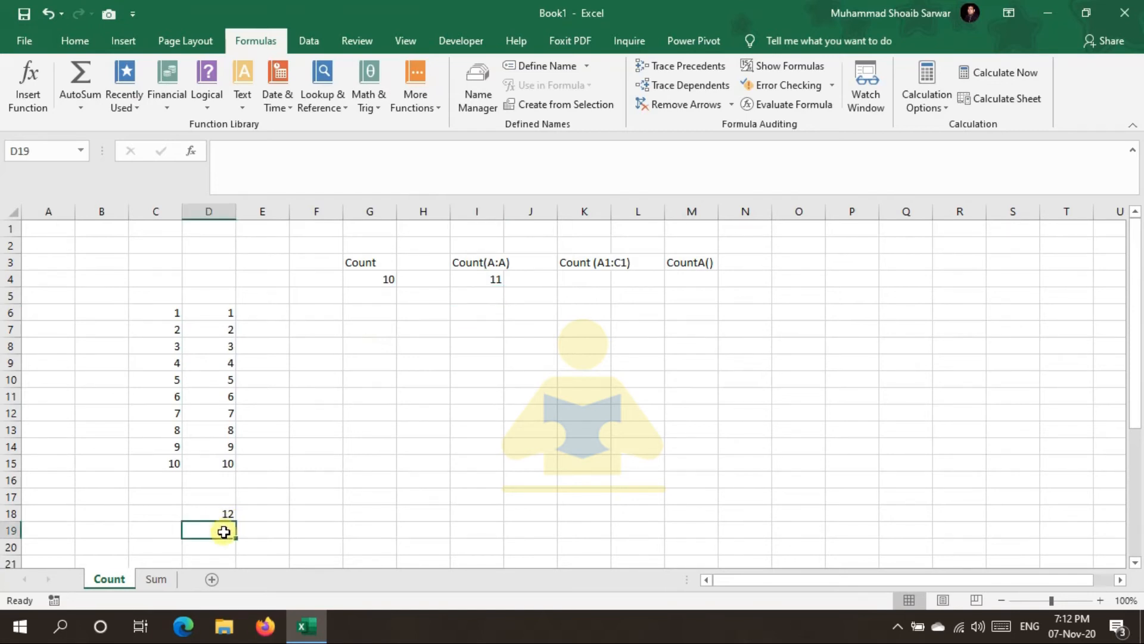
{"action": "type", "text": "15"}
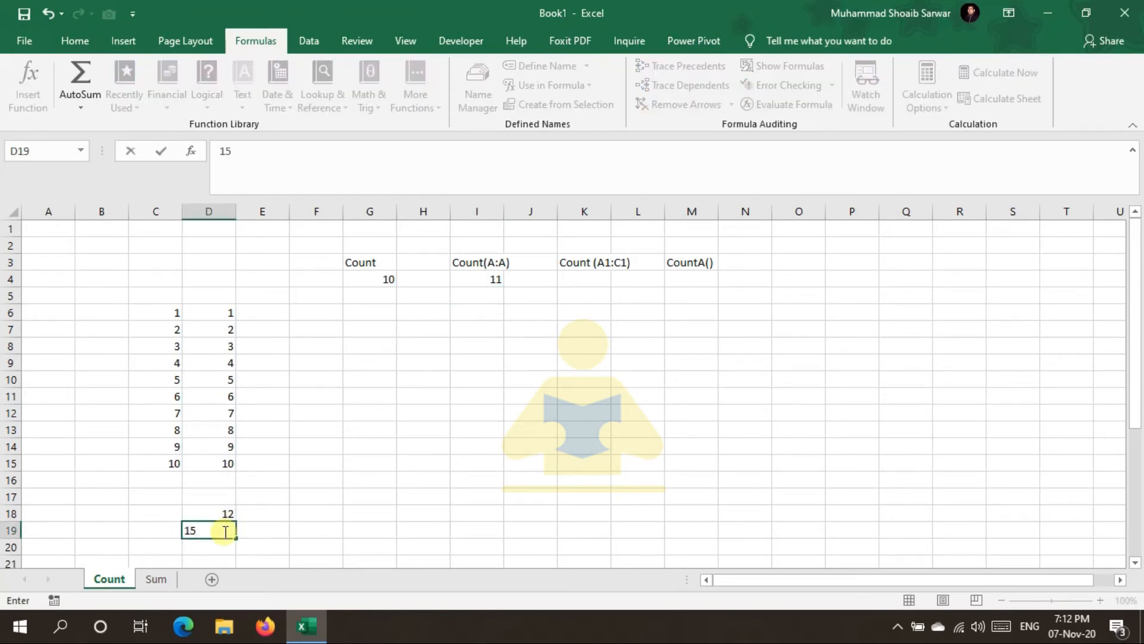
{"action": "left_click", "coordinate": [254, 530]}
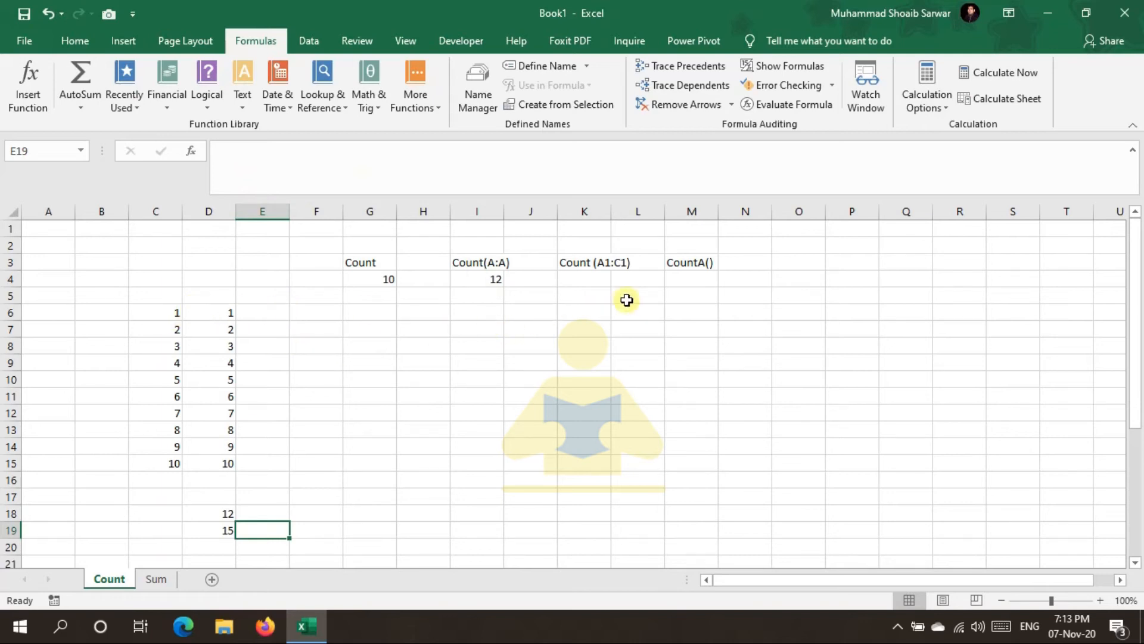
Enter =COUNT(C6:D6) in K4, under the Count (A1:C1) heading, to count across a row.
{"action": "left_click", "coordinate": [583, 283]}
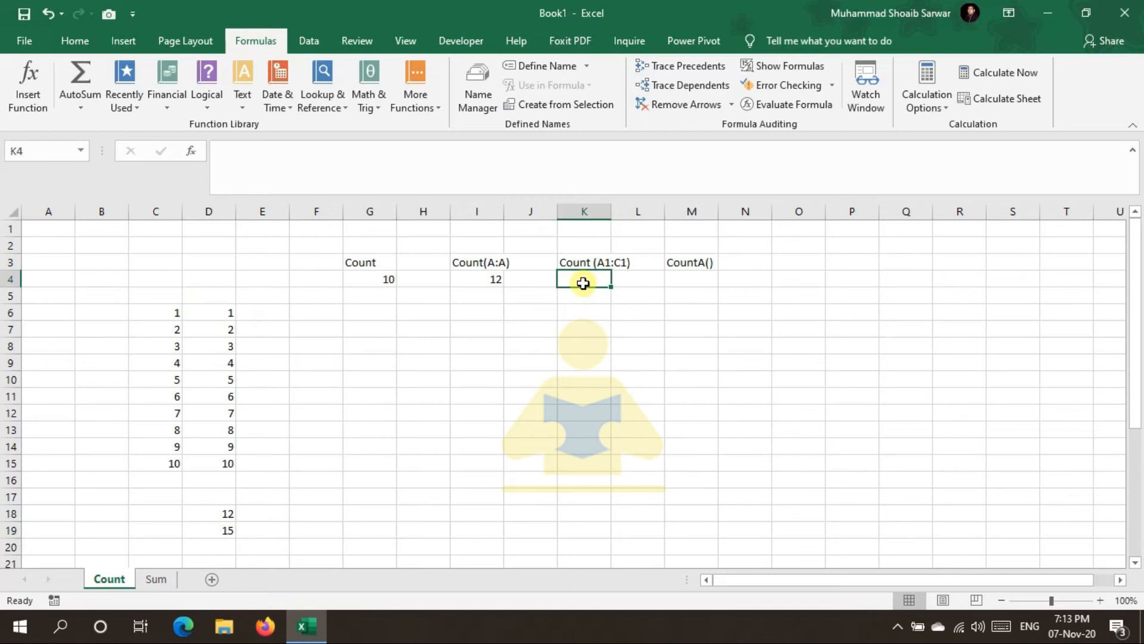
{"action": "type", "text": "=c"}
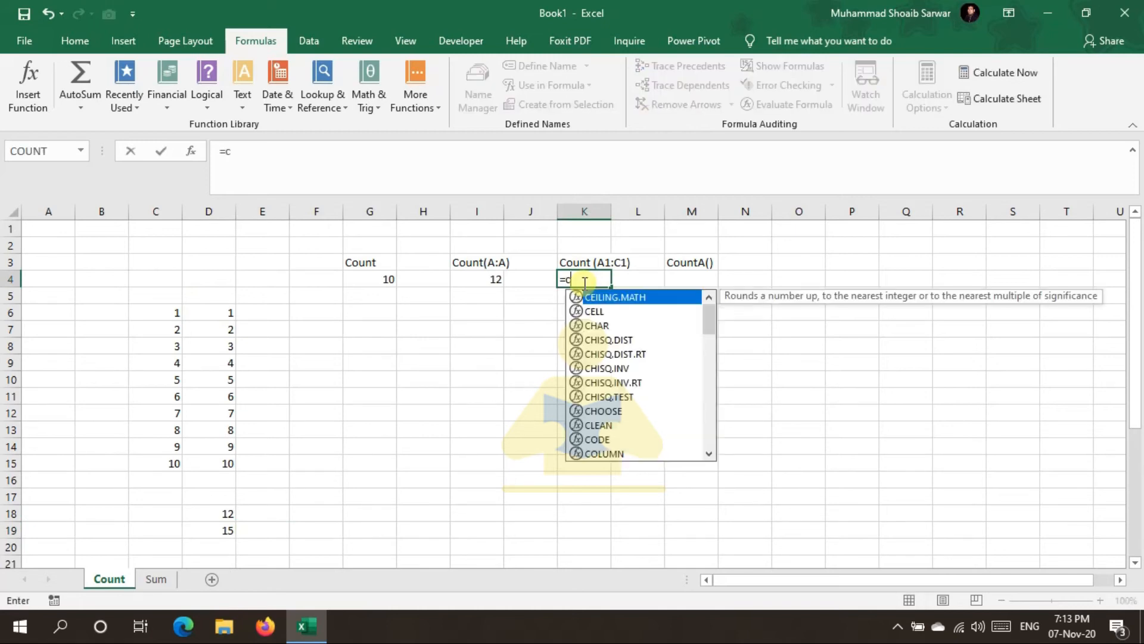
{"action": "type", "text": "ount("}
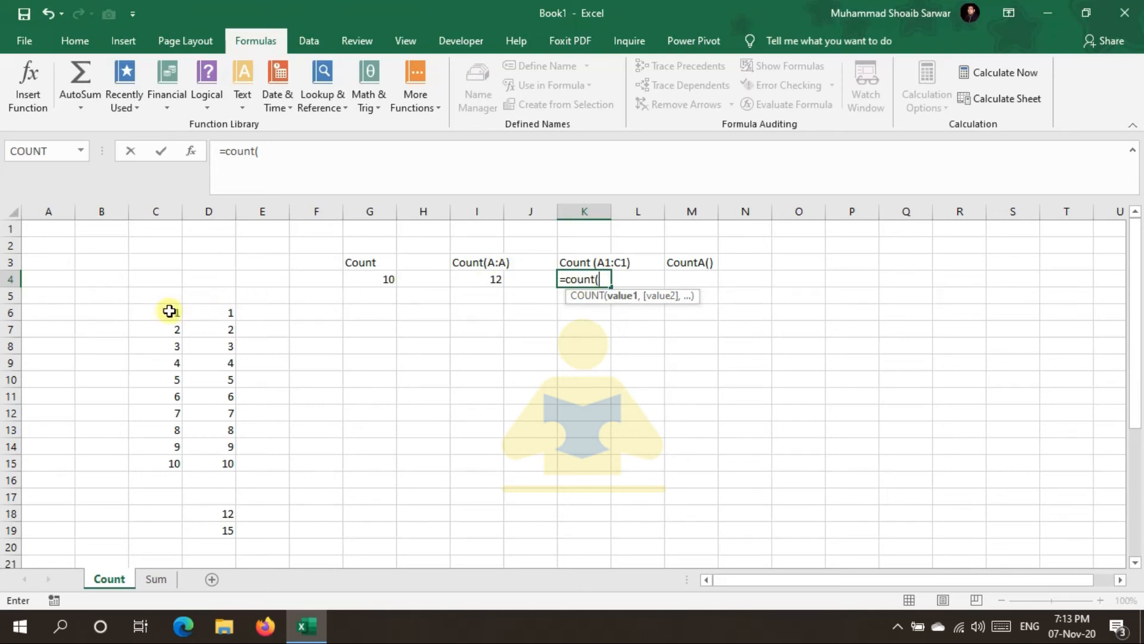
{"action": "left_click_drag", "start_coordinate": [167, 311], "coordinate": [201, 308]}
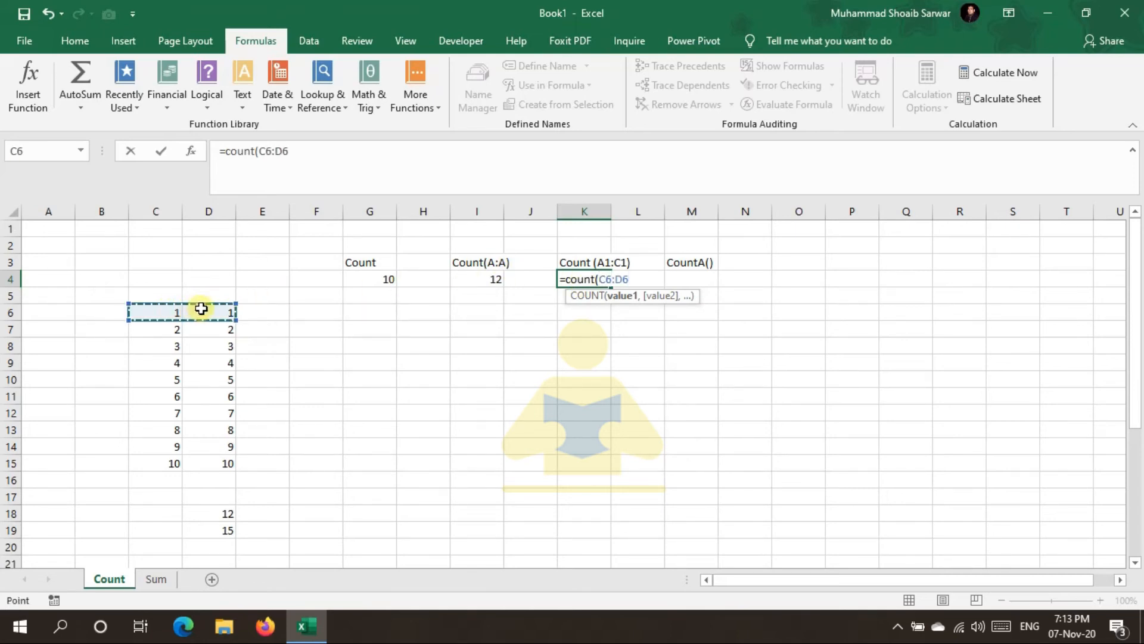
{"action": "type", "text": ")"}
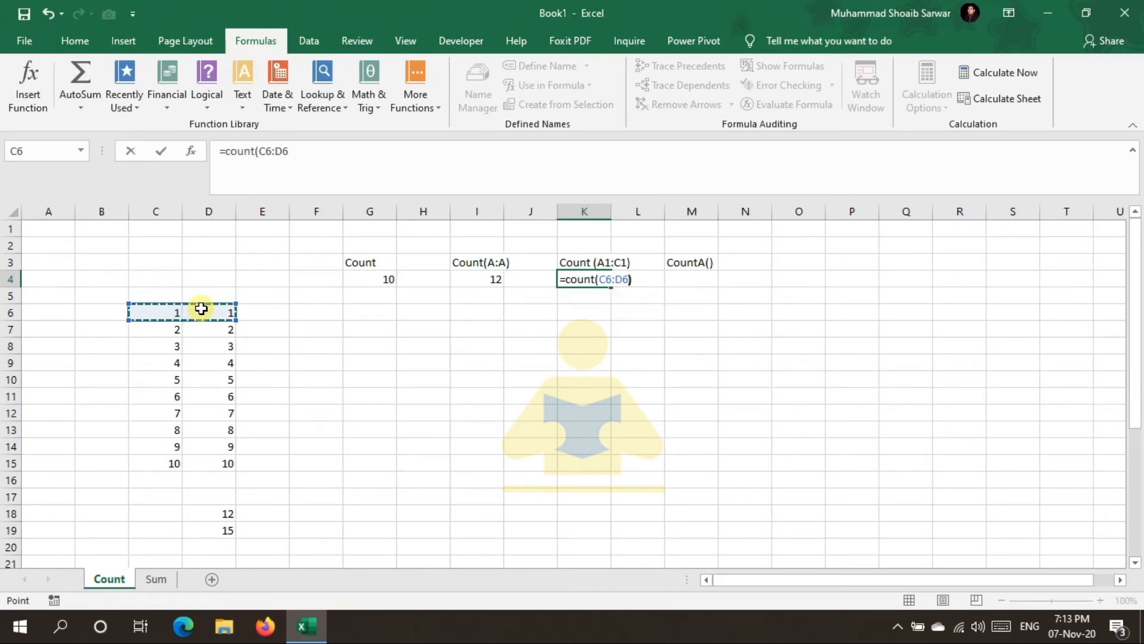
{"action": "key", "text": "Return"}
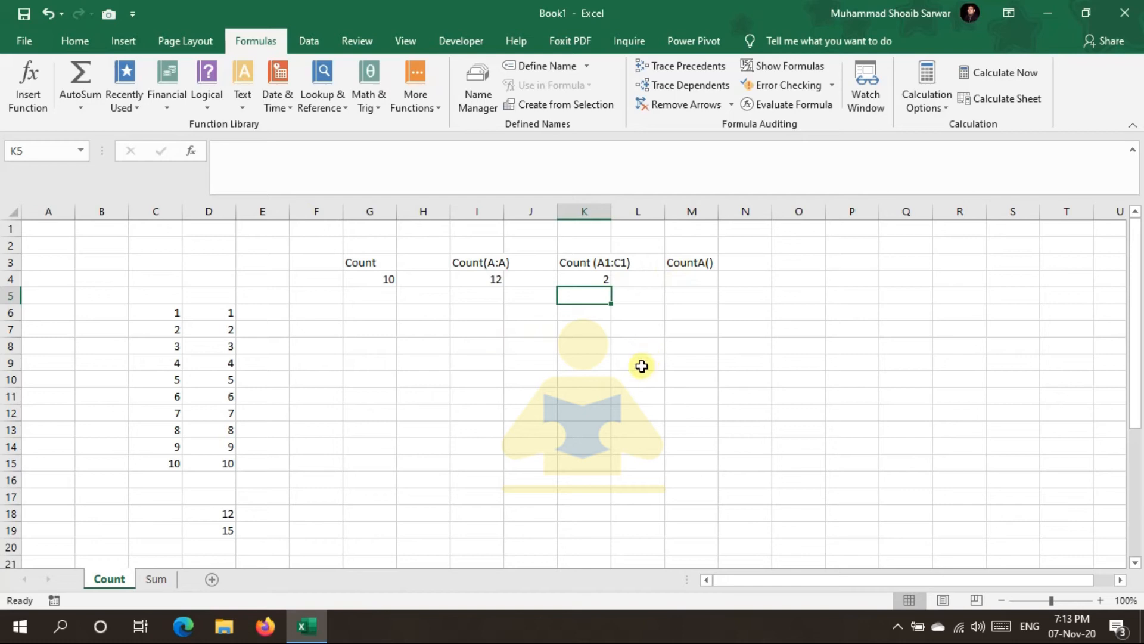
Clear the number in D11.
{"action": "left_click", "coordinate": [225, 396]}
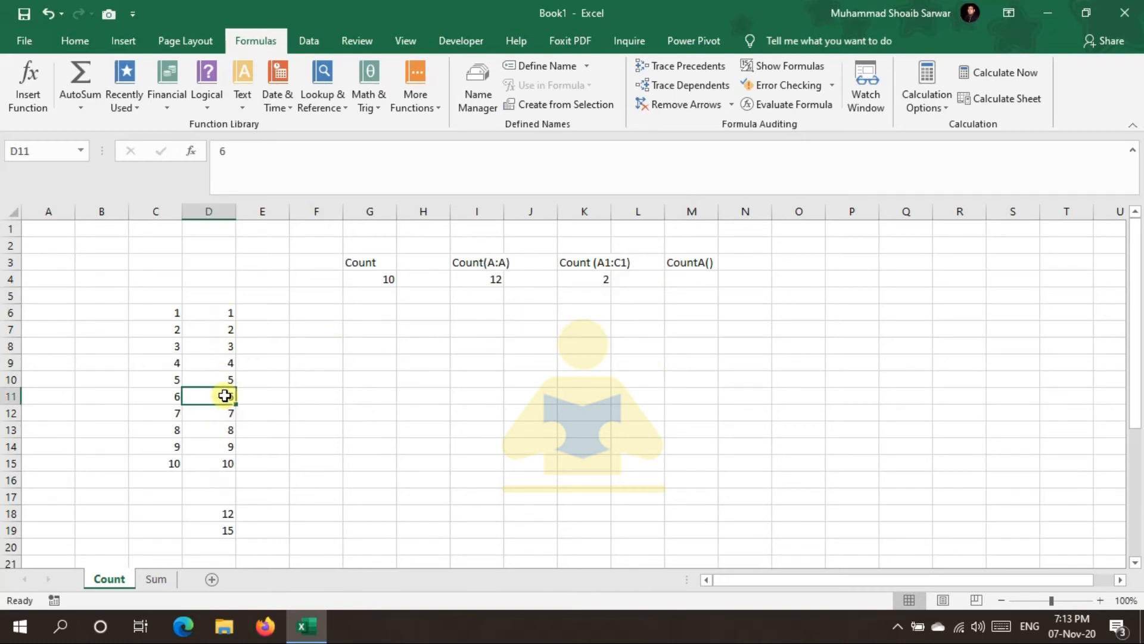
{"action": "left_click", "coordinate": [386, 420]}
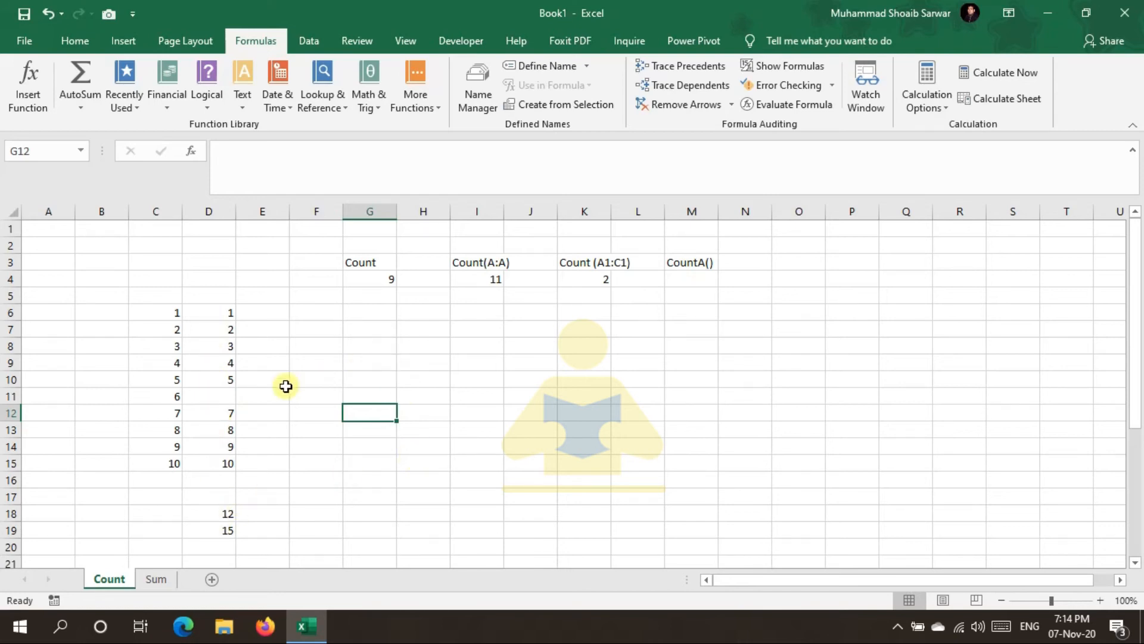
Replace the number in D13 with the text character /.
{"action": "left_click", "coordinate": [232, 432]}
{"action": "key", "text": "Delete"}
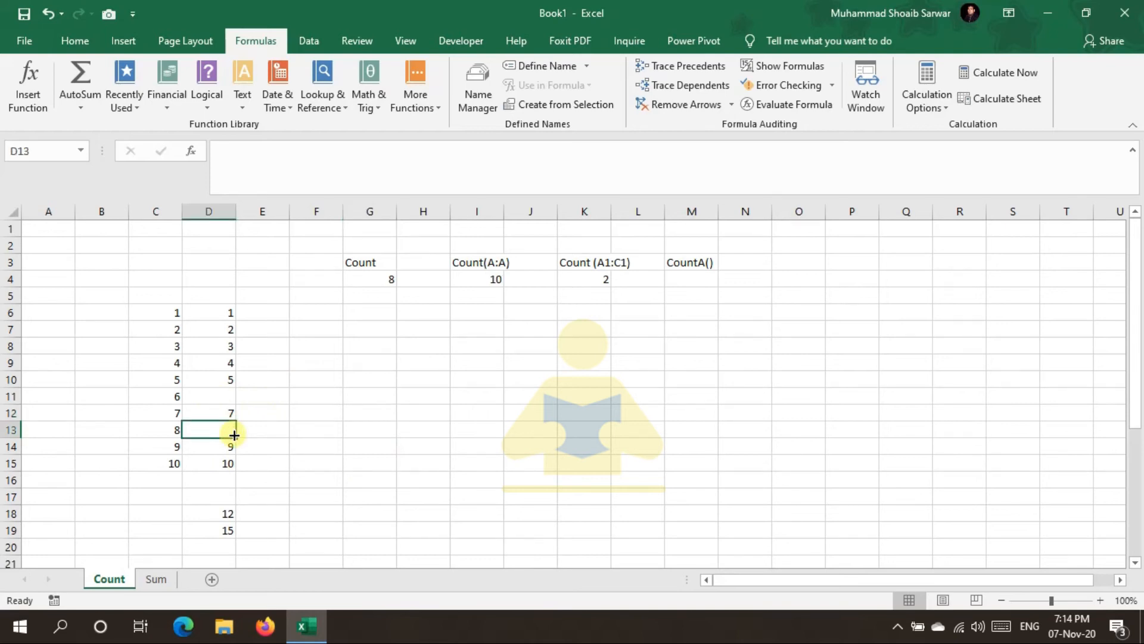
{"action": "key", "text": "alt"}
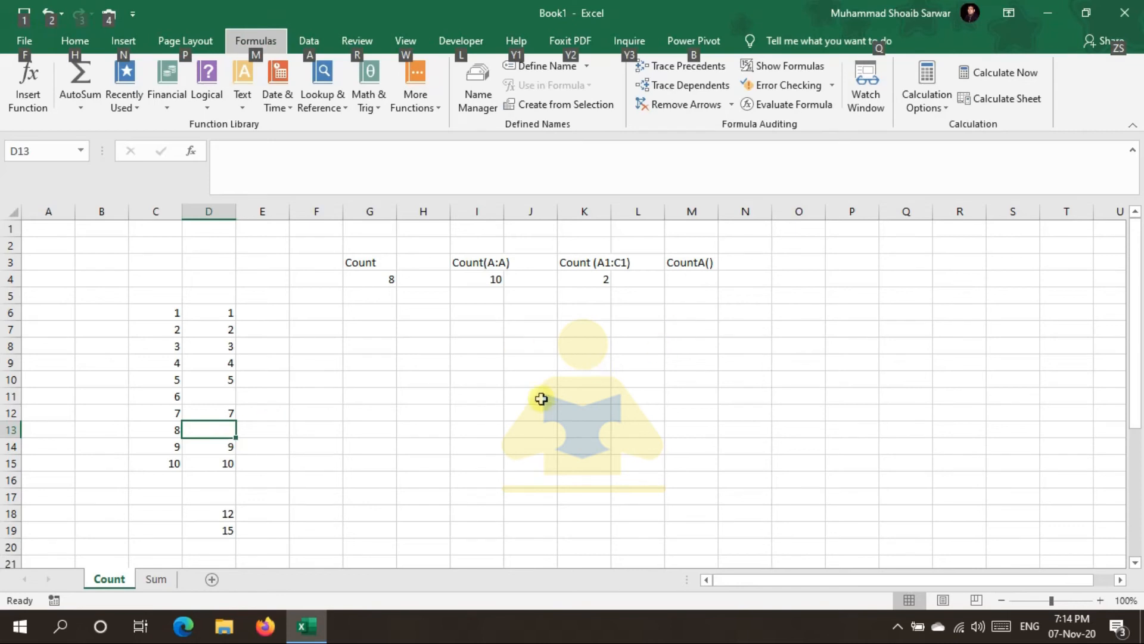
{"action": "double_click", "coordinate": [216, 434]}
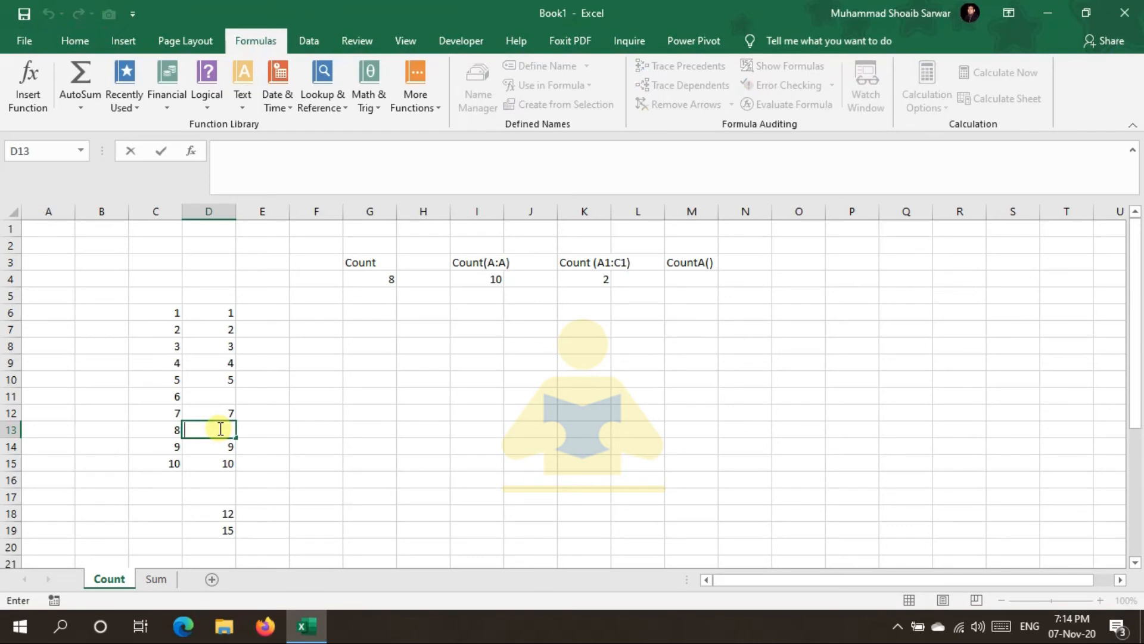
{"action": "type", "text": "/"}
{"action": "left_click", "coordinate": [251, 449]}
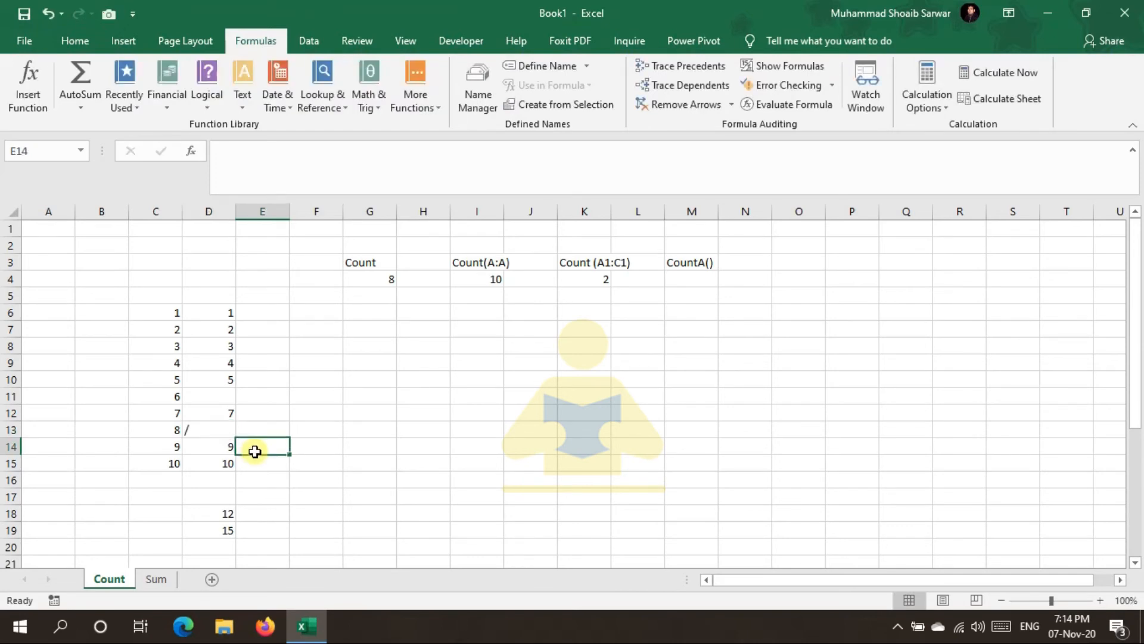
Replace the number in D15 with the text character *.
{"action": "left_click", "coordinate": [219, 467]}
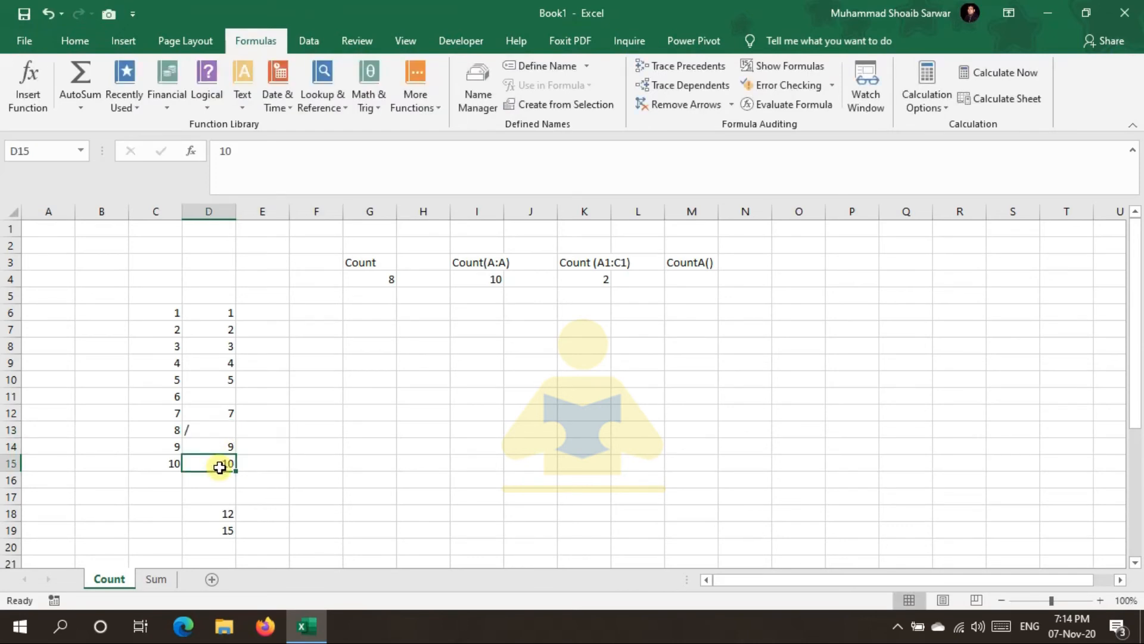
{"action": "key", "text": "Delete"}
{"action": "type", "text": "*"}
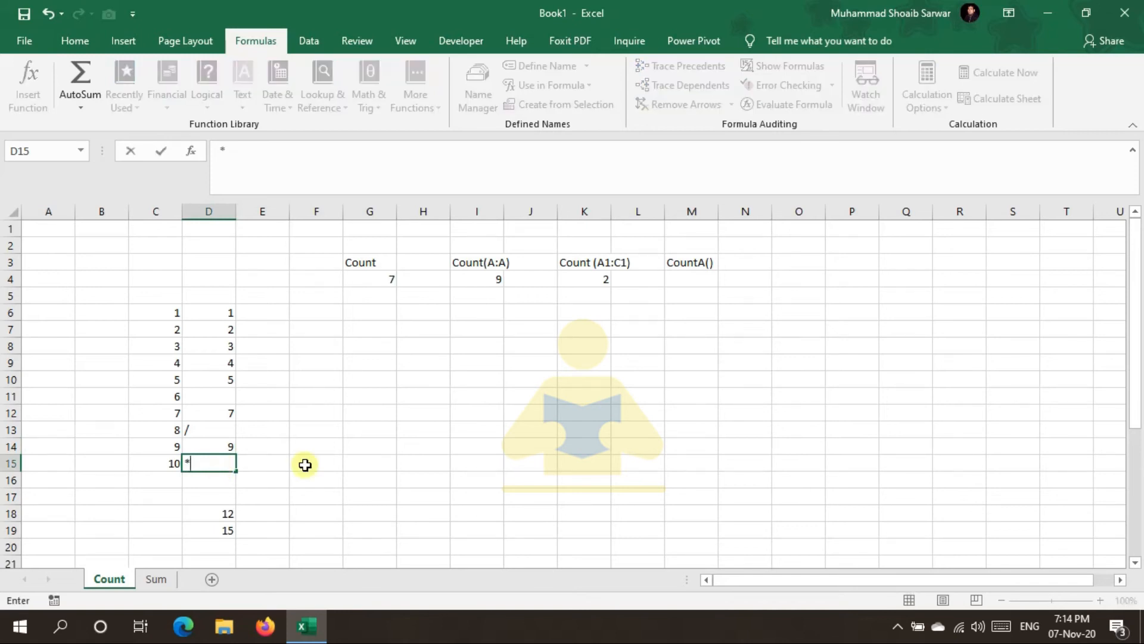
{"action": "left_click", "coordinate": [301, 460]}
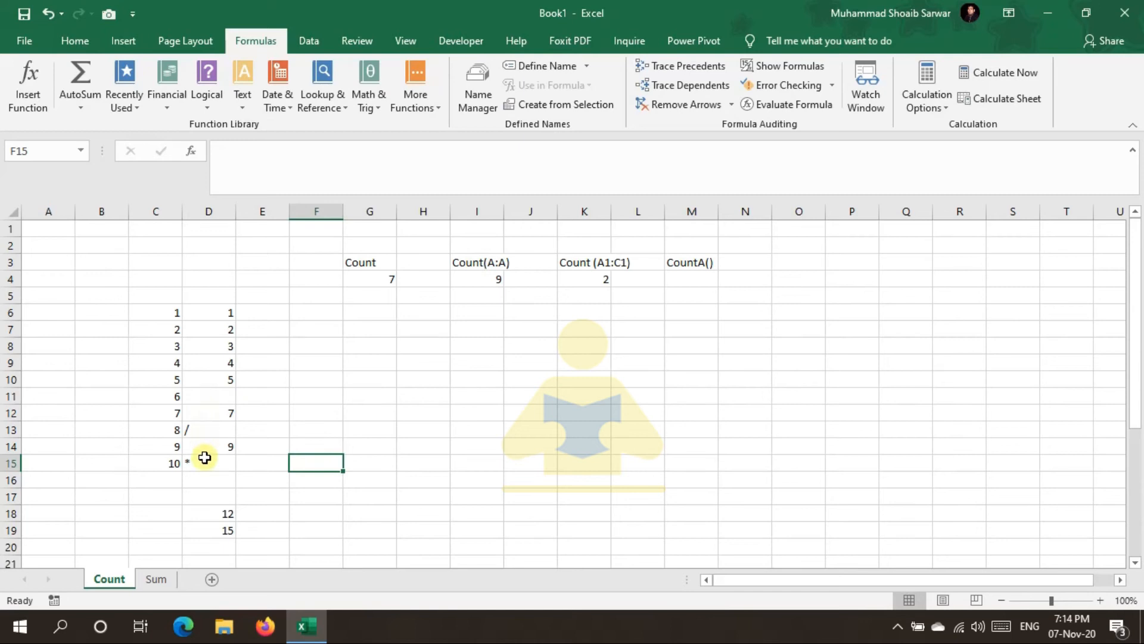
Enter =COUNTA(D6:D15) in M4, under the CountA() heading, to count the non-empty cells in the range.
{"action": "left_click", "coordinate": [695, 279]}
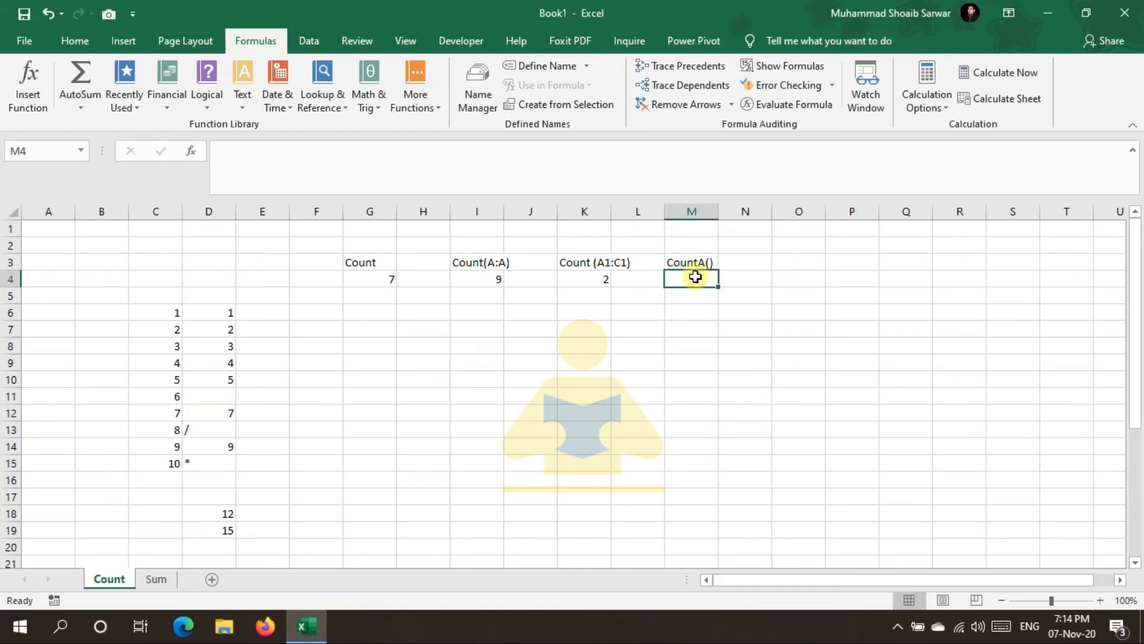
{"action": "type", "text": "=cou"}
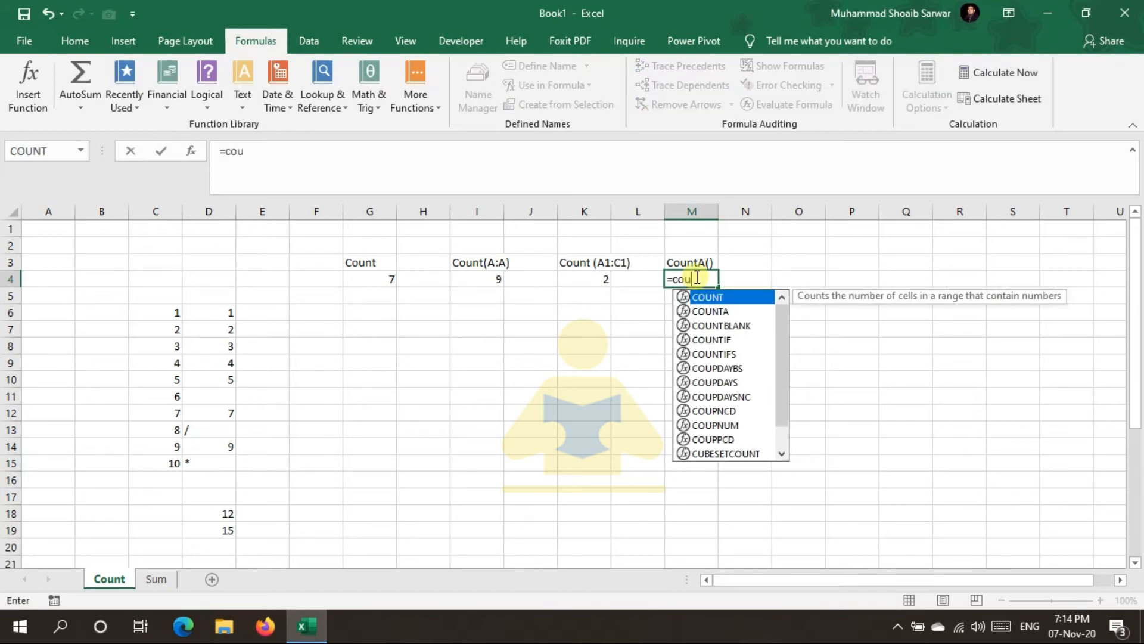
{"action": "type", "text": "ntA"}
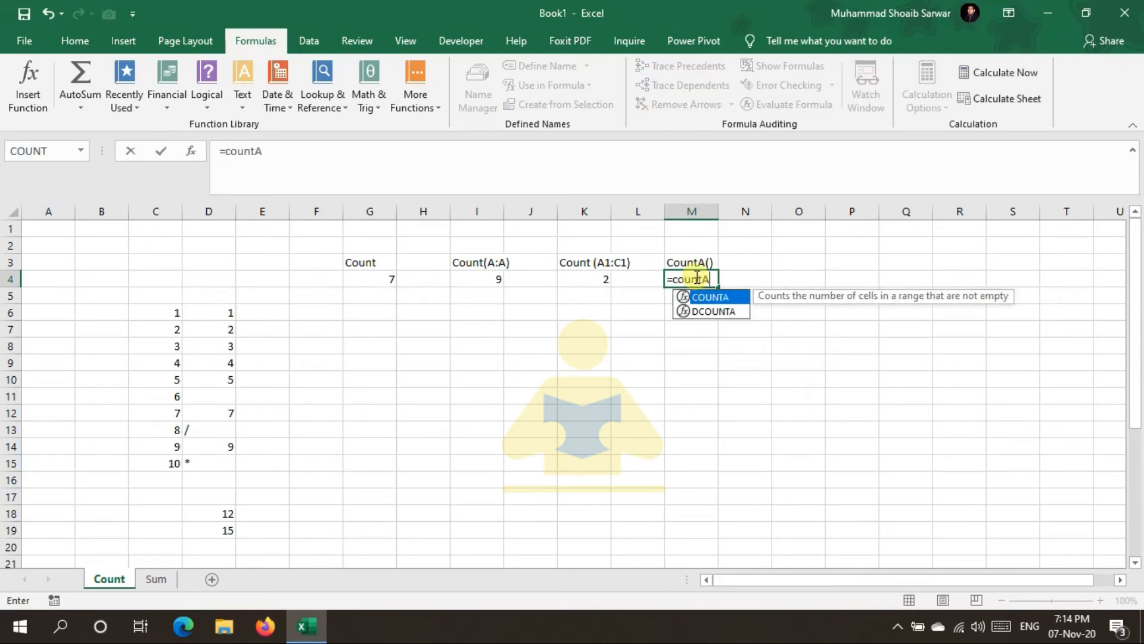
{"action": "type", "text": "("}
{"action": "left_click_drag", "start_coordinate": [209, 314], "coordinate": [210, 456]}
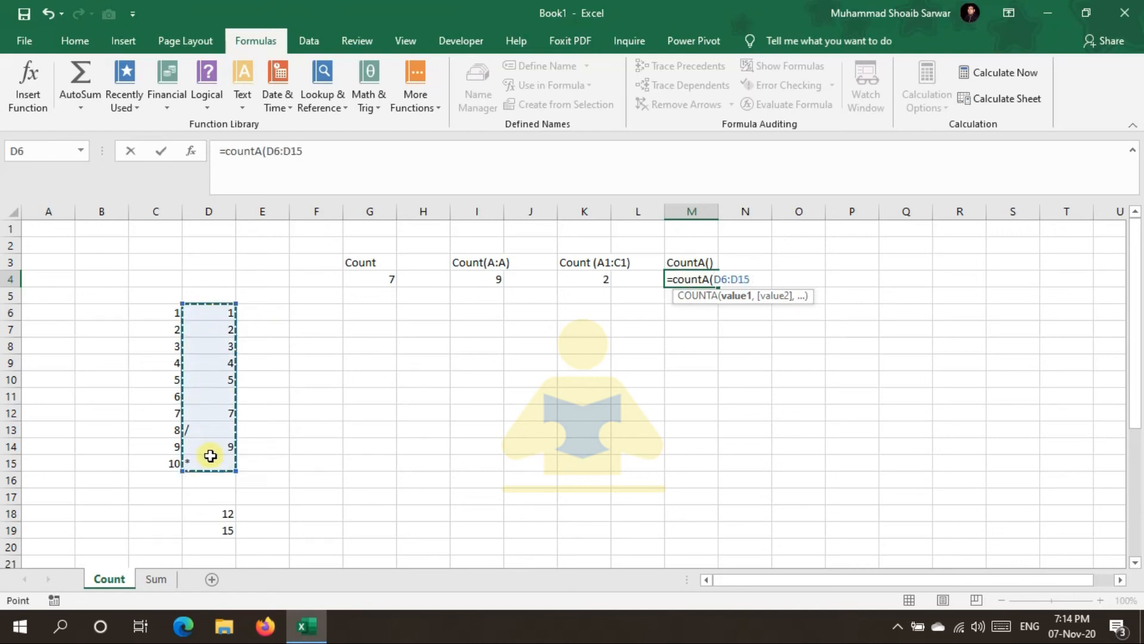
{"action": "type", "text": ")"}
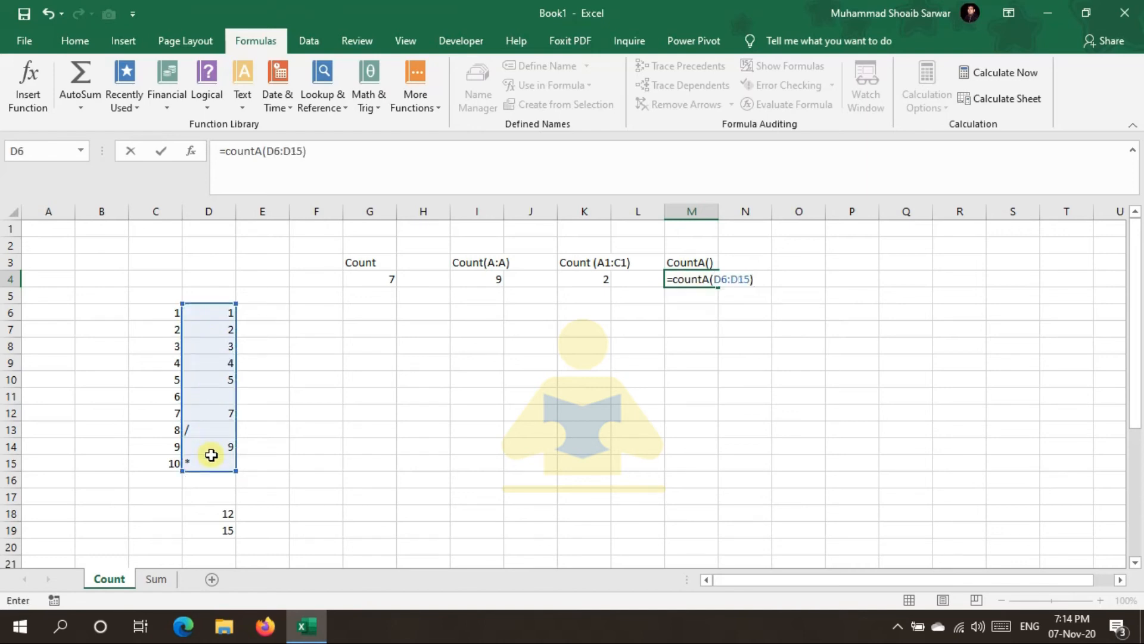
{"action": "key", "text": "Return"}
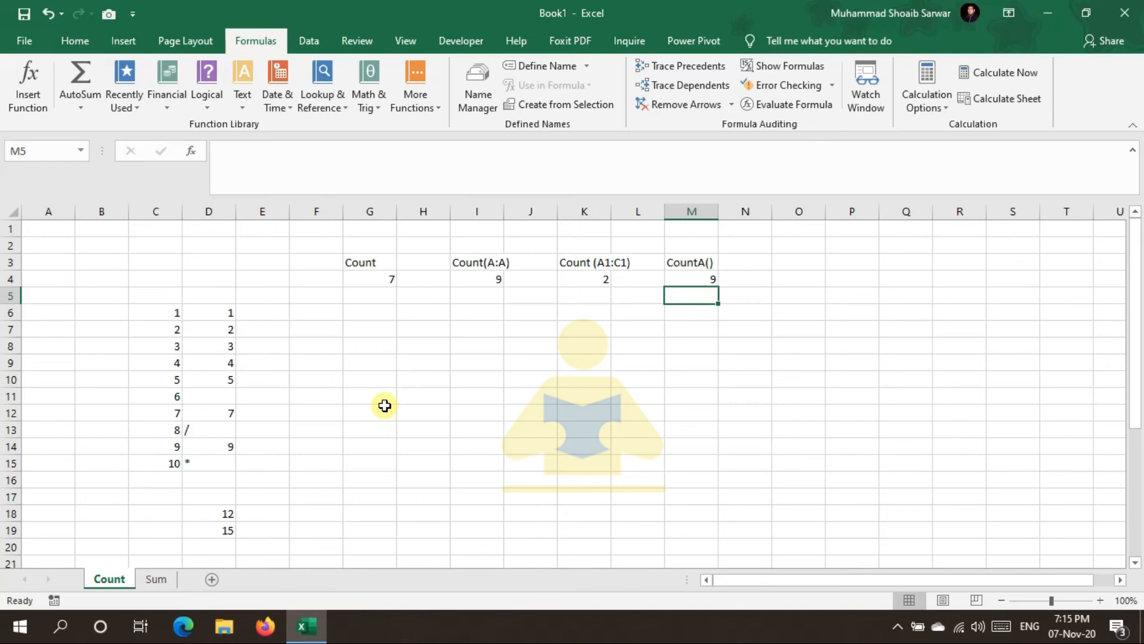
{"action": "left_click", "coordinate": [896, 625]}
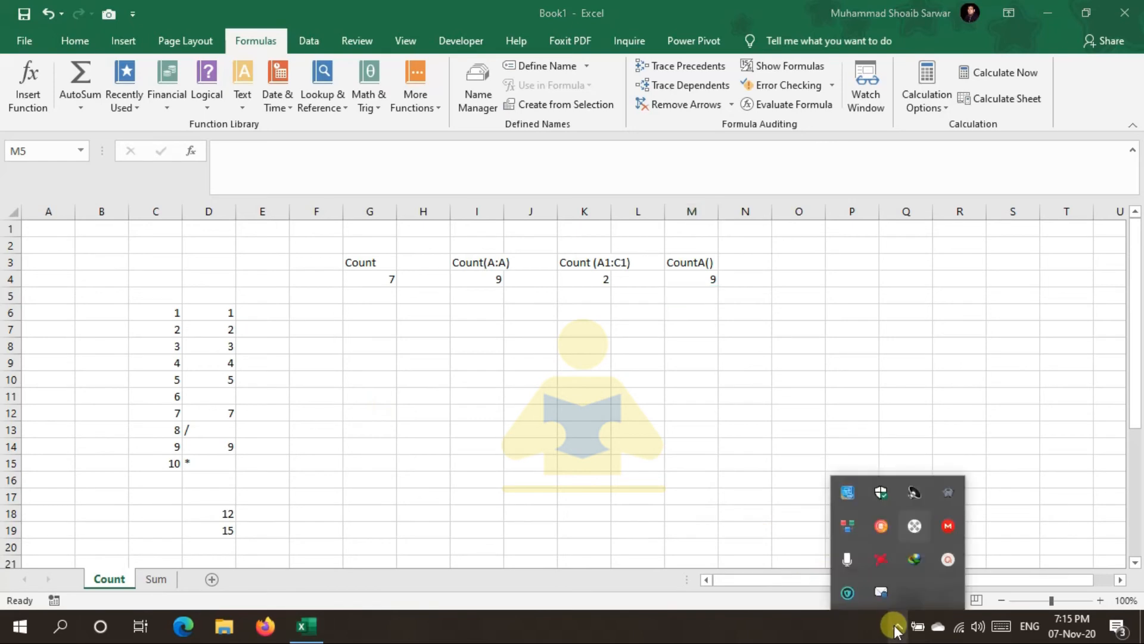
{"action": "left_click", "coordinate": [952, 560]}
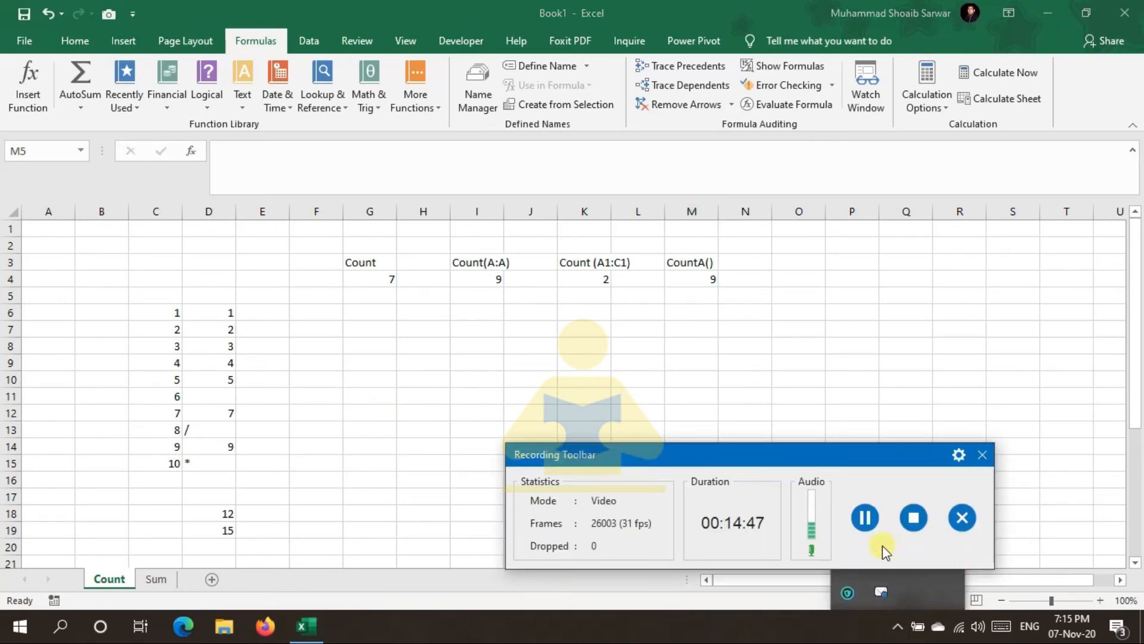
{"action": "left_click", "coordinate": [860, 521]}
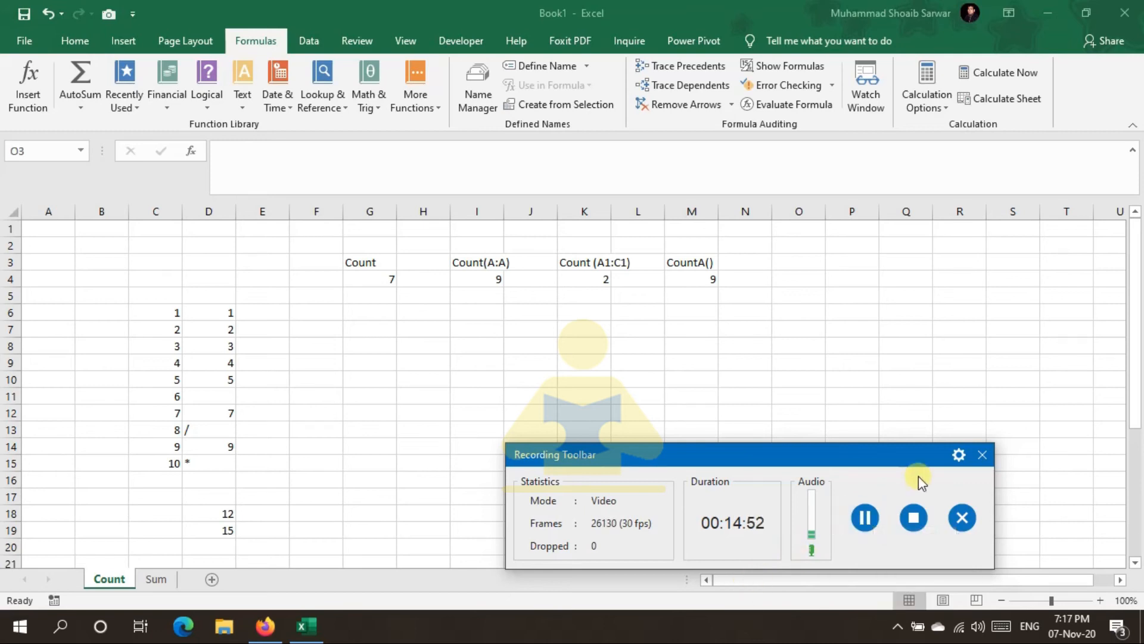
{"action": "left_click", "coordinate": [1135, 388]}
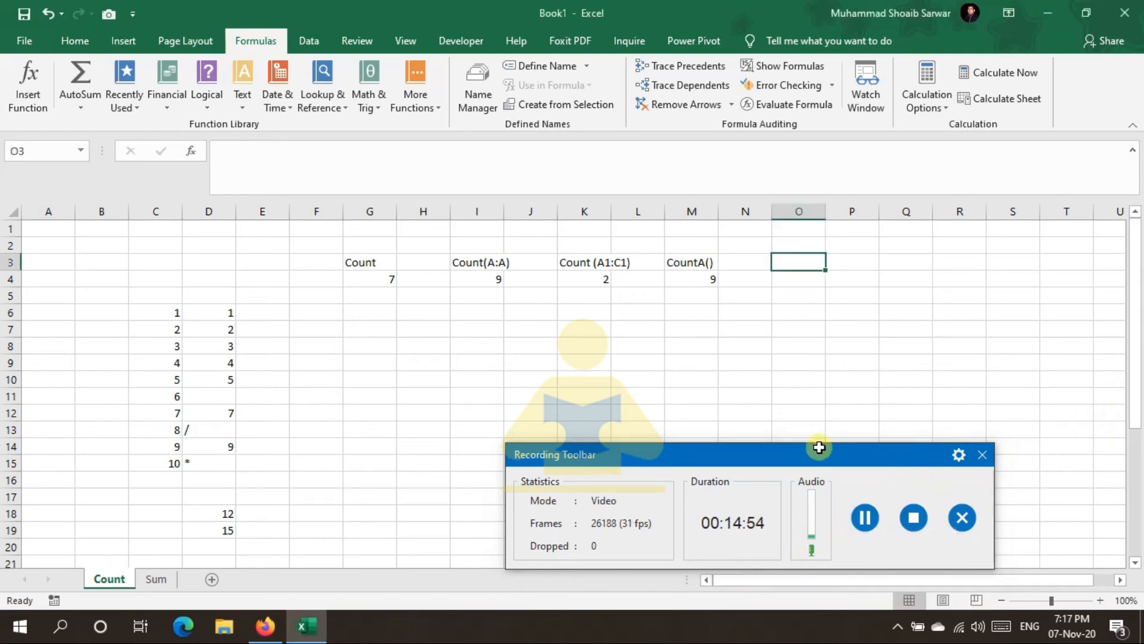
{"action": "left_click_drag", "start_coordinate": [823, 455], "coordinate": [872, 627]}
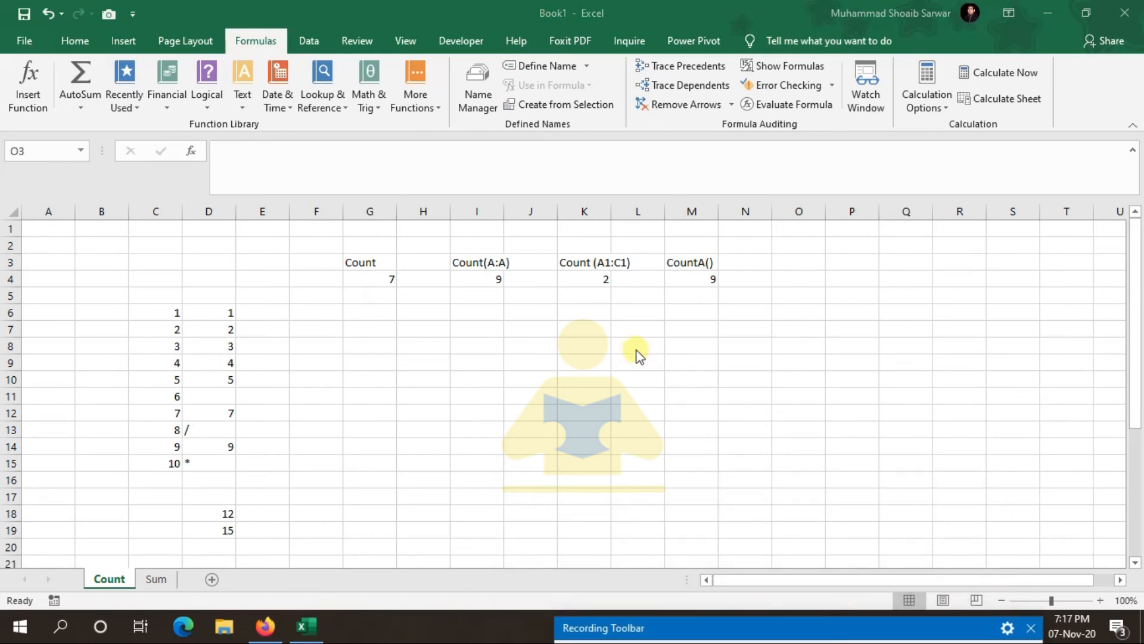
{"action": "left_click", "coordinate": [613, 64]}
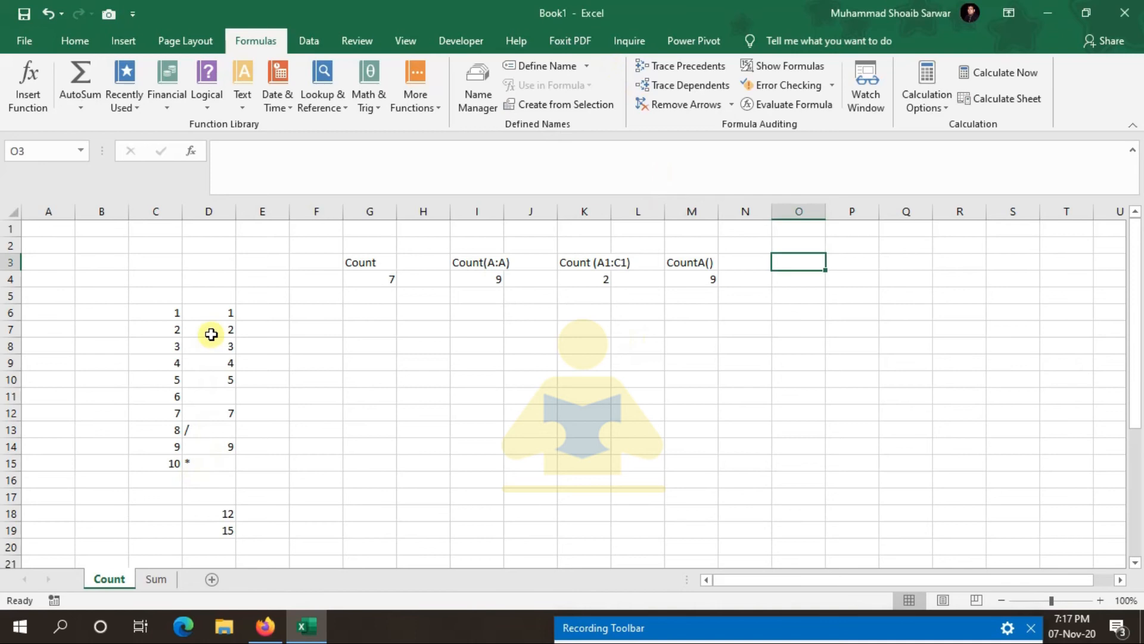
Enter the letter A in the empty cell D11.
{"action": "left_click", "coordinate": [227, 382]}
{"action": "type", "text": "5"}
{"action": "left_click", "coordinate": [223, 396]}
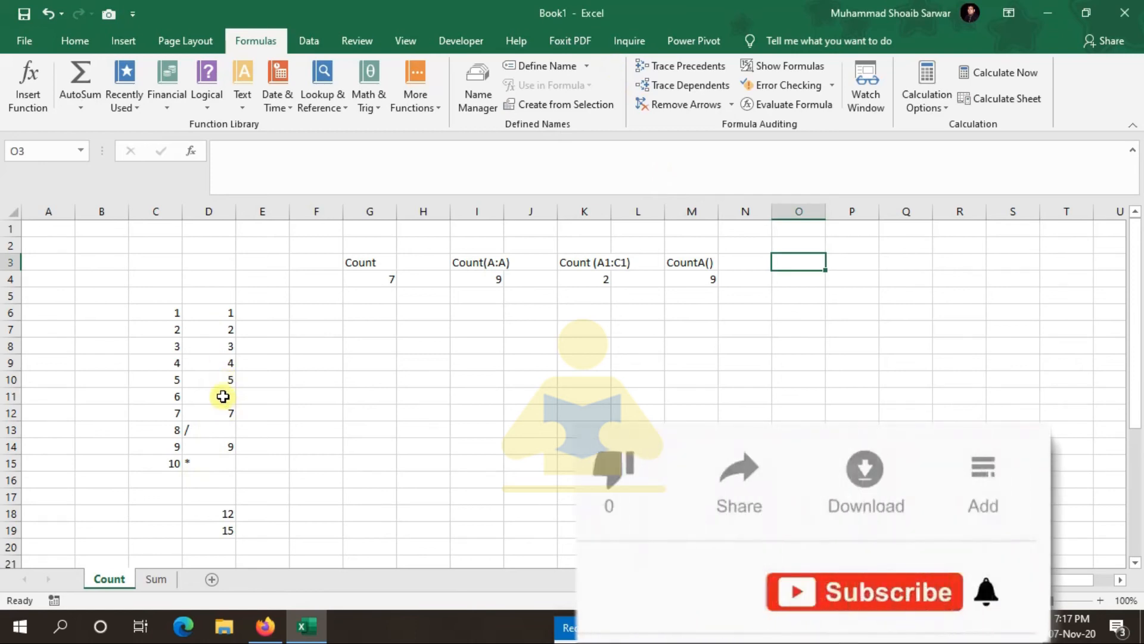
{"action": "type", "text": "A"}
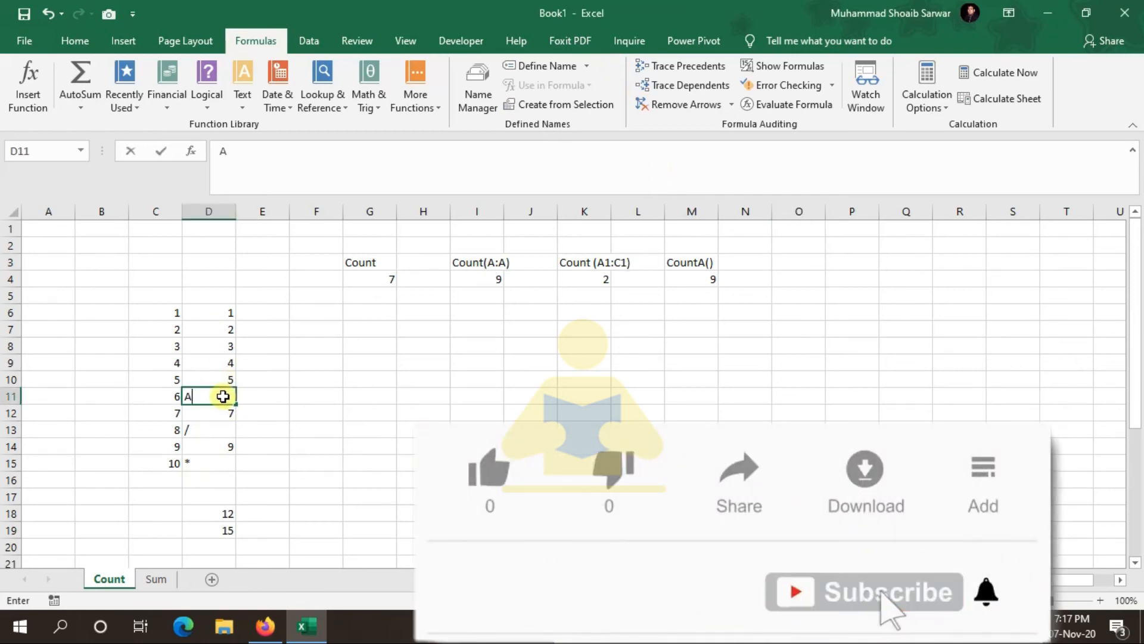
{"action": "left_click", "coordinate": [408, 463]}
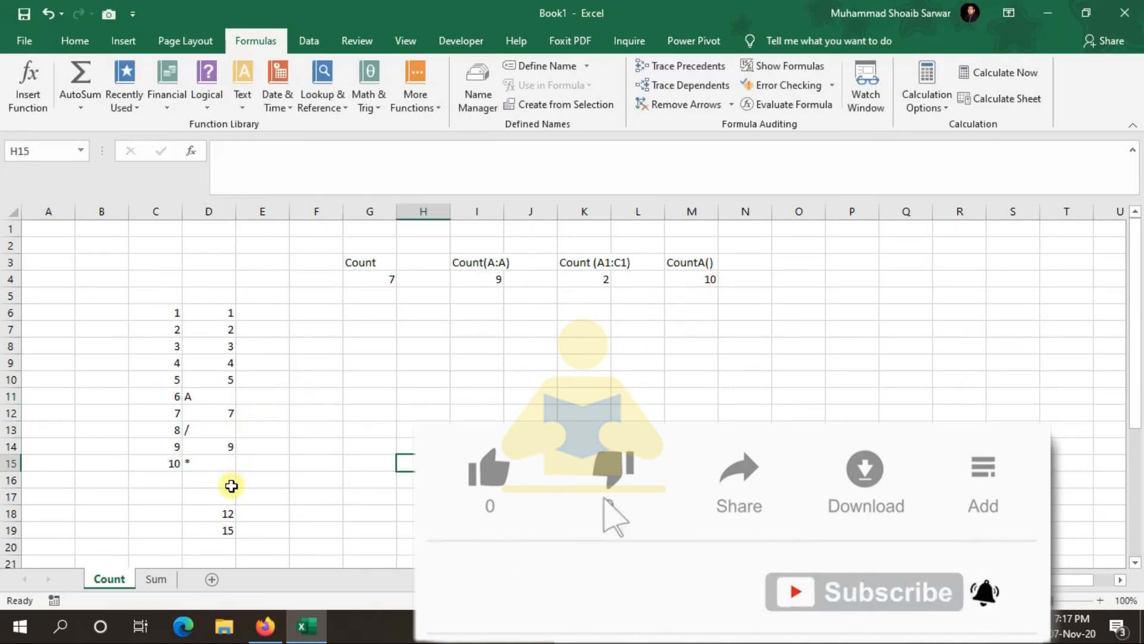
Clear the number in D9 and leave the cell blank.
{"action": "left_click", "coordinate": [225, 363]}
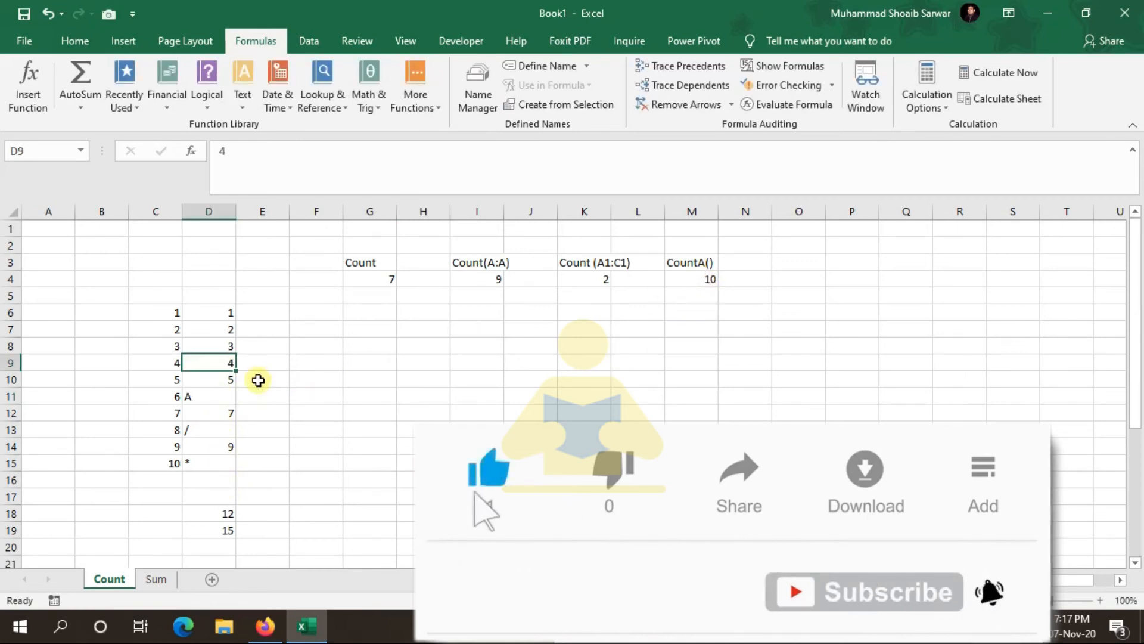
{"action": "key", "text": "Delete"}
{"action": "type", "text": "c"}
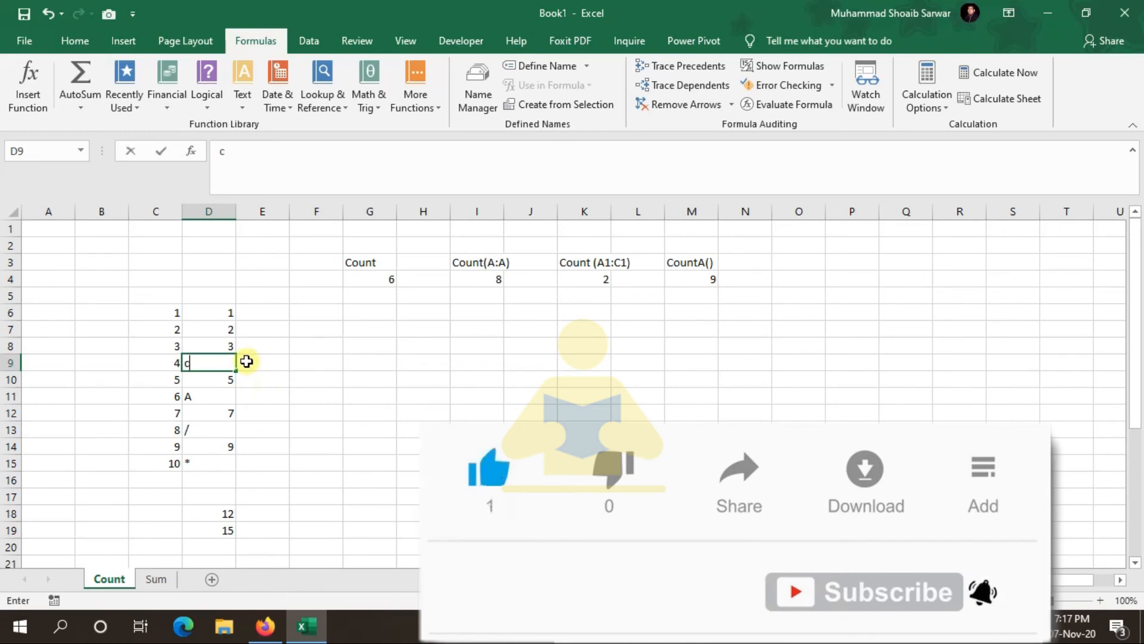
{"action": "key", "text": "Escape"}
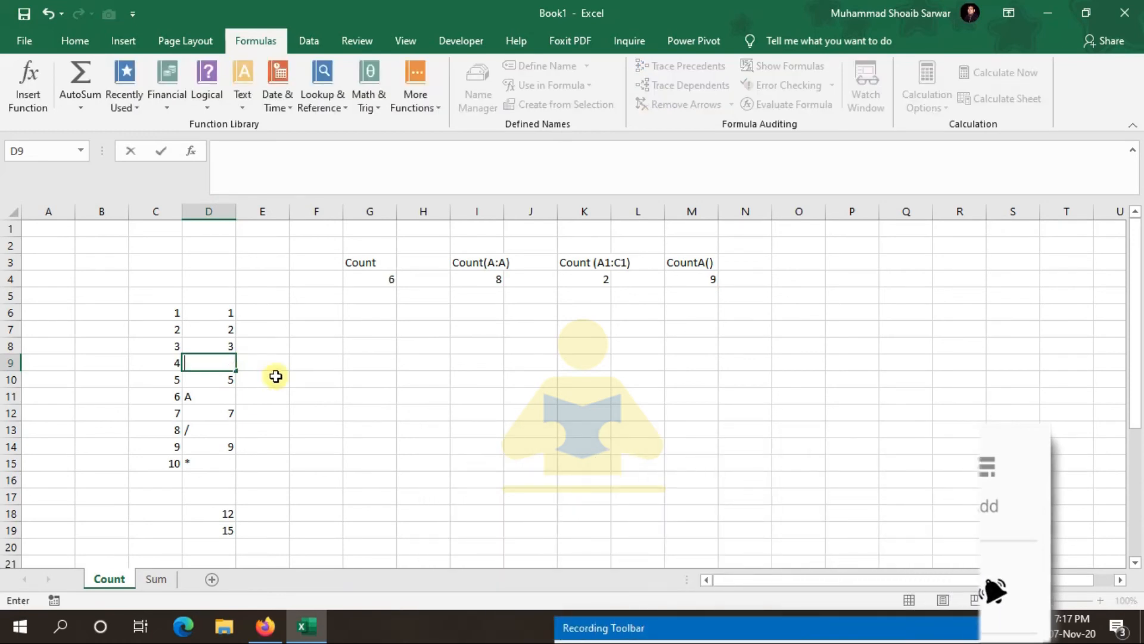
{"action": "left_click", "coordinate": [353, 426]}
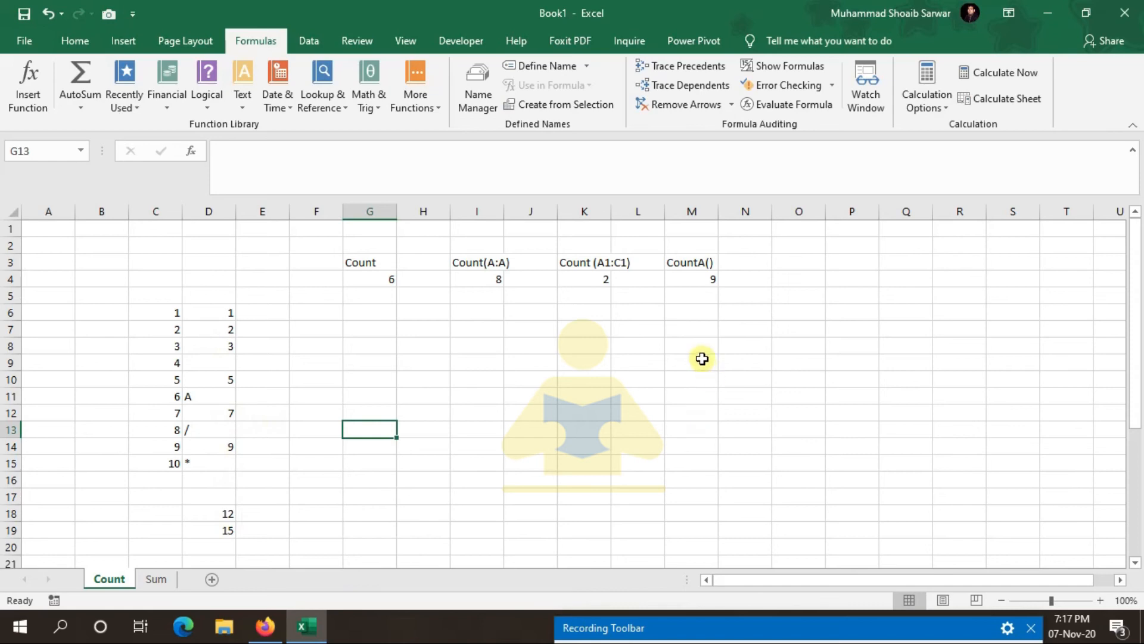
Enter =COUNTBLANK(D6:D15) in J8 to count the empty cells in the range.
{"action": "left_click", "coordinate": [548, 345]}
{"action": "type", "text": "="}
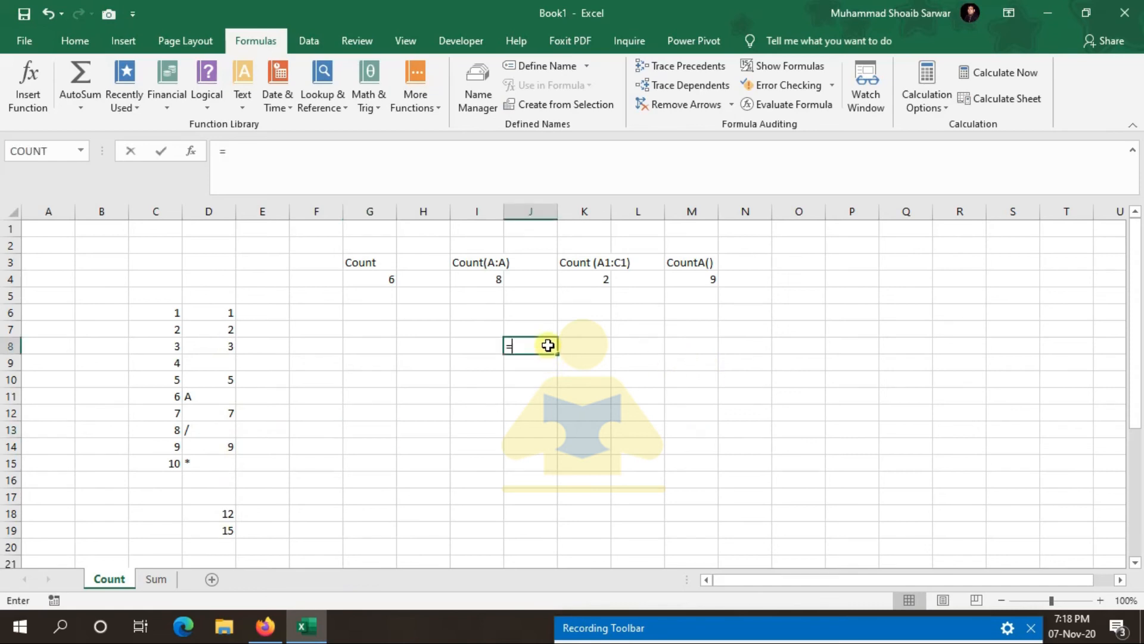
{"action": "type", "text": "count"}
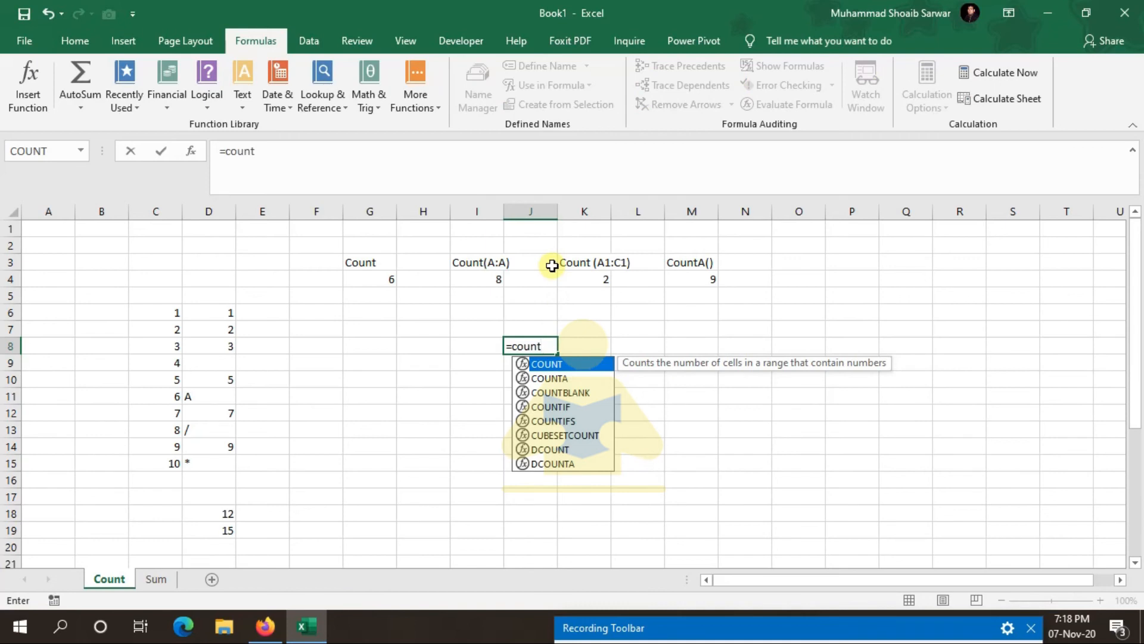
{"action": "double_click", "coordinate": [560, 392]}
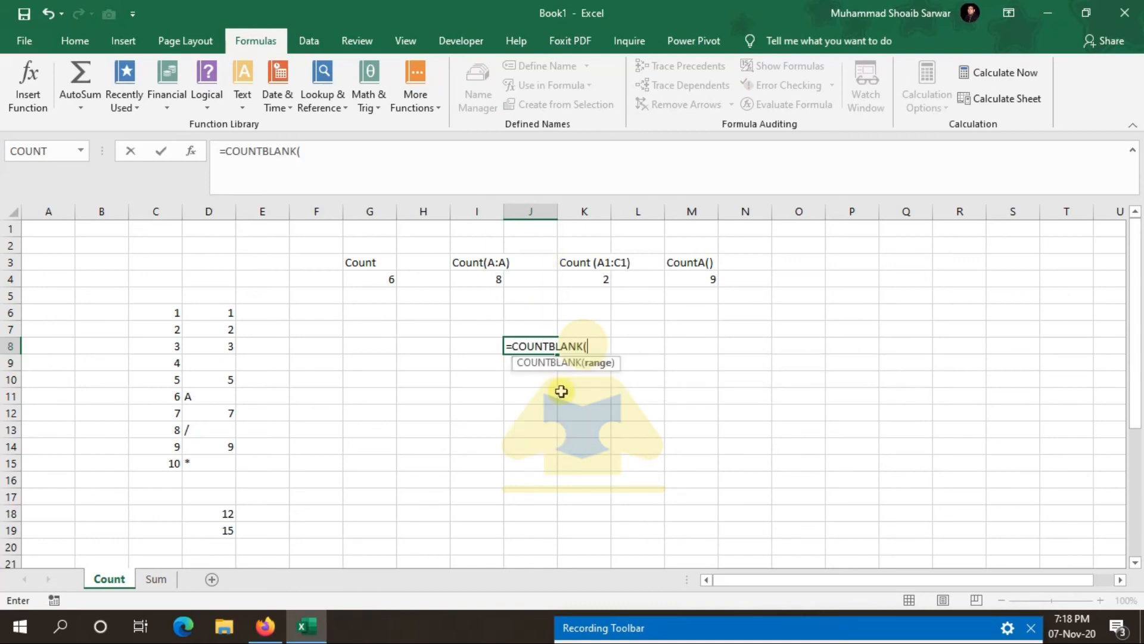
{"action": "left_click_drag", "start_coordinate": [213, 314], "coordinate": [220, 461]}
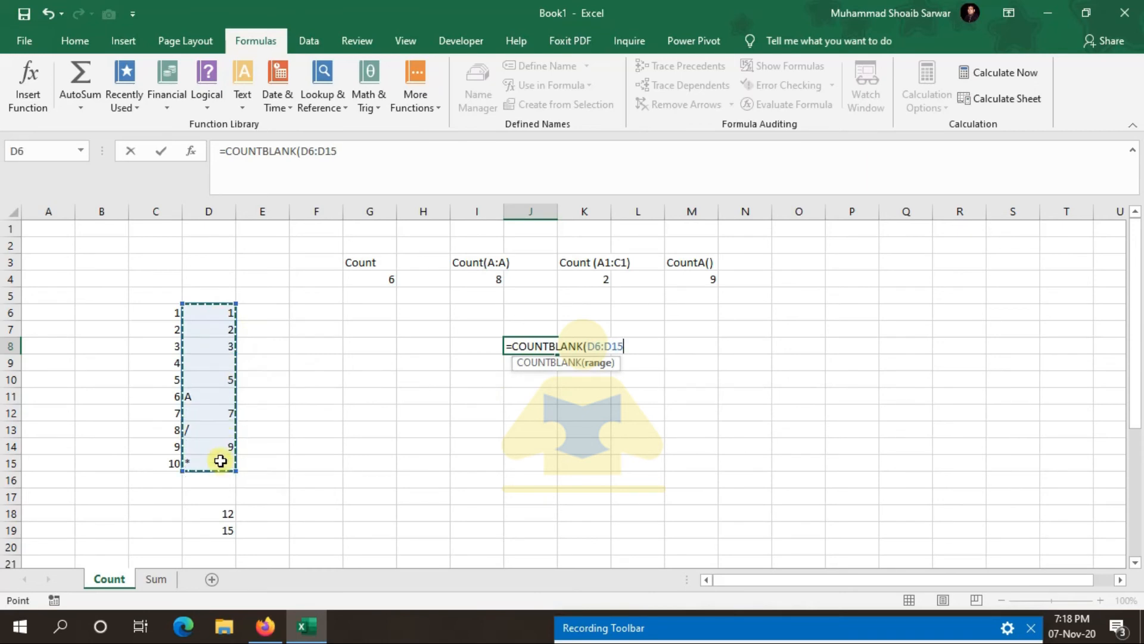
{"action": "type", "text": ")"}
{"action": "key", "text": "Return"}
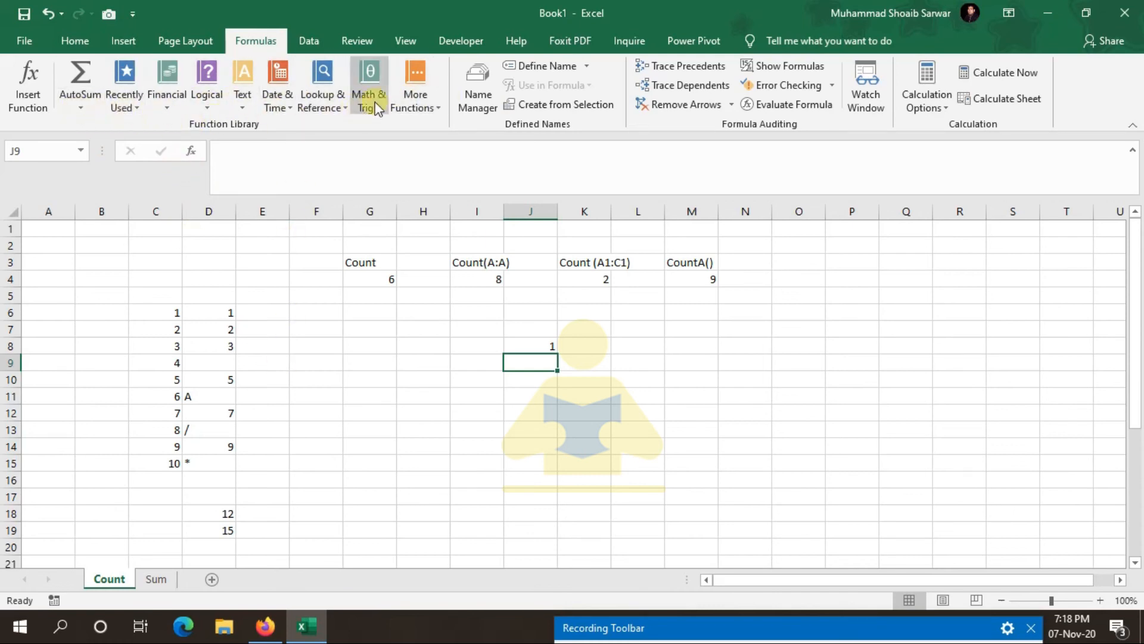
{"action": "left_click", "coordinate": [434, 109]}
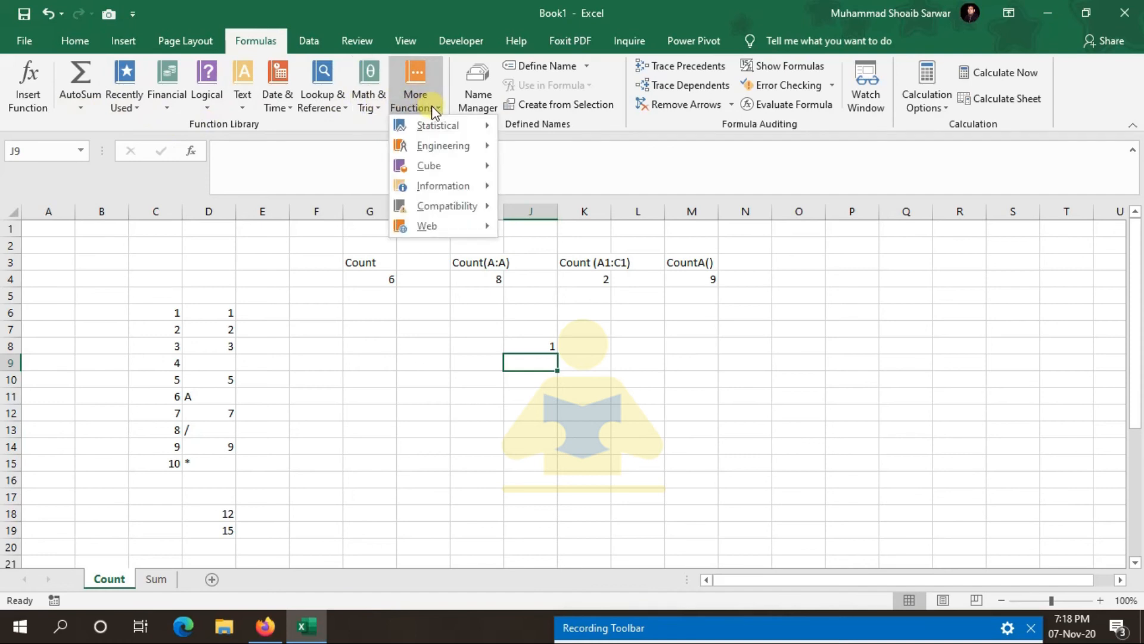
{"action": "left_click", "coordinate": [366, 108]}
{"action": "left_click", "coordinate": [365, 107]}
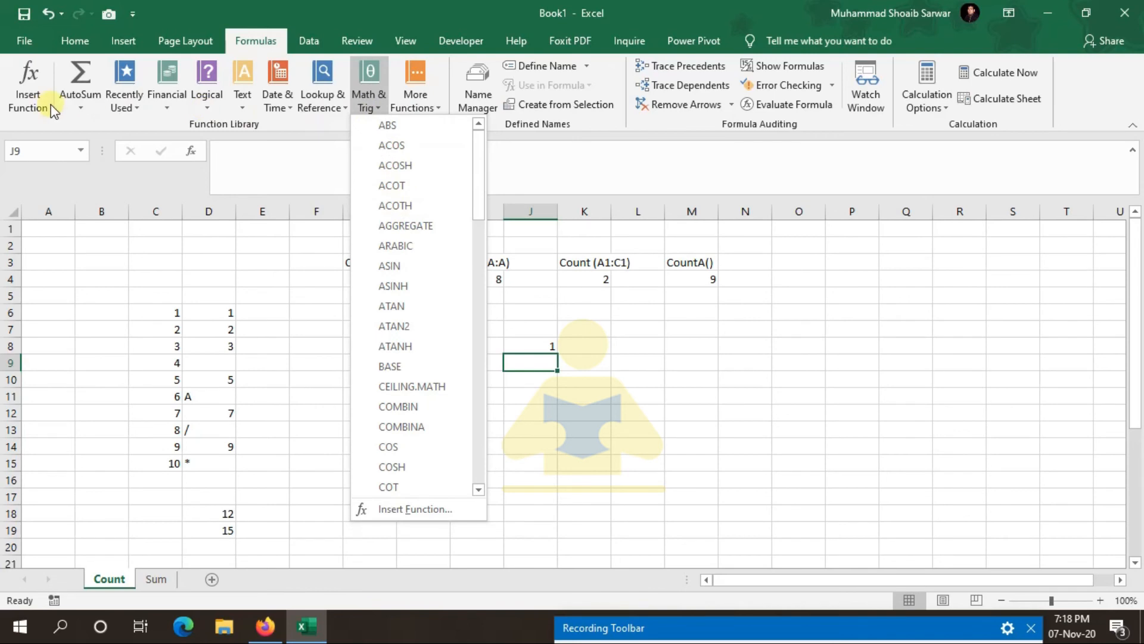
{"action": "left_click", "coordinate": [81, 123]}
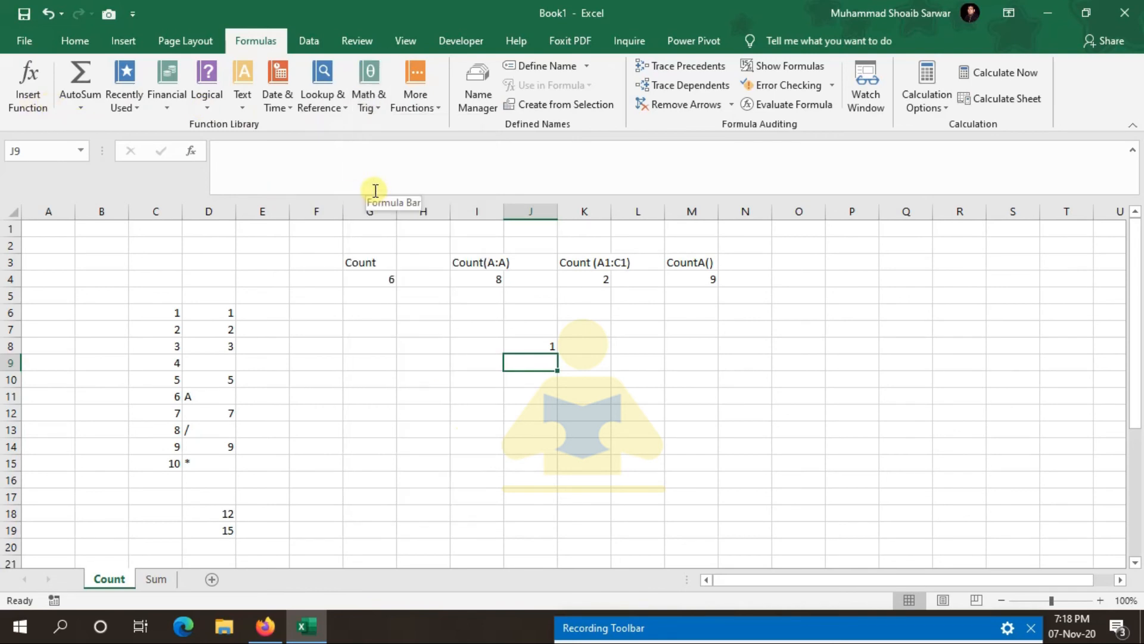
{"action": "double_click", "coordinate": [541, 365]}
{"action": "type", "text": "="}
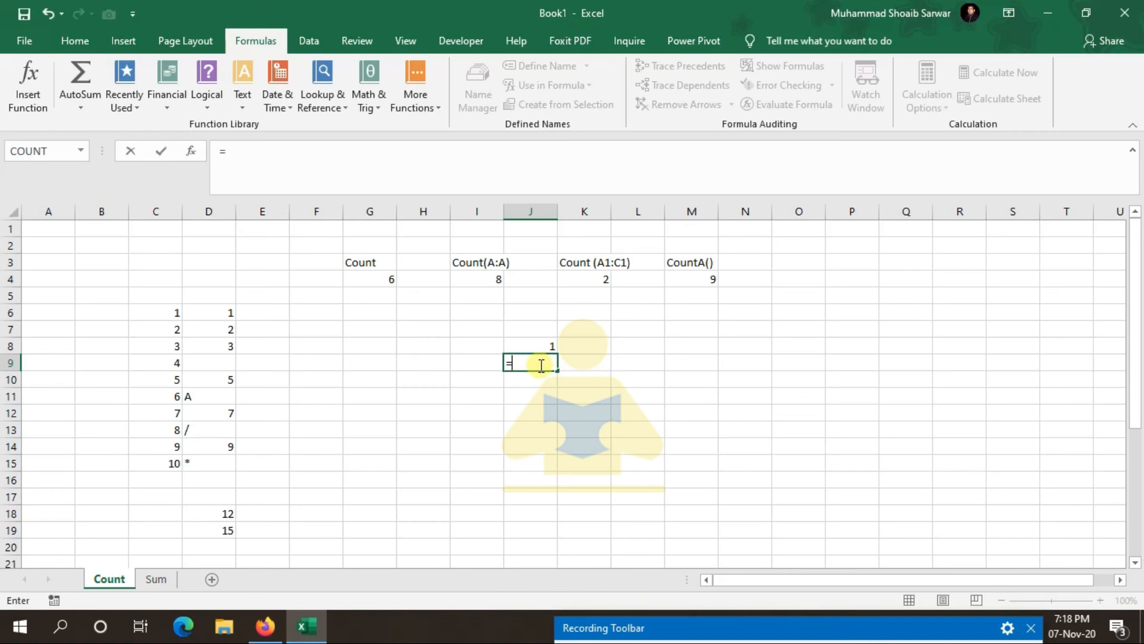
{"action": "key", "text": "BackSpace"}
Open the Insert Function dialog for cell J12 and search for the function "trim".
{"action": "left_click", "coordinate": [525, 411]}
{"action": "left_click", "coordinate": [192, 151]}
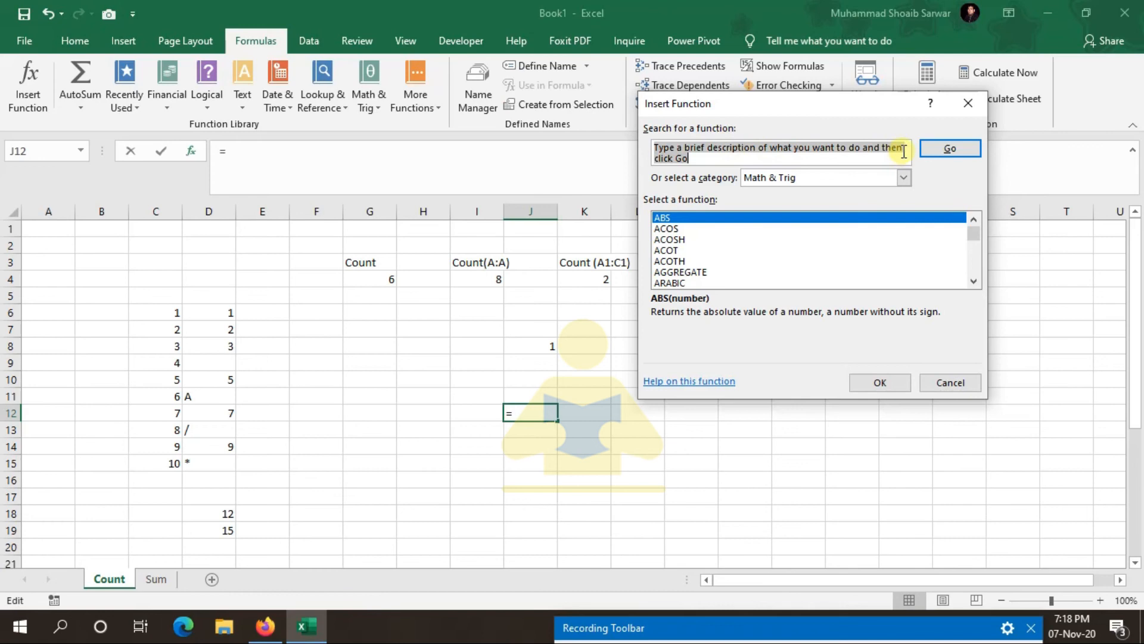
{"action": "type", "text": "tri"}
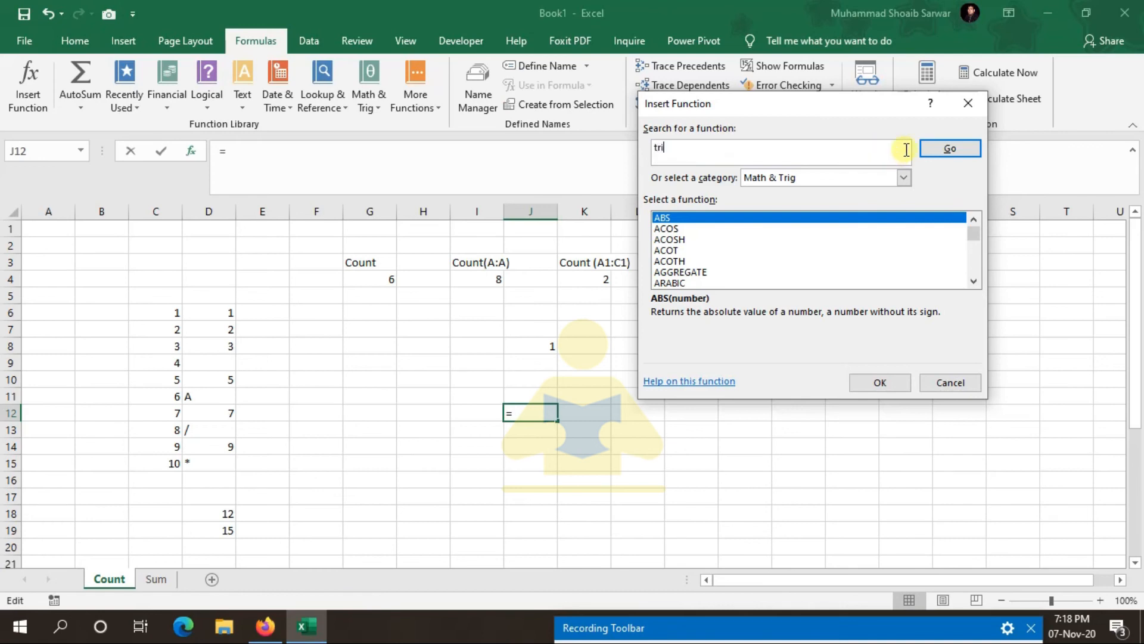
{"action": "left_click", "coordinate": [952, 148]}
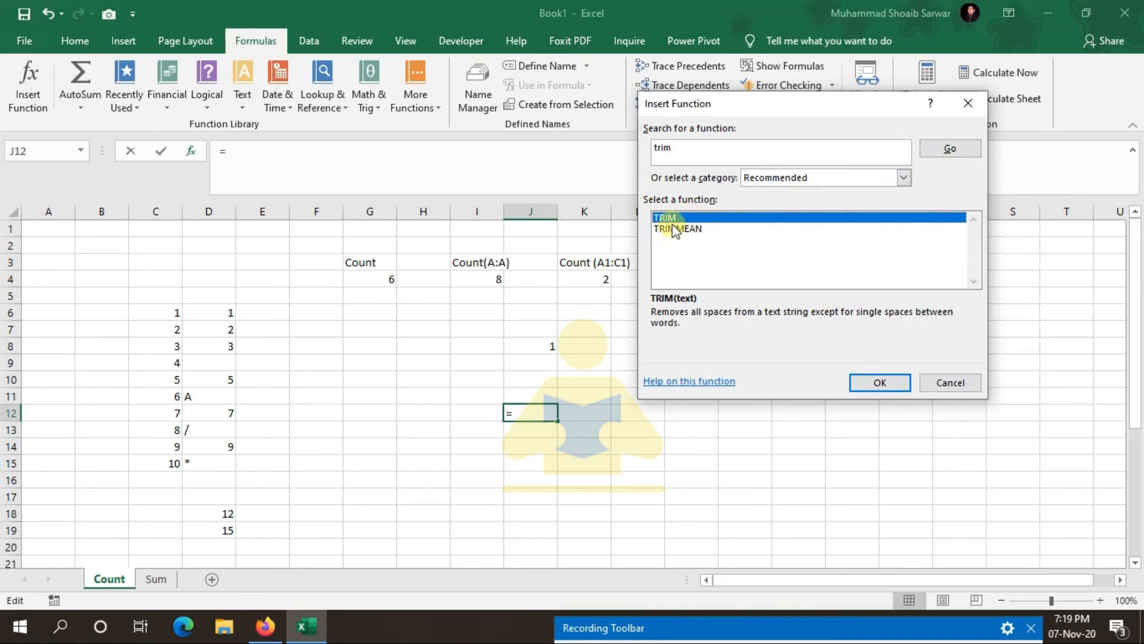
Switch the function category to Text and look through the list down to its last functions.
{"action": "left_click", "coordinate": [904, 179]}
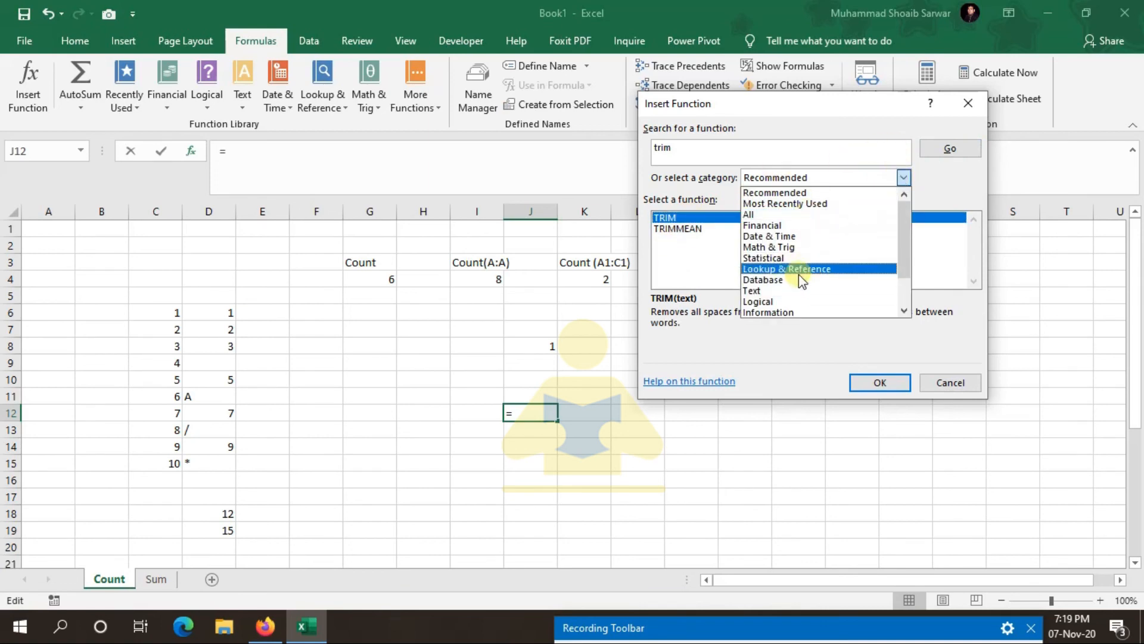
{"action": "left_click", "coordinate": [792, 290]}
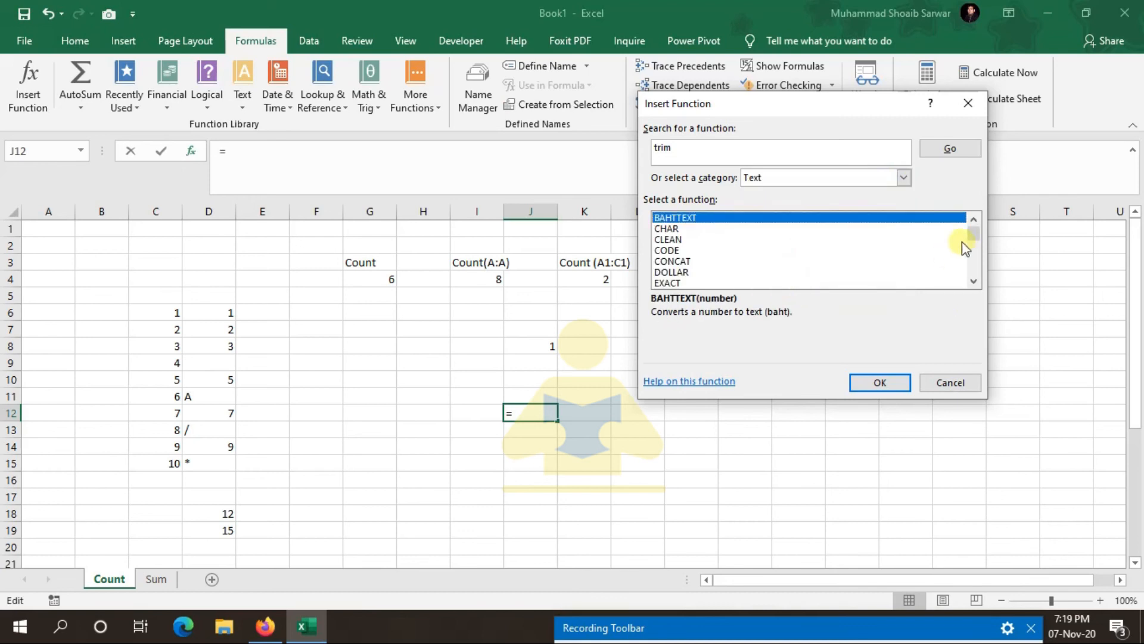
{"action": "left_click_drag", "start_coordinate": [974, 233], "coordinate": [976, 268]}
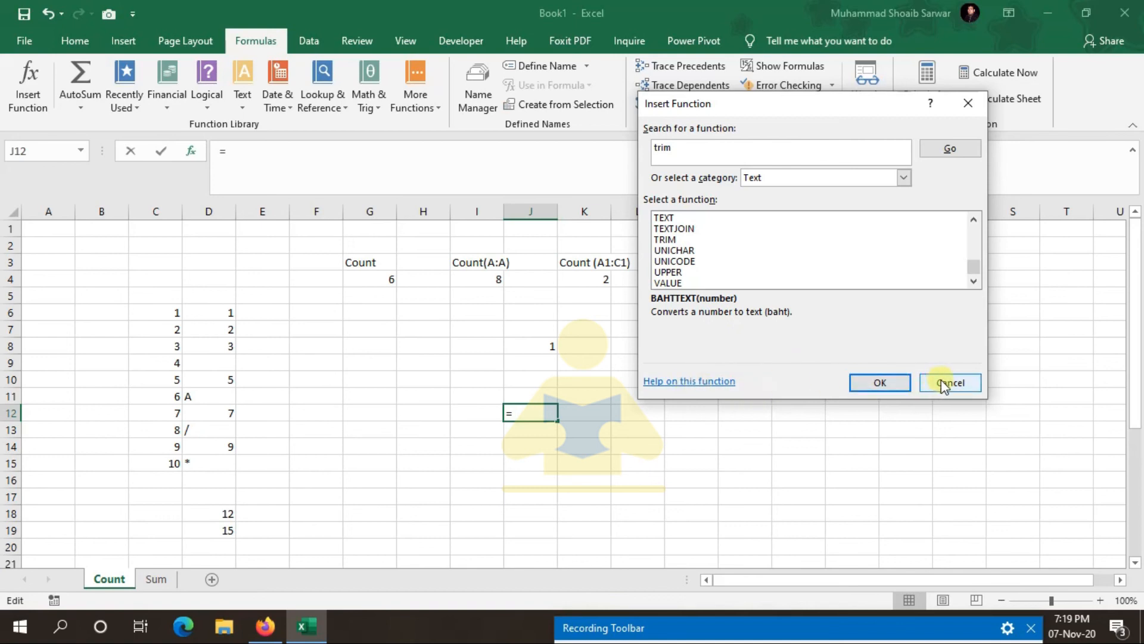
Read the online help article on the BAHTTEXT function, then return to Excel and dismiss the Insert Function dialog.
{"action": "left_click", "coordinate": [718, 388]}
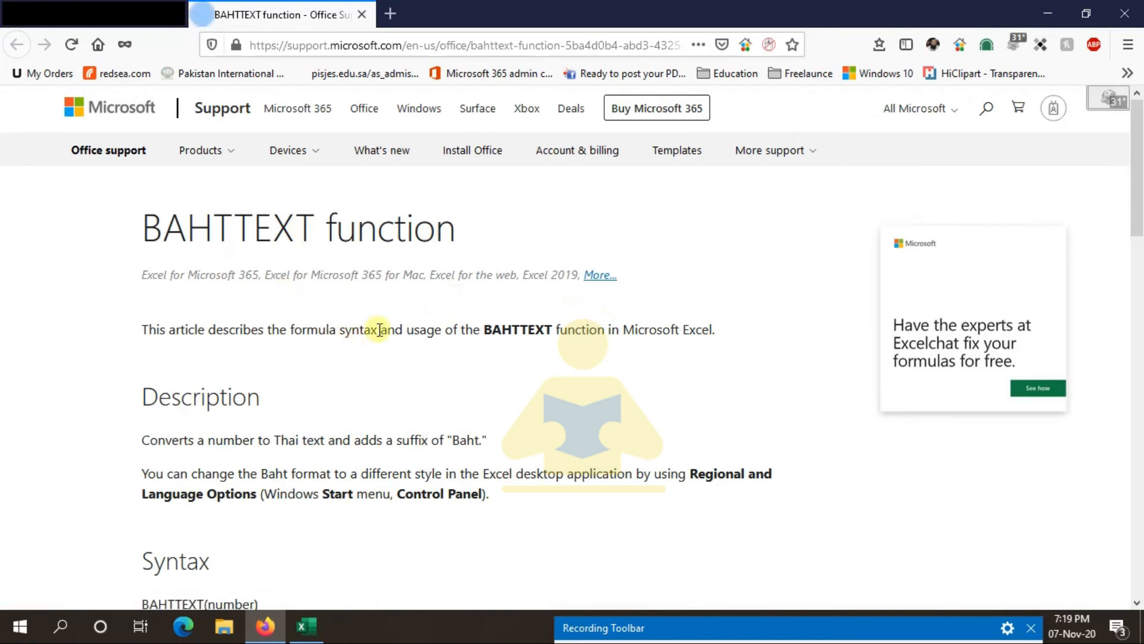
{"action": "scroll", "coordinate": [433, 378], "scroll_direction": "down", "scroll_amount": 7}
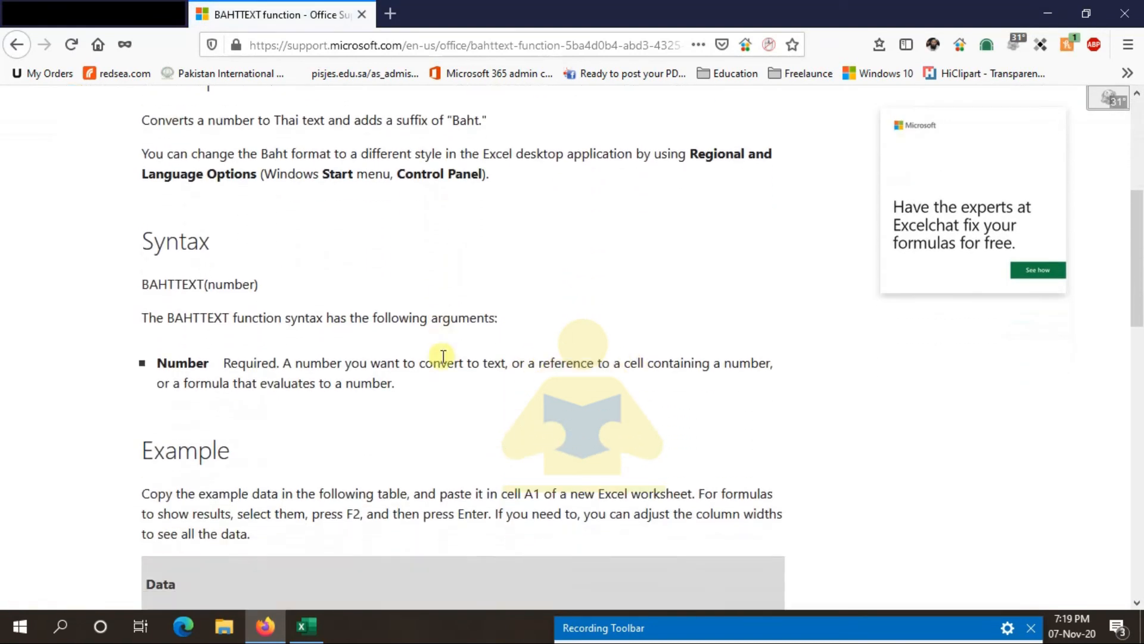
{"action": "scroll", "coordinate": [406, 340], "scroll_direction": "down", "scroll_amount": 7}
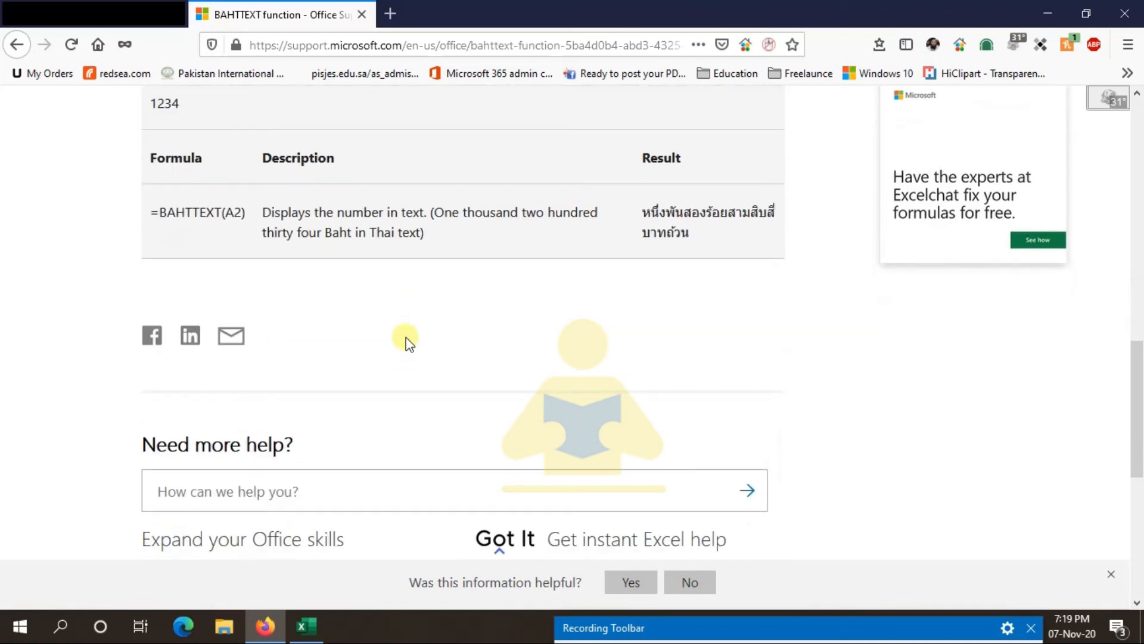
{"action": "scroll", "coordinate": [406, 339], "scroll_direction": "up", "scroll_amount": 3}
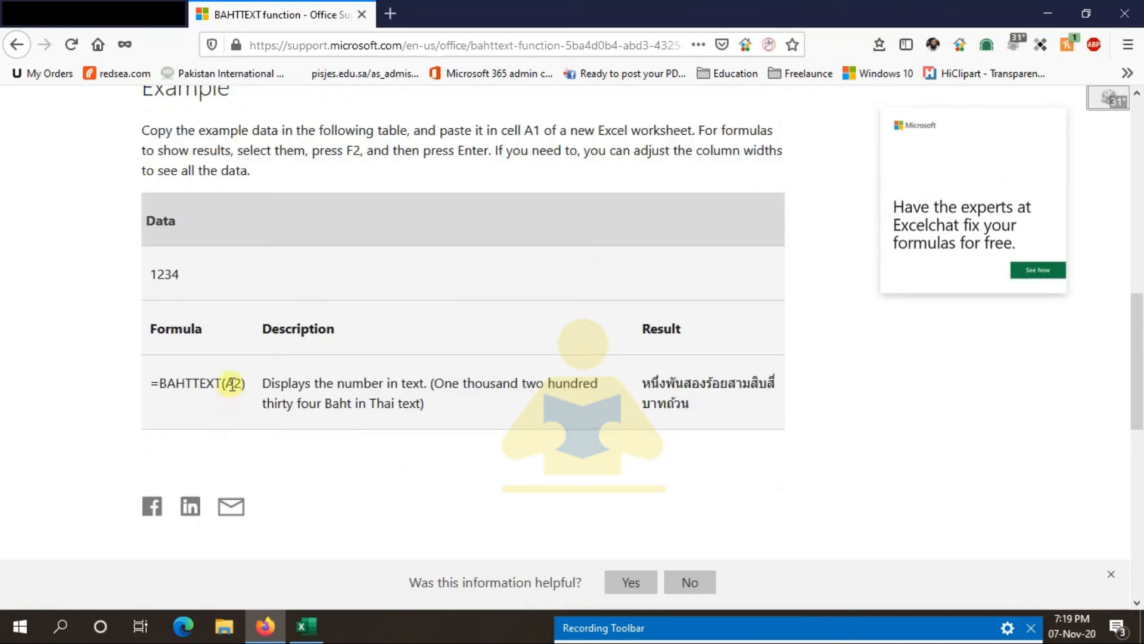
{"action": "scroll", "coordinate": [400, 310], "scroll_direction": "up", "scroll_amount": 11}
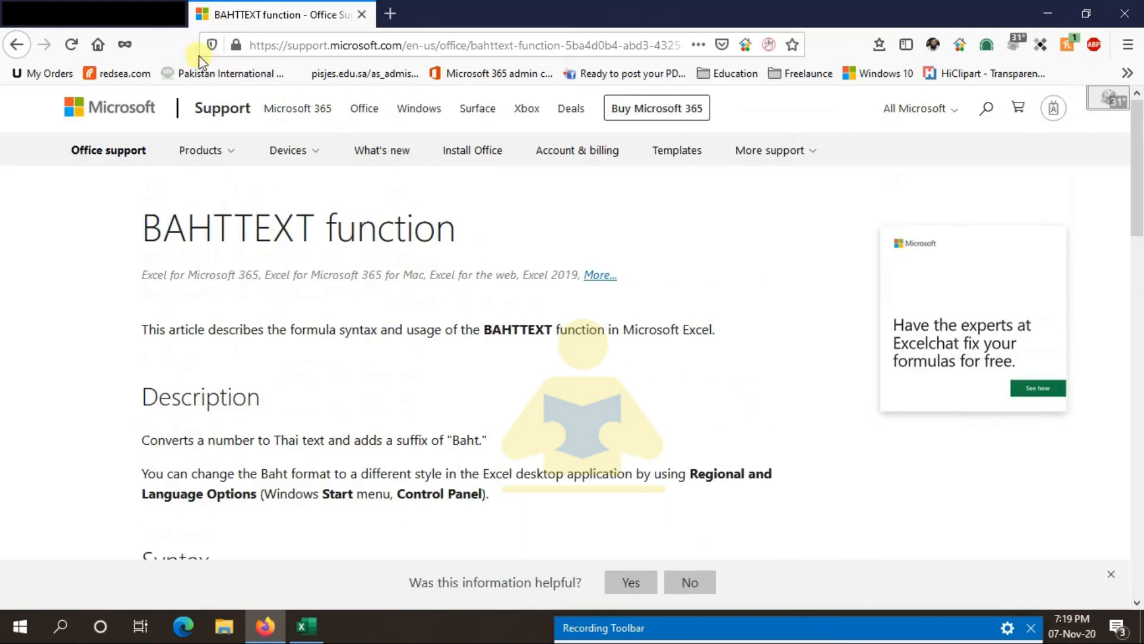
{"action": "left_click", "coordinate": [303, 613]}
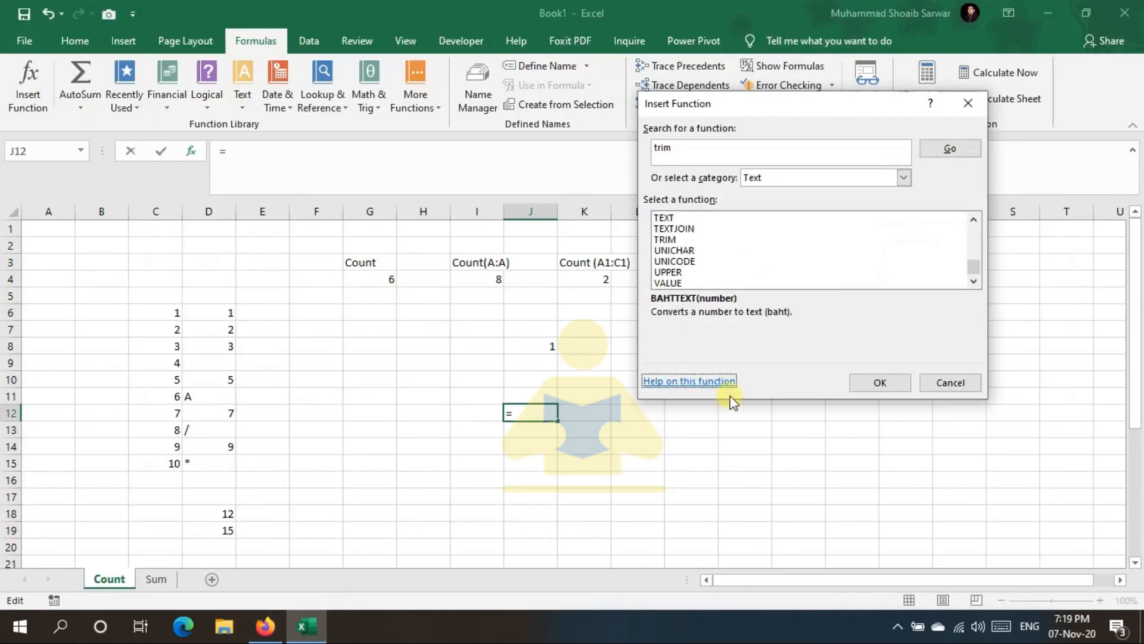
{"action": "left_click", "coordinate": [967, 102]}
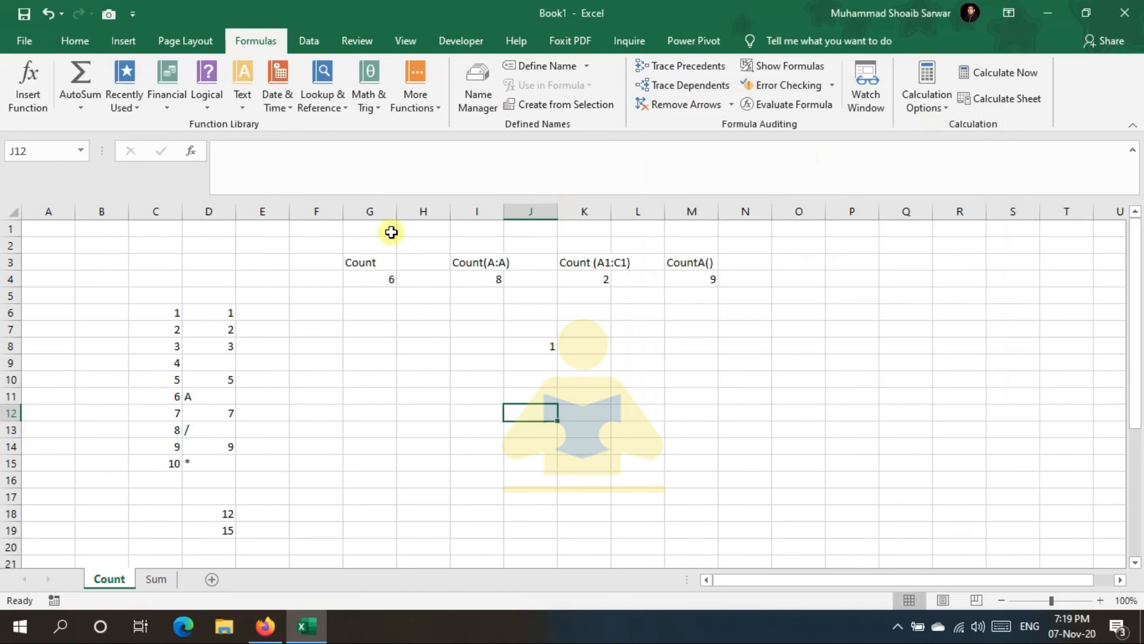
Collapse the expanded formula bar to a single line and return to the formula commands.
{"action": "left_click", "coordinate": [76, 41]}
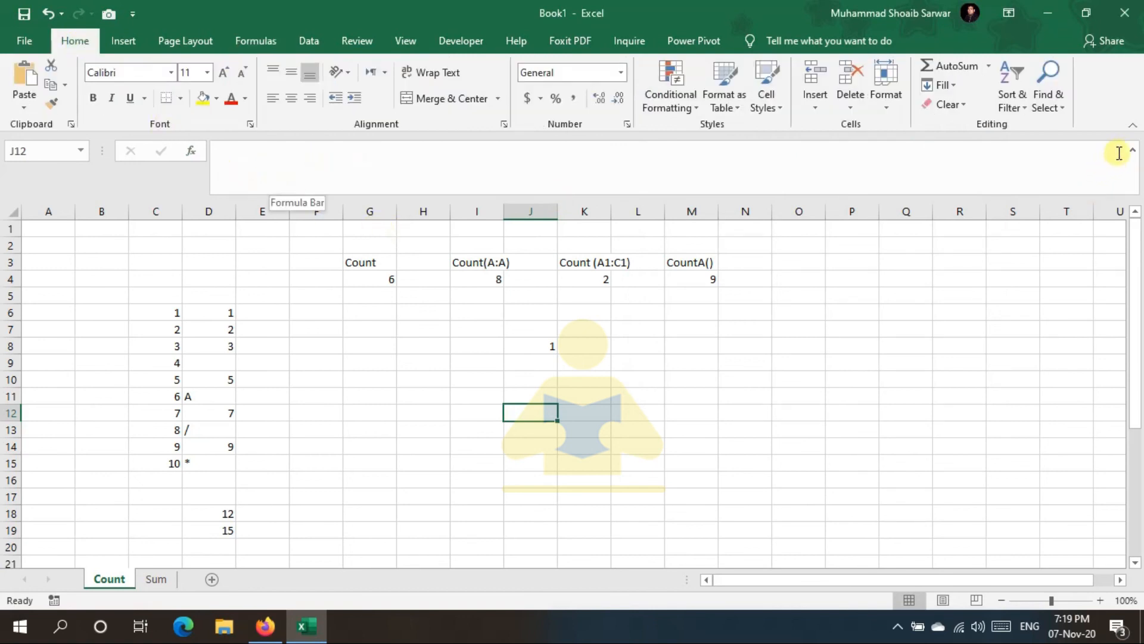
{"action": "left_click", "coordinate": [1132, 152]}
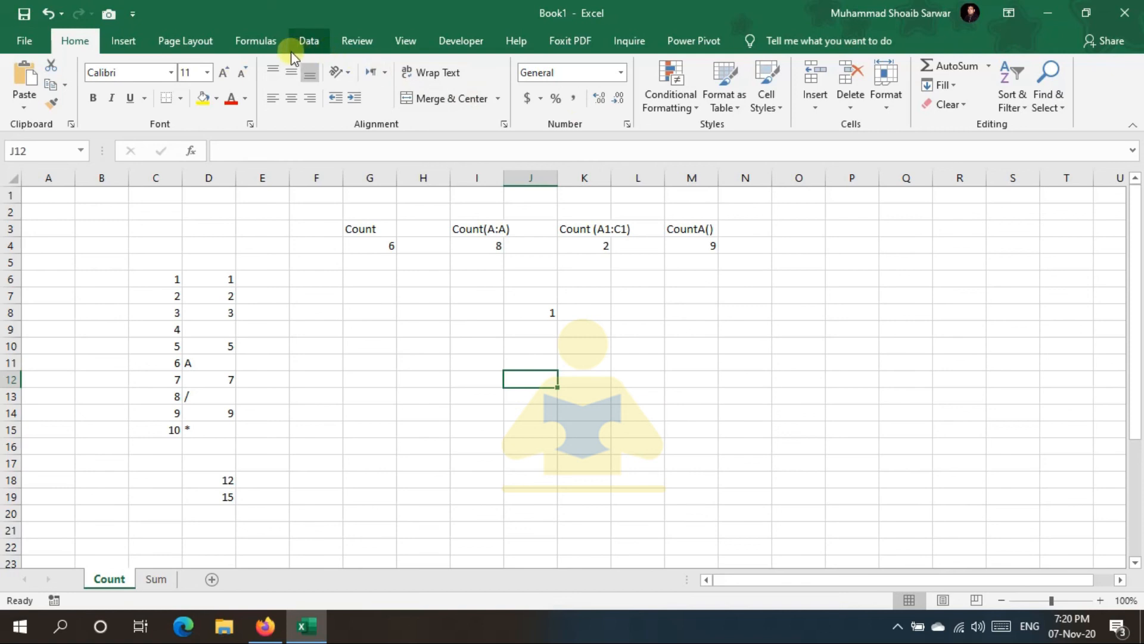
{"action": "left_click", "coordinate": [275, 49]}
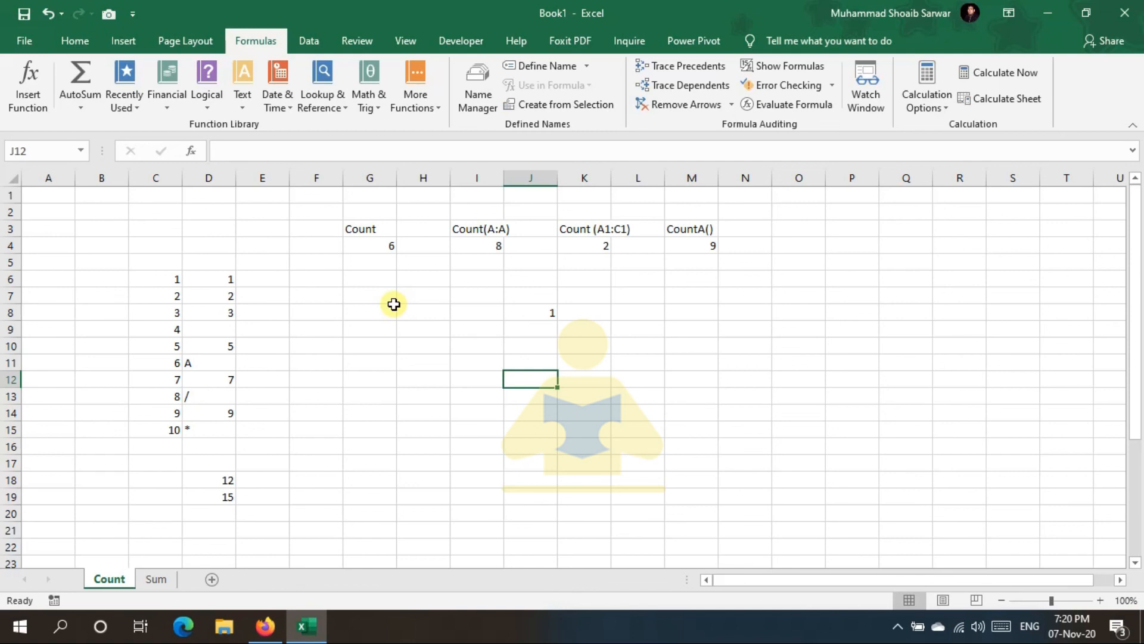
{"action": "left_click", "coordinate": [898, 625]}
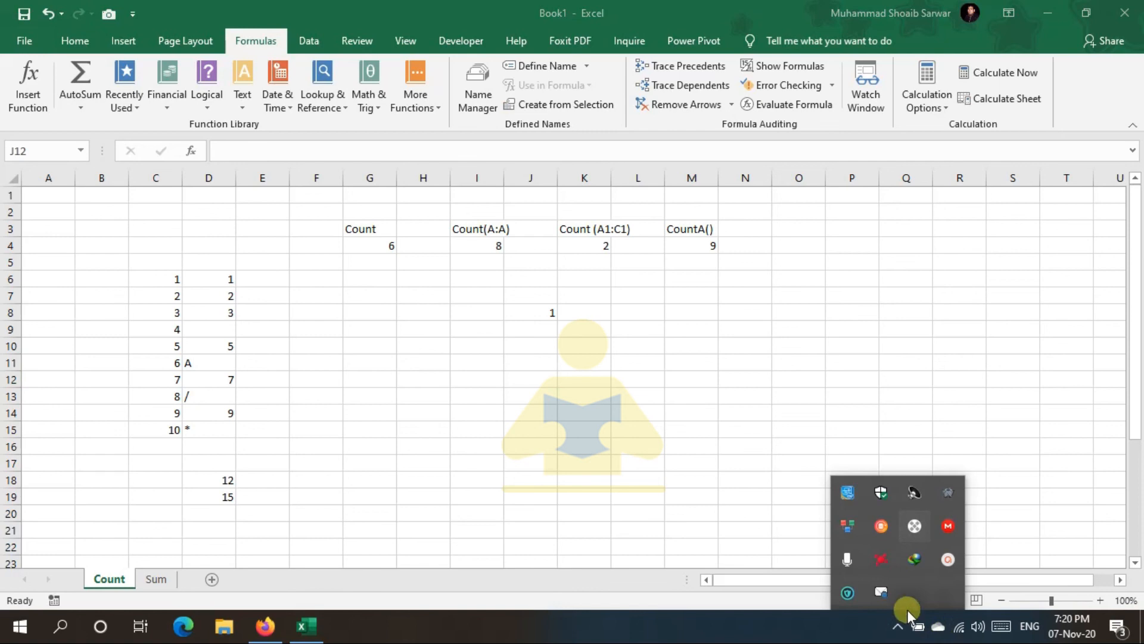
{"action": "left_click", "coordinate": [949, 559]}
{"action": "left_click_drag", "start_coordinate": [896, 493], "coordinate": [563, 273]}
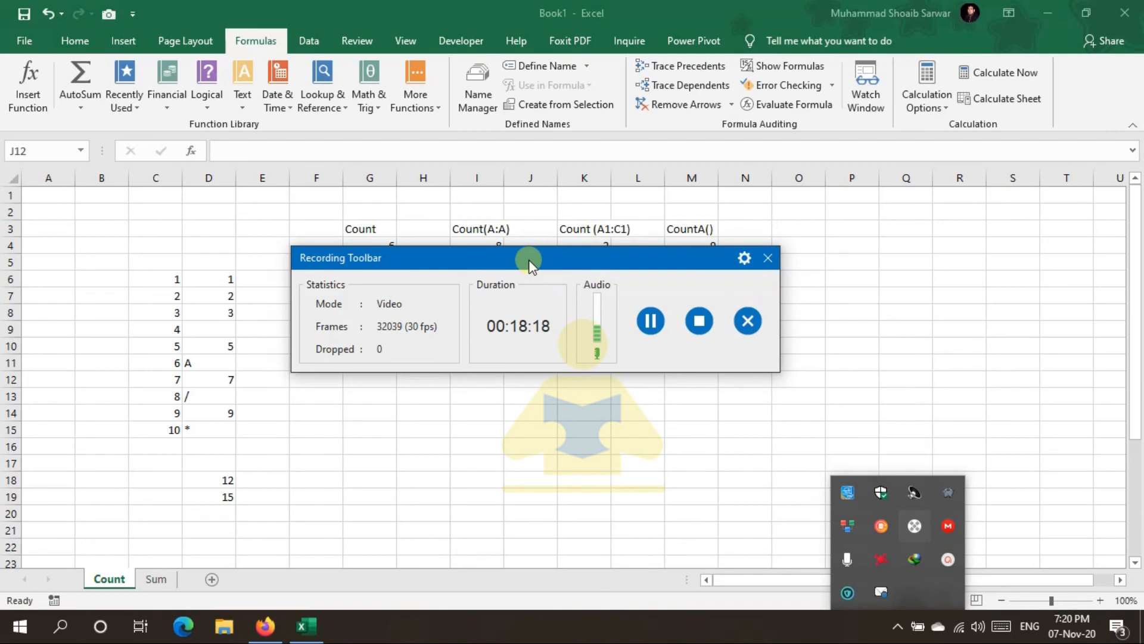
{"action": "left_click", "coordinate": [536, 332]}
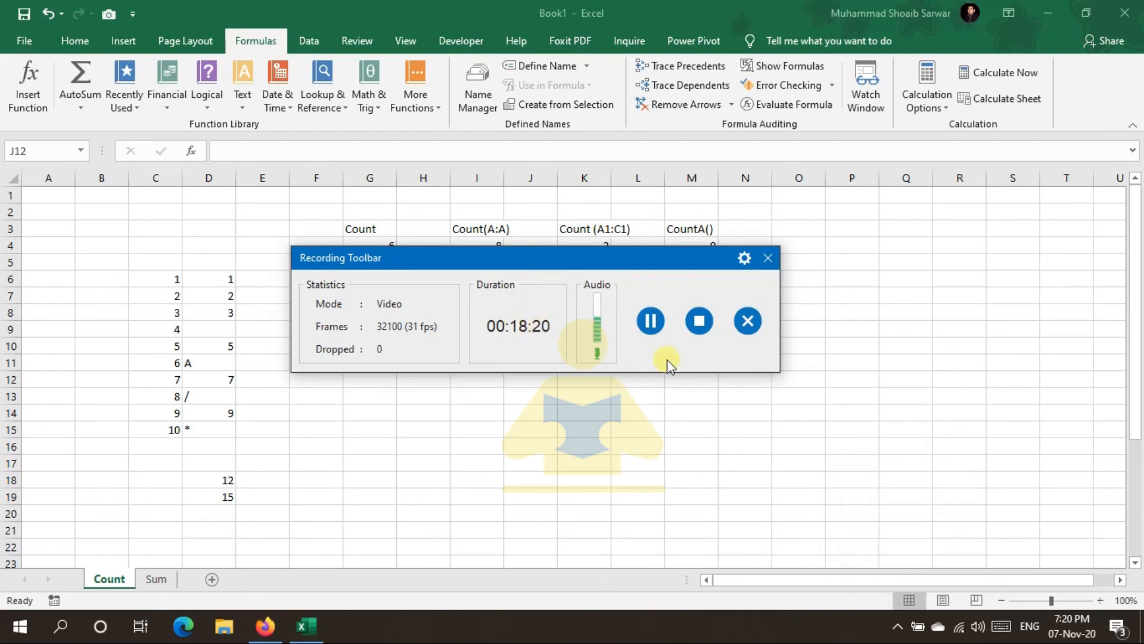